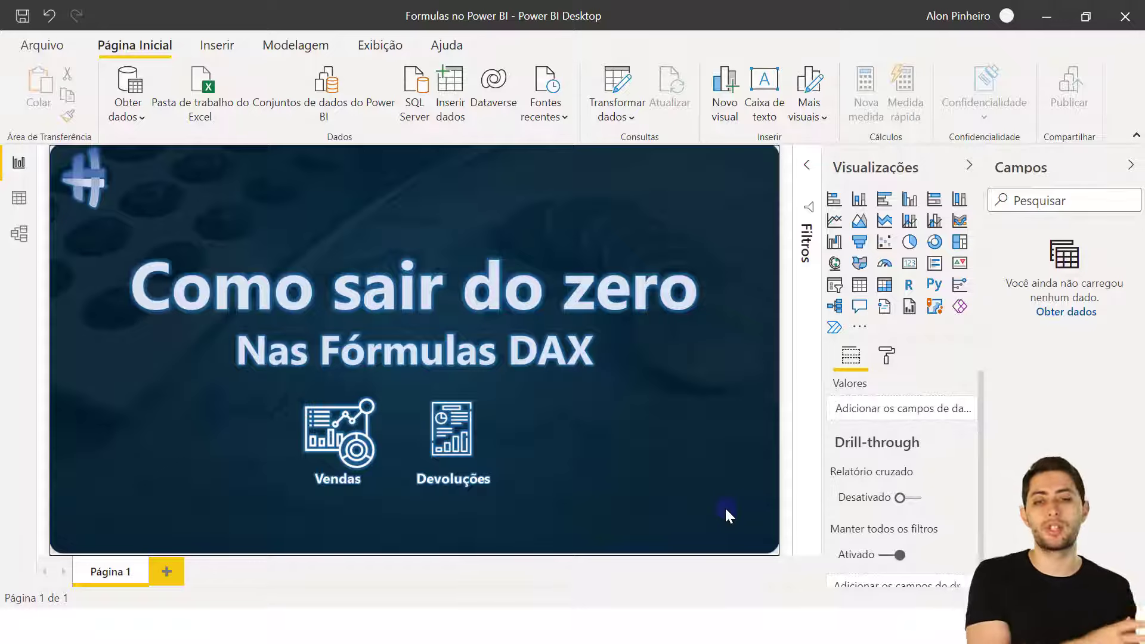
Step: Switch to the BaseFuncionarios.xlsx workbook in Excel, enlarge the sheet view and examine the ID RH column
{"action": "left_click", "coordinate": [560, 618]}
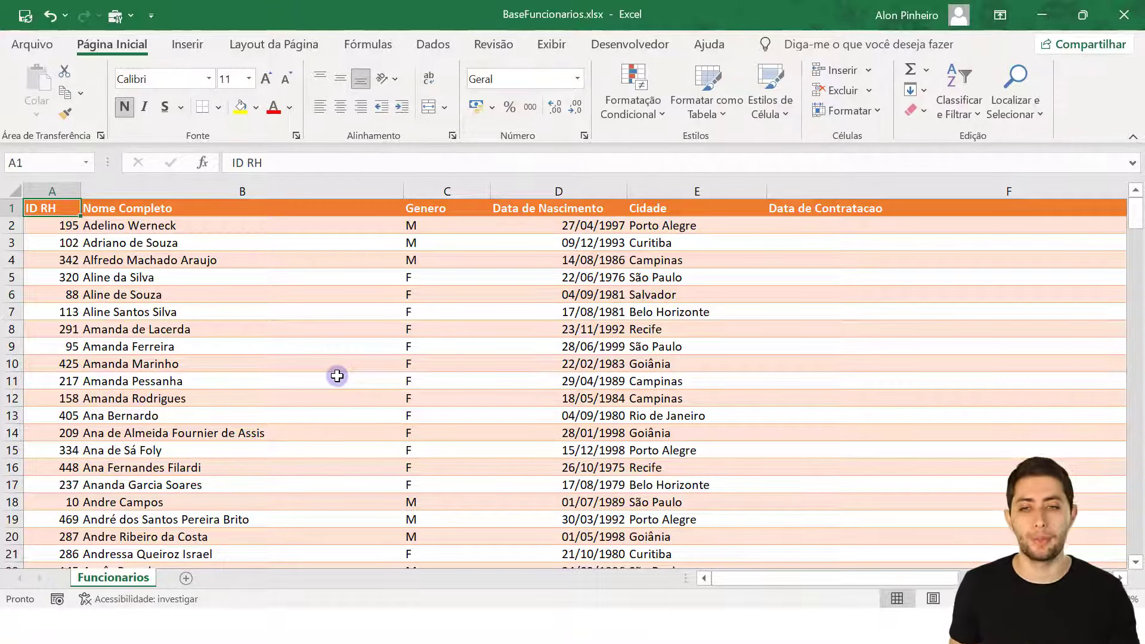
{"action": "scroll", "coordinate": [251, 326], "scroll_direction": "up", "scroll_amount": 1, "text": "ctrl"}
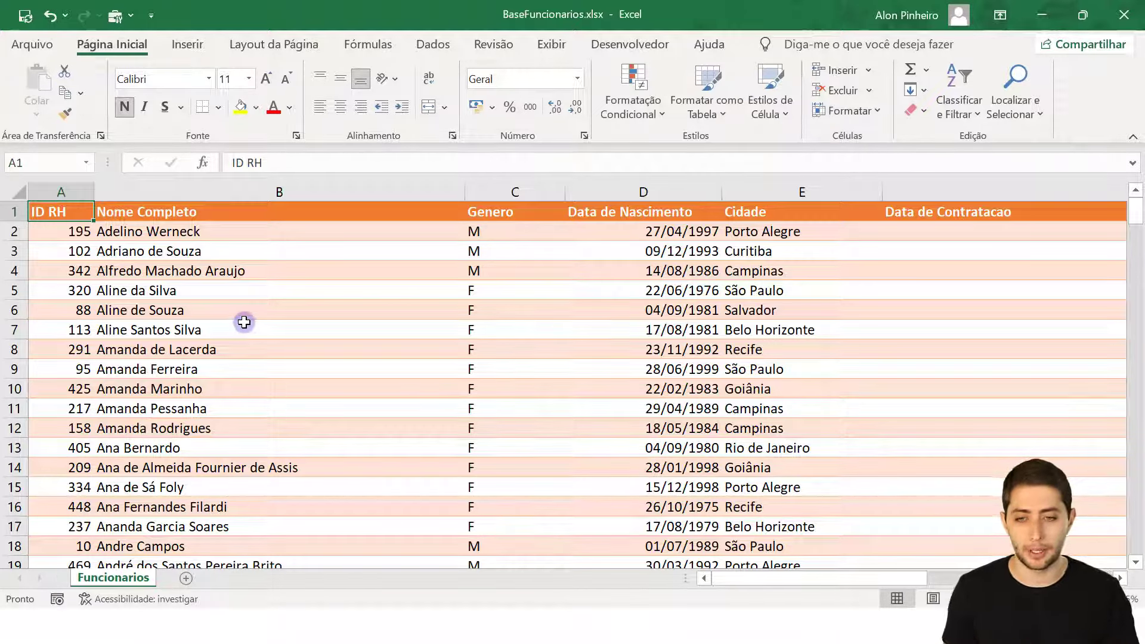
{"action": "scroll", "coordinate": [244, 321], "scroll_direction": "up", "scroll_amount": 2}
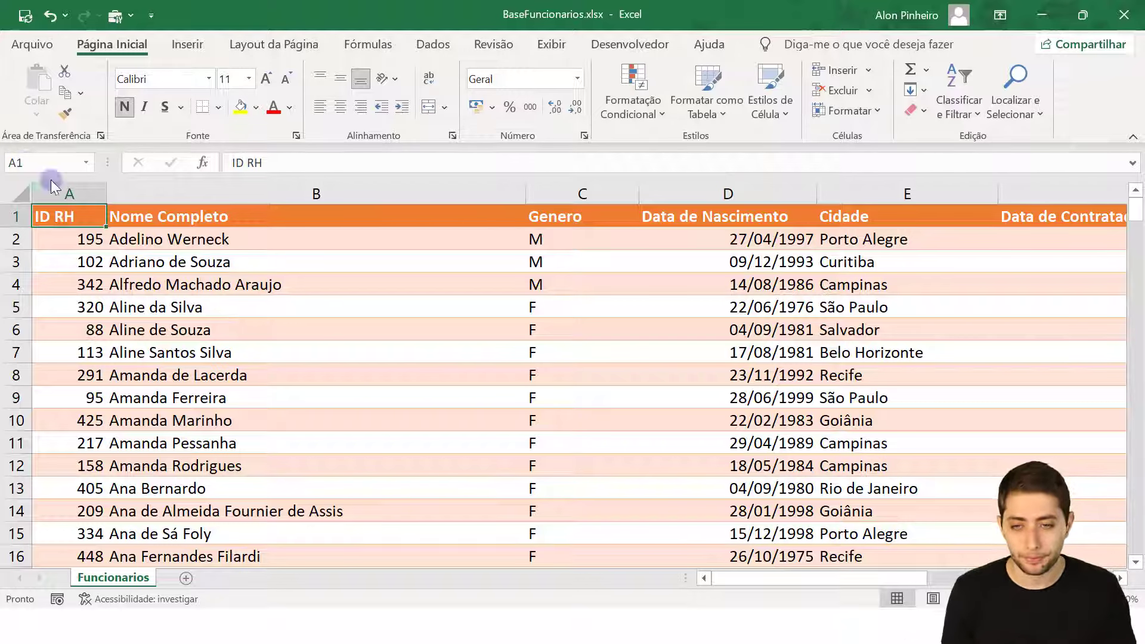
{"action": "left_click", "coordinate": [73, 193]}
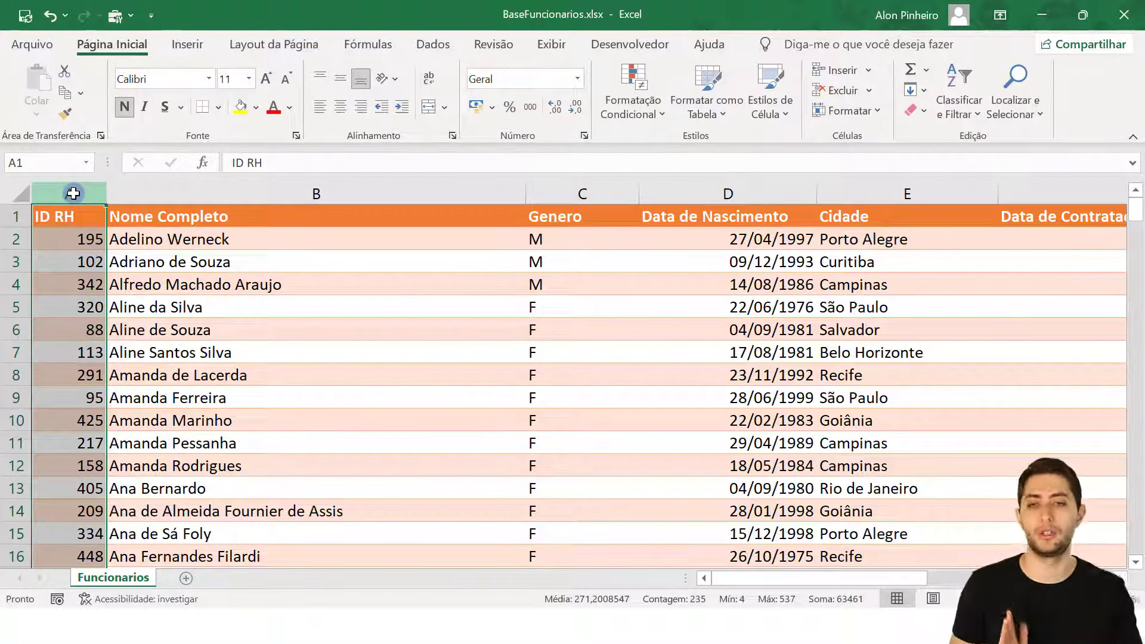
{"action": "left_click", "coordinate": [83, 239]}
{"action": "left_click", "coordinate": [91, 261]}
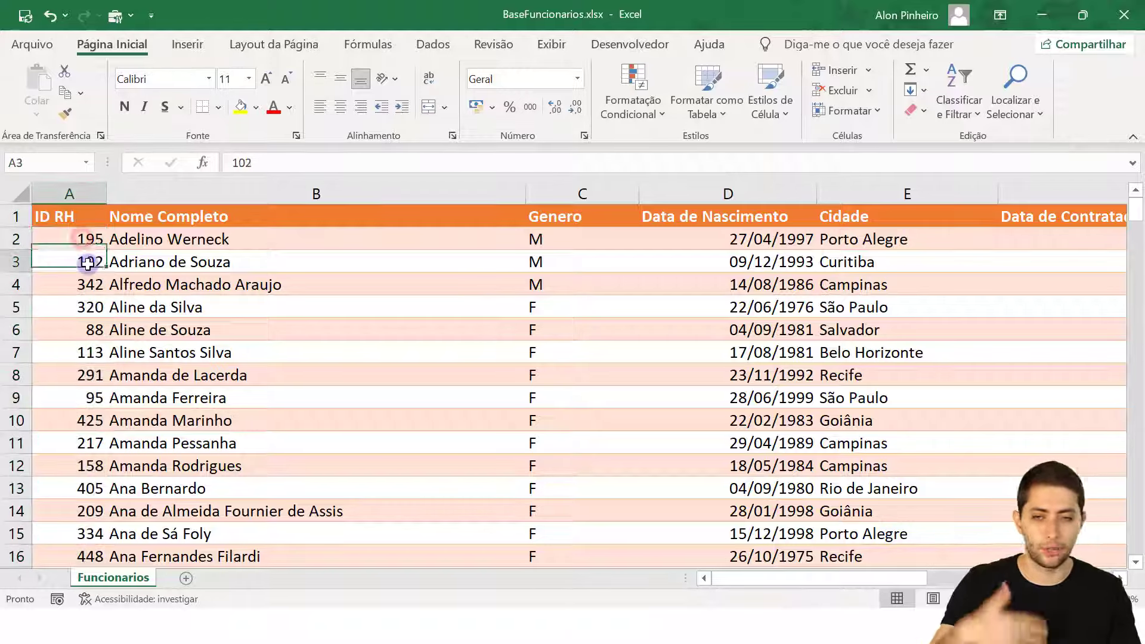
Step: Examine the employee table's columns one by one, from Nome Completo through Cargo
{"action": "left_click", "coordinate": [149, 189]}
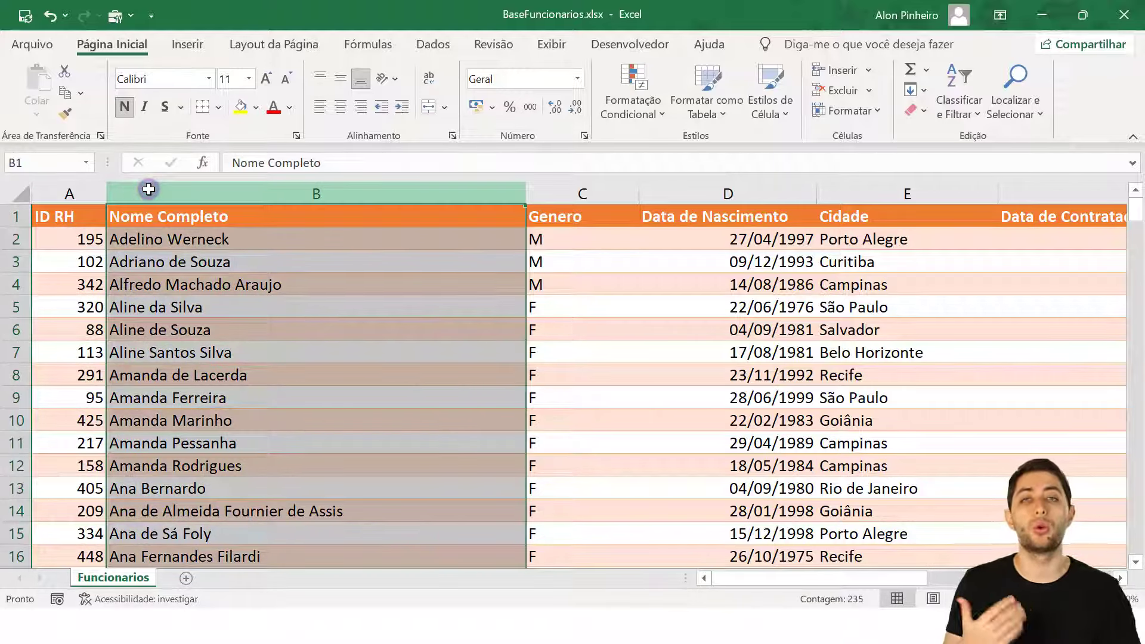
{"action": "key", "text": "Right"}
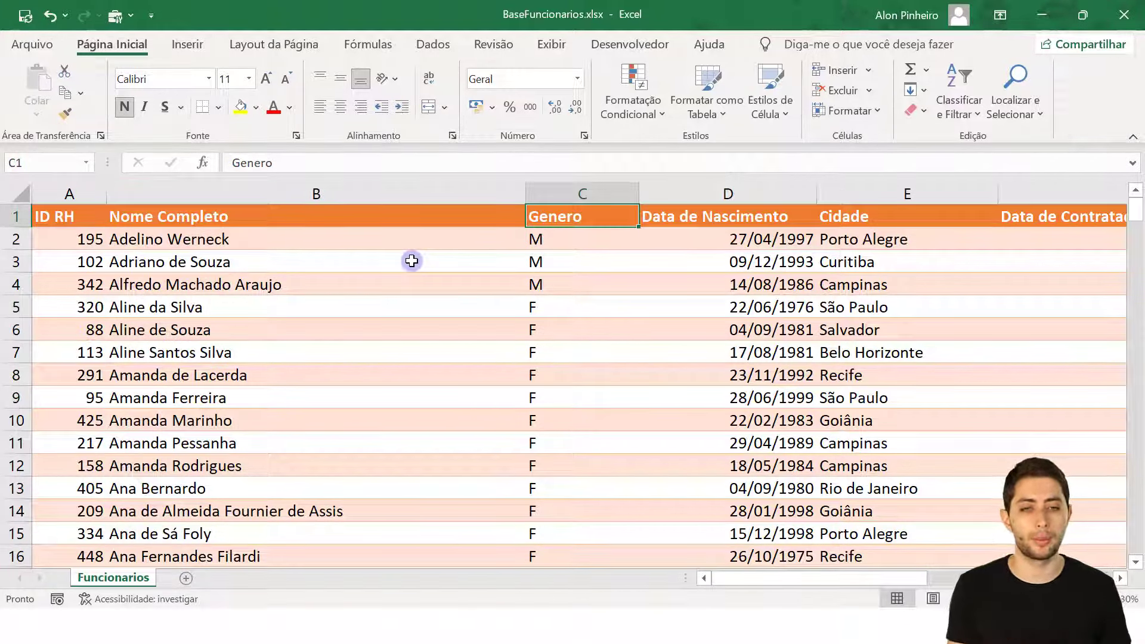
{"action": "key", "text": "Right"}
{"action": "key", "text": "Right"}
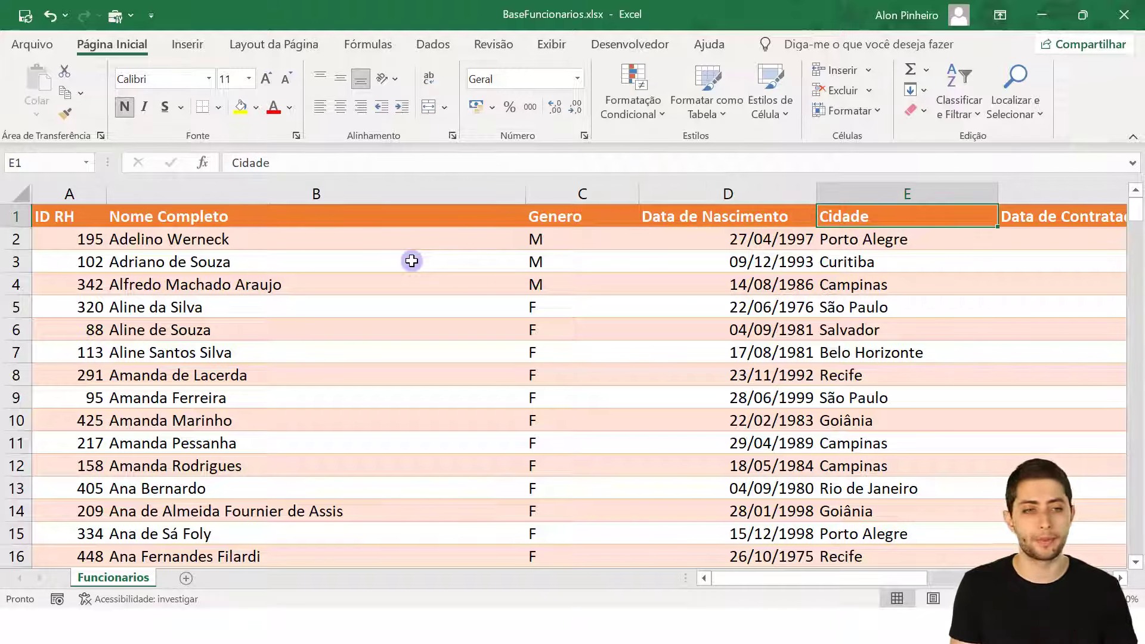
{"action": "key", "text": "Right"}
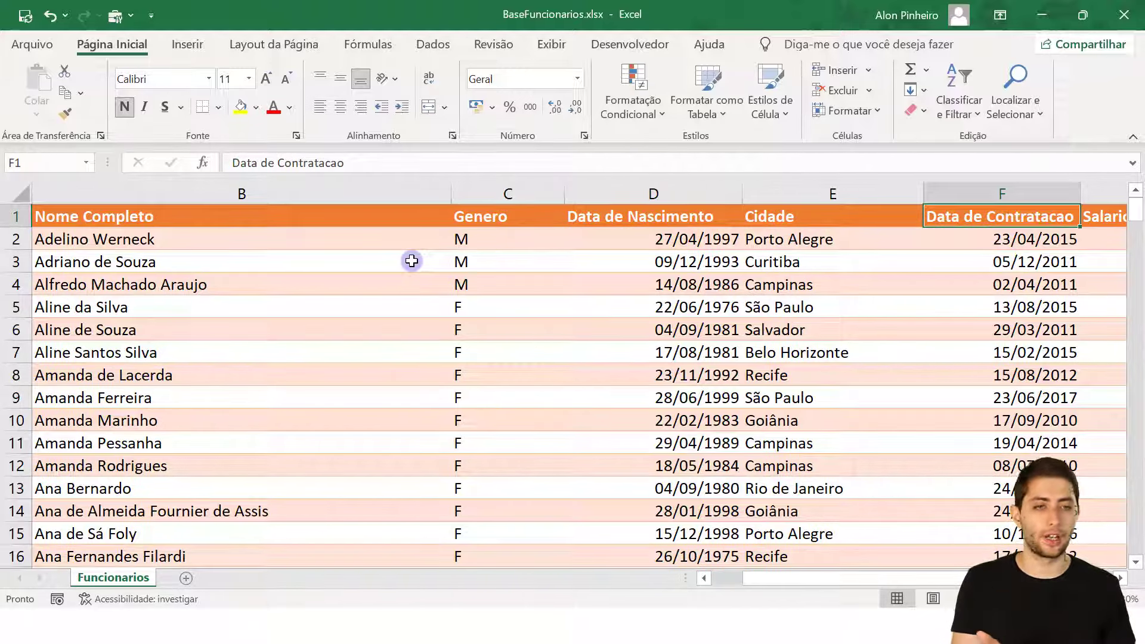
{"action": "key", "text": "Right"}
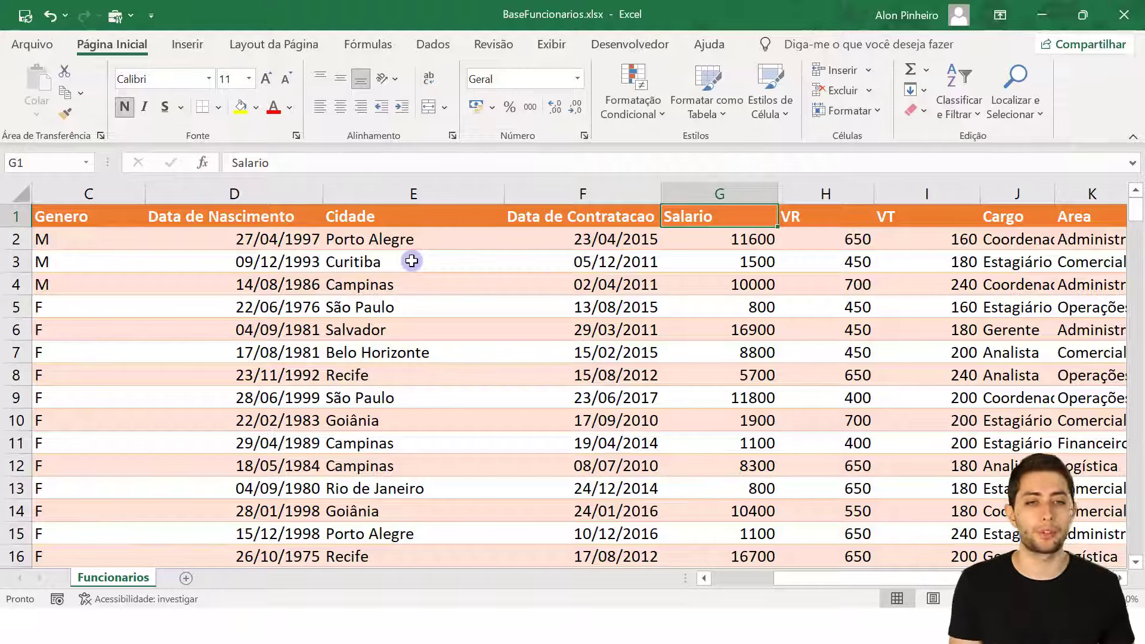
{"action": "key", "text": "Right"}
{"action": "key", "text": "Right"}
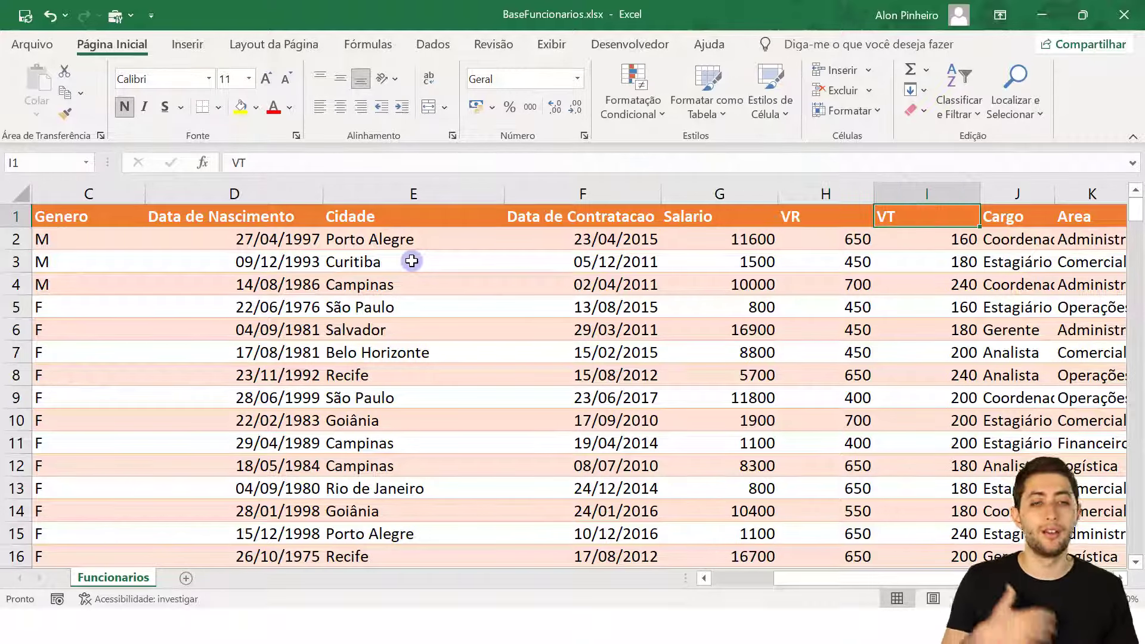
{"action": "key", "text": "Right"}
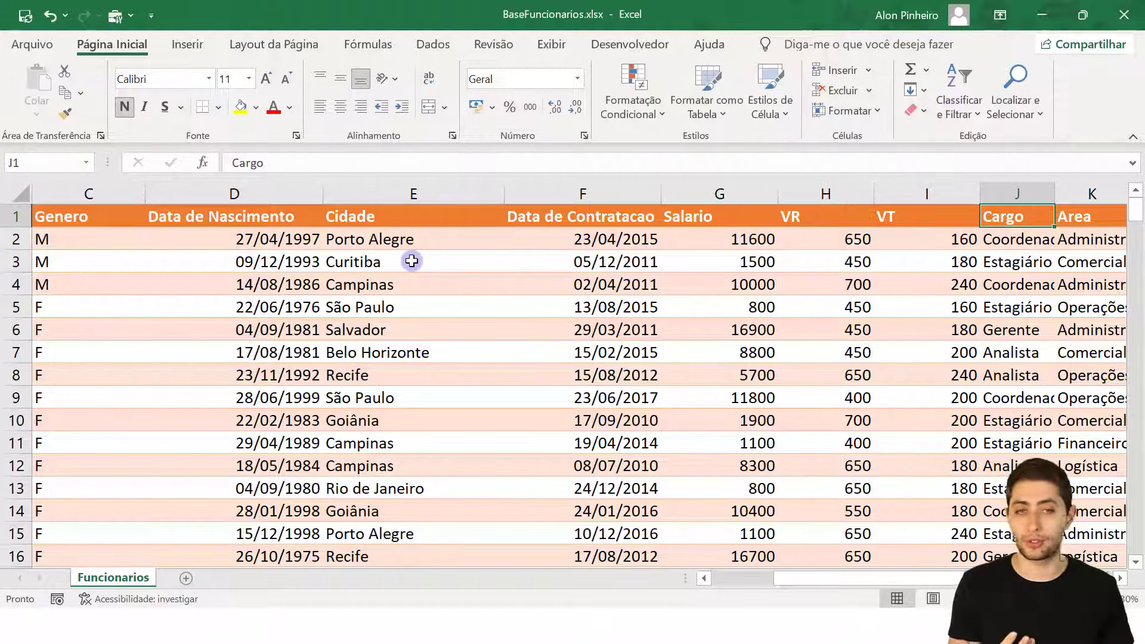
{"action": "key", "text": "Down"}
{"action": "key", "text": "Down"}
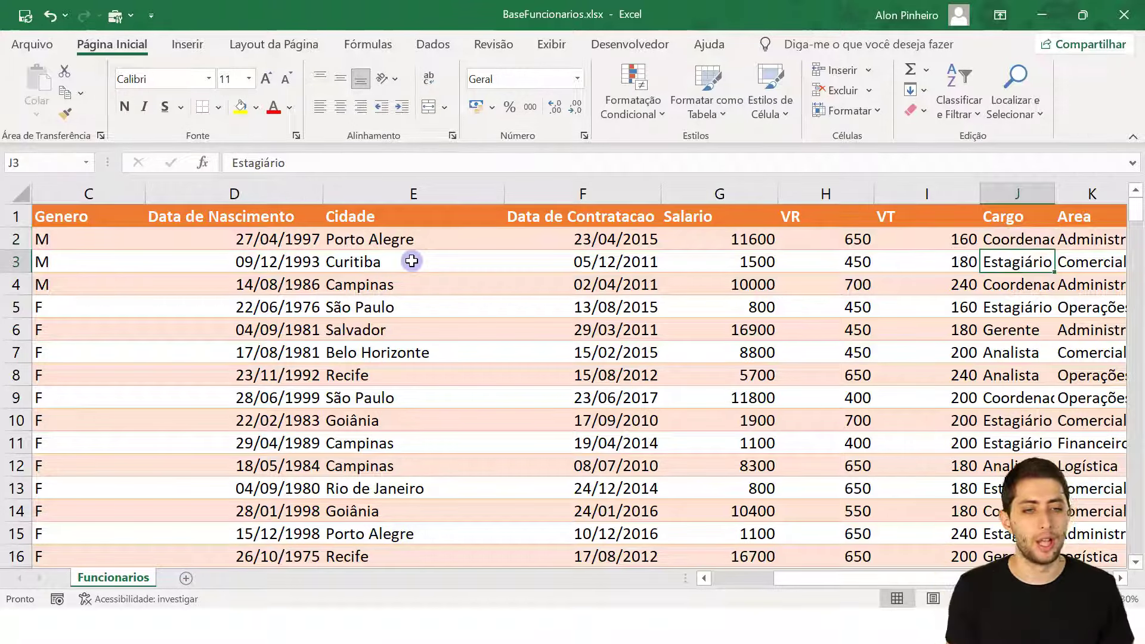
{"action": "key", "text": "Up"}
{"action": "key", "text": "Up"}
Step: Autofit the Area column's width to the first data entry
{"action": "key", "text": "Right"}
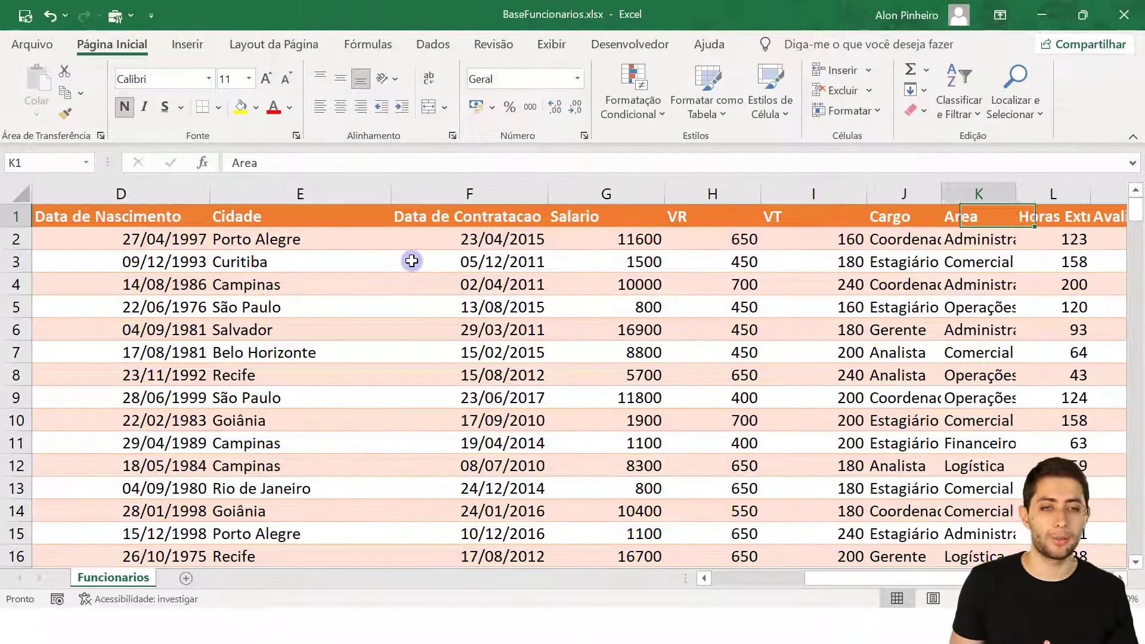
{"action": "key", "text": "Down"}
{"action": "key", "text": "alt"}
{"action": "key", "text": "c"}
{"action": "key", "text": "o"}
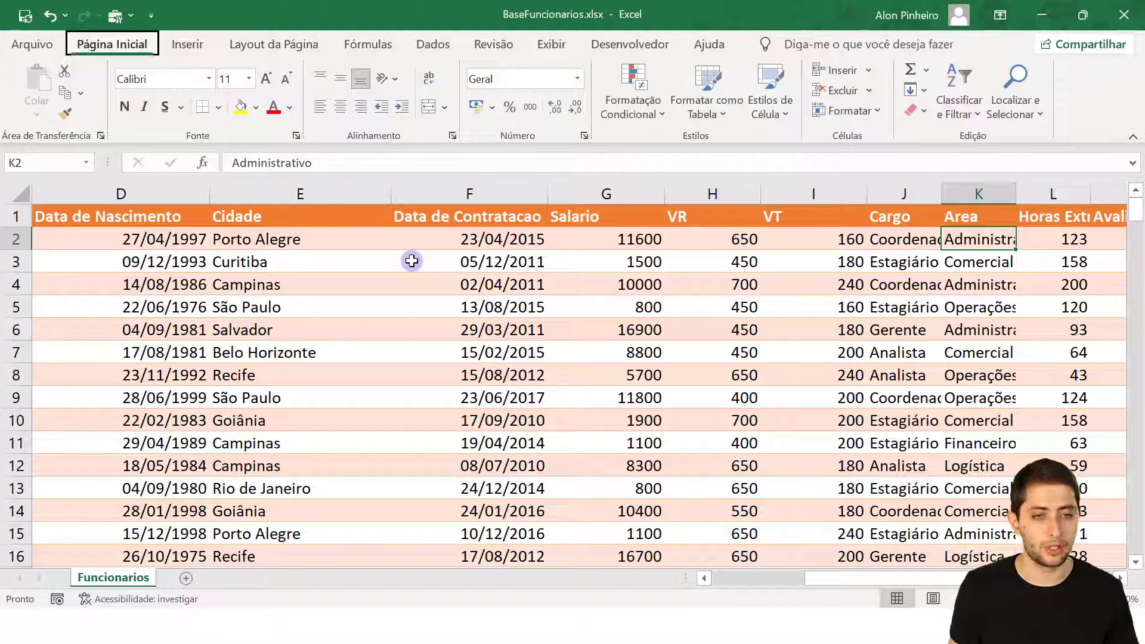
{"action": "key", "text": "a"}
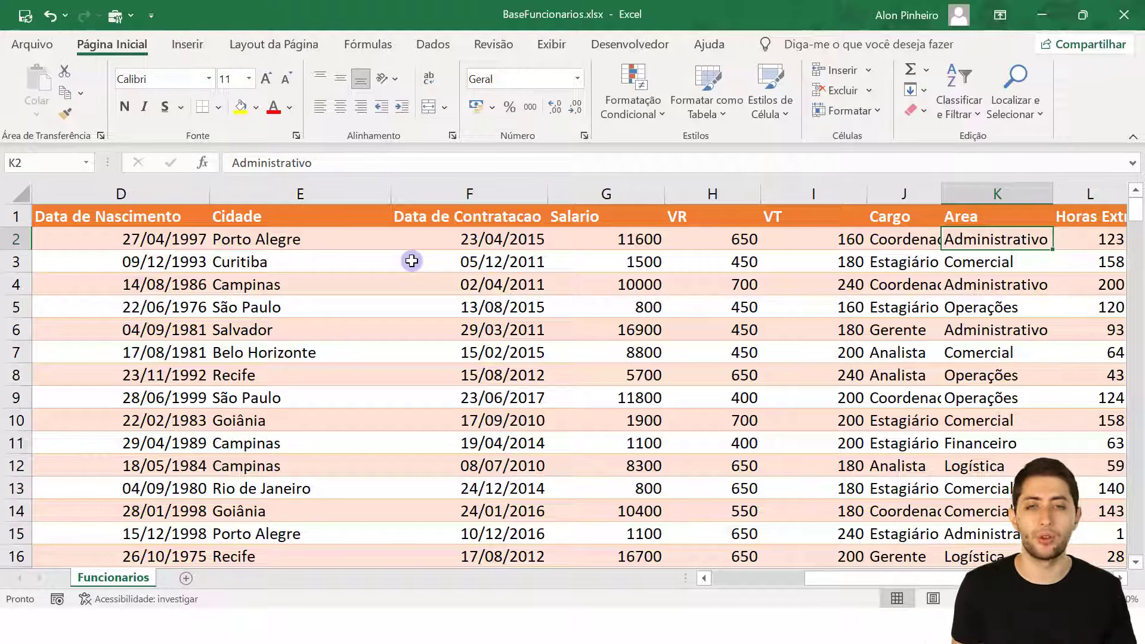
Step: Autofit the Horas Extras column's width to its header
{"action": "key", "text": "Right"}
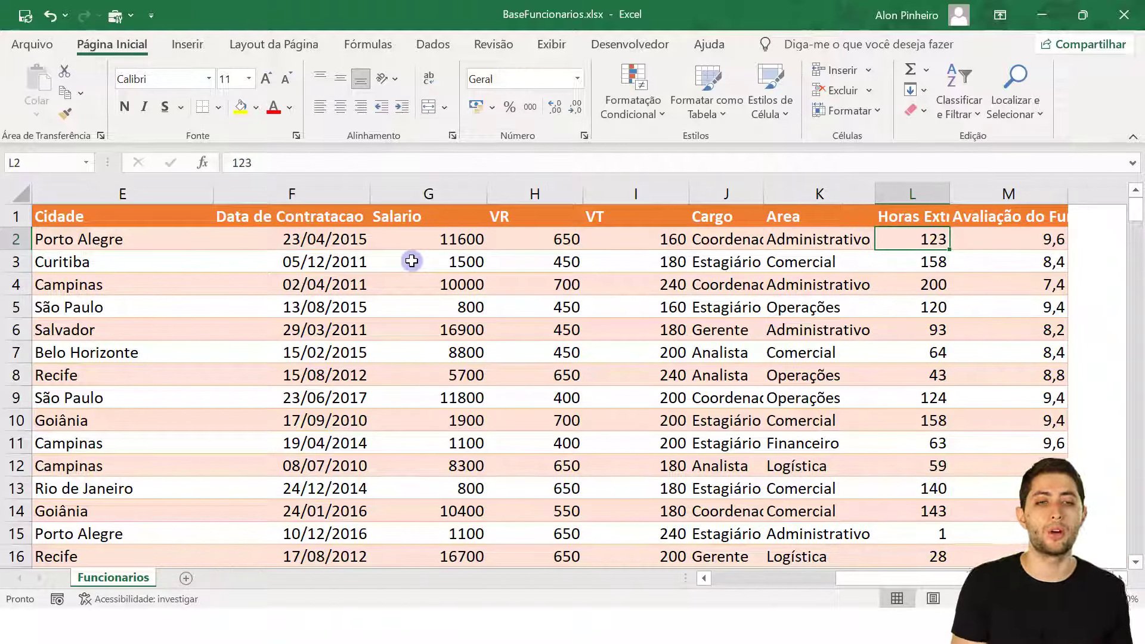
{"action": "key", "text": "Up"}
{"action": "key", "text": "alt"}
{"action": "key", "text": "c"}
{"action": "key", "text": "o"}
{"action": "key", "text": "a"}
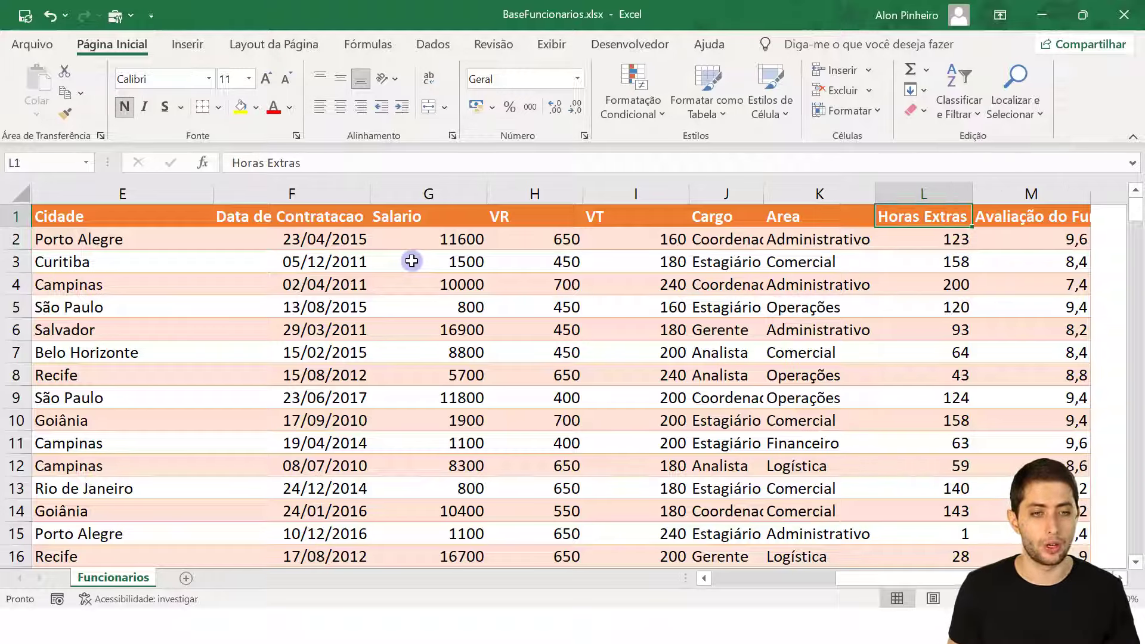
Step: Autofit the Avaliação do Funcionário column's width to its header
{"action": "key", "text": "Right"}
{"action": "key", "text": "alt"}
{"action": "key", "text": "c"}
{"action": "key", "text": "o"}
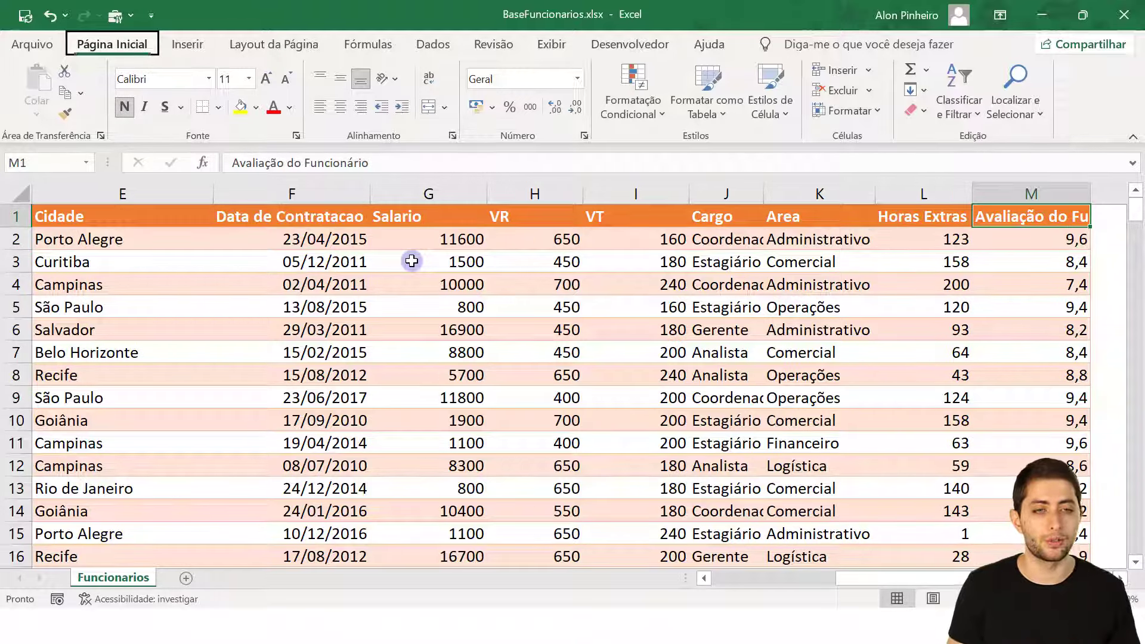
{"action": "key", "text": "a"}
{"action": "key", "text": "Right"}
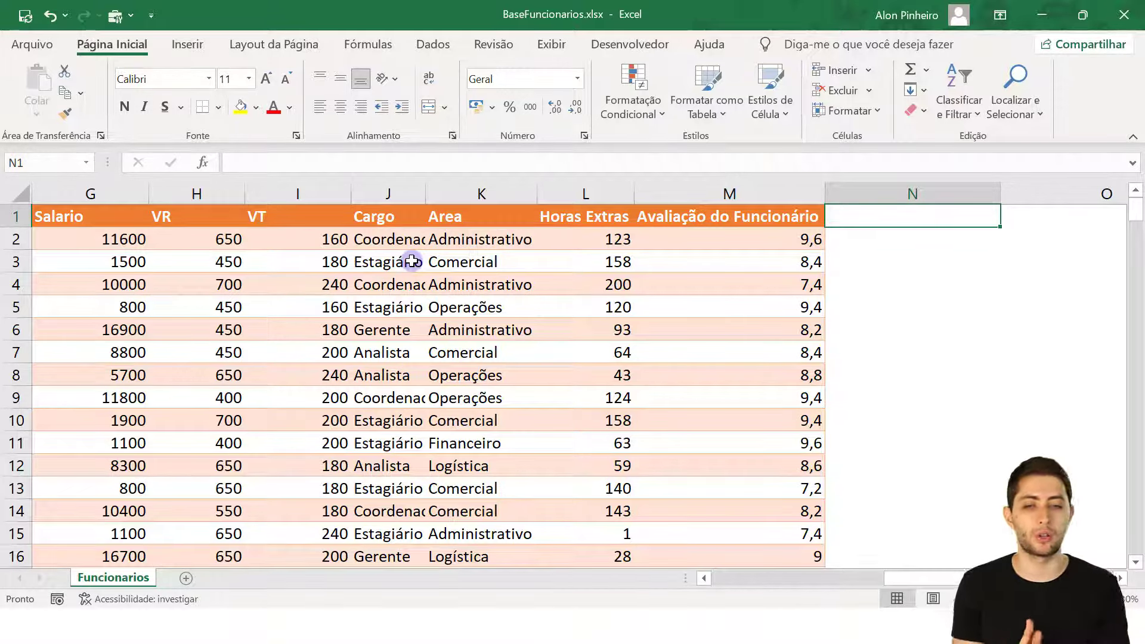
Step: Return to the start of the table and examine the first employee's record in row 2 field by field
{"action": "key", "text": "ctrl+Home"}
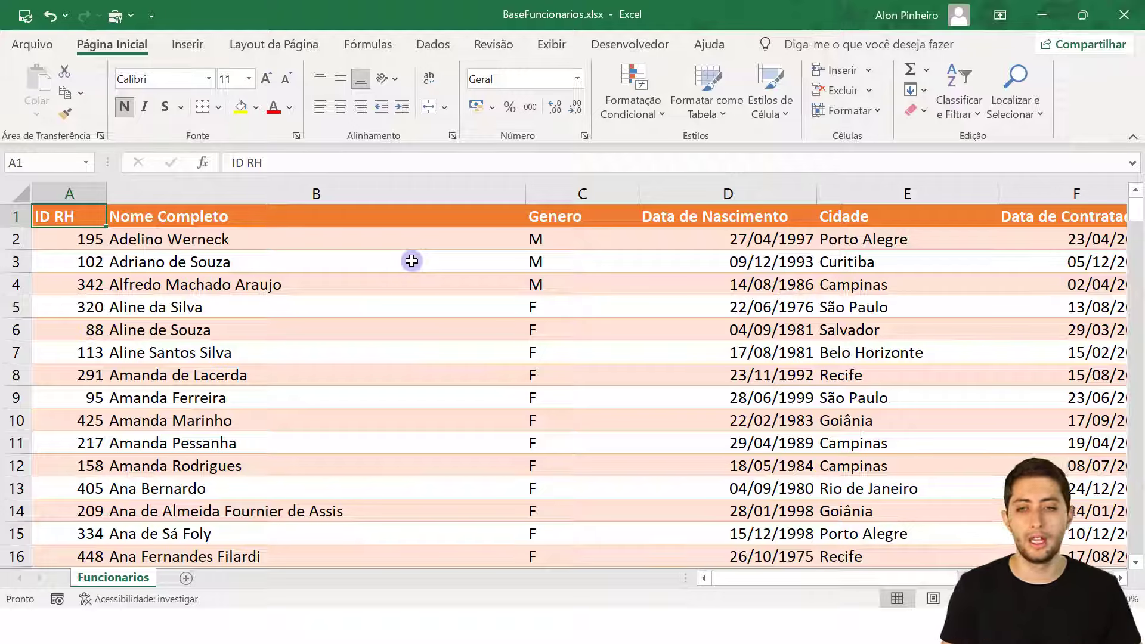
{"action": "key", "text": "Down"}
{"action": "key", "text": "ctrl+shift+Right"}
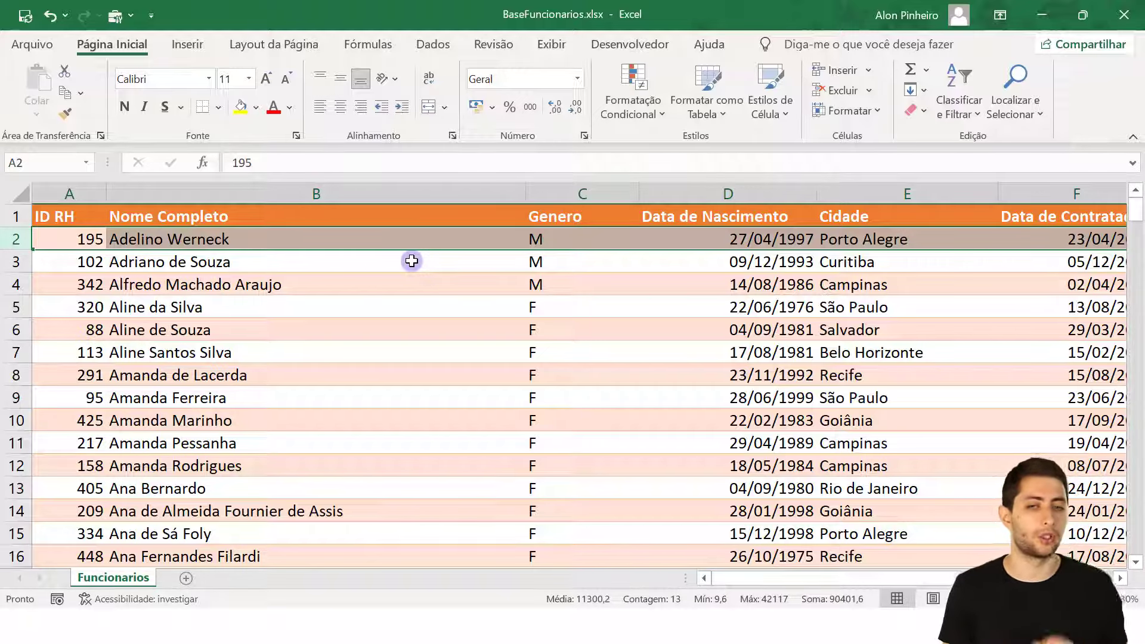
{"action": "key", "text": "Tab"}
{"action": "key", "text": "Tab"}
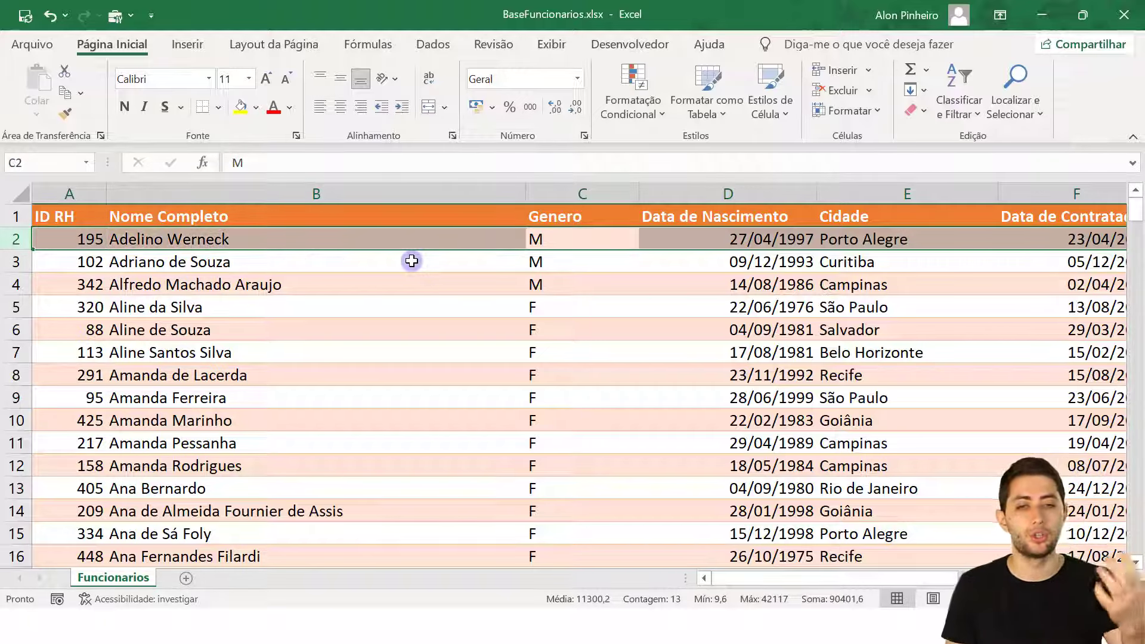
{"action": "key", "text": "Tab"}
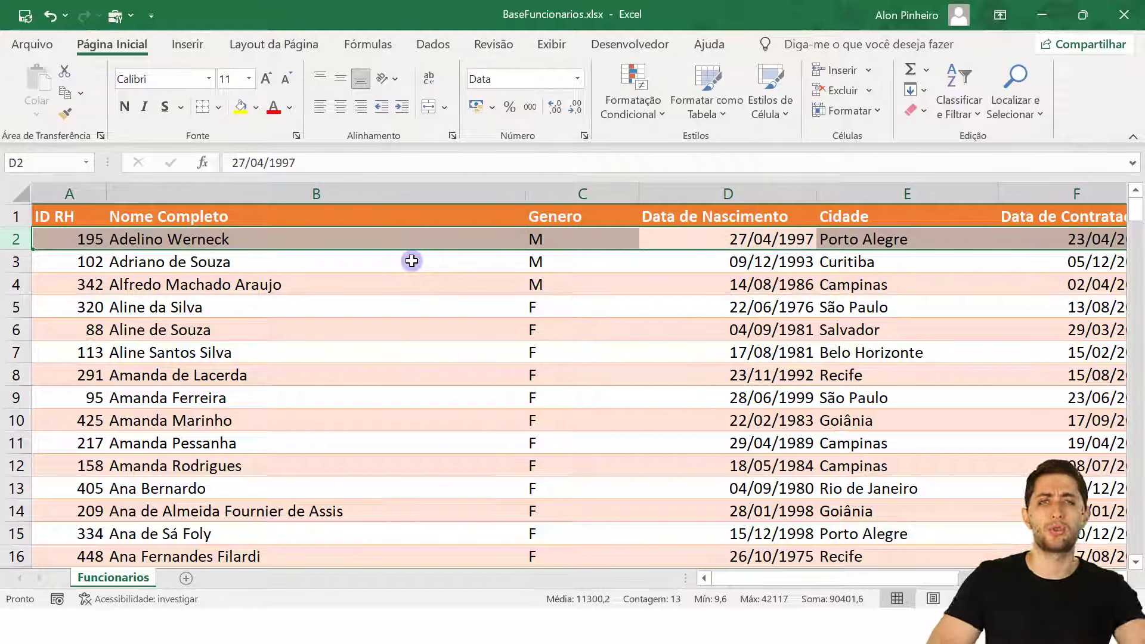
{"action": "key", "text": "Tab"}
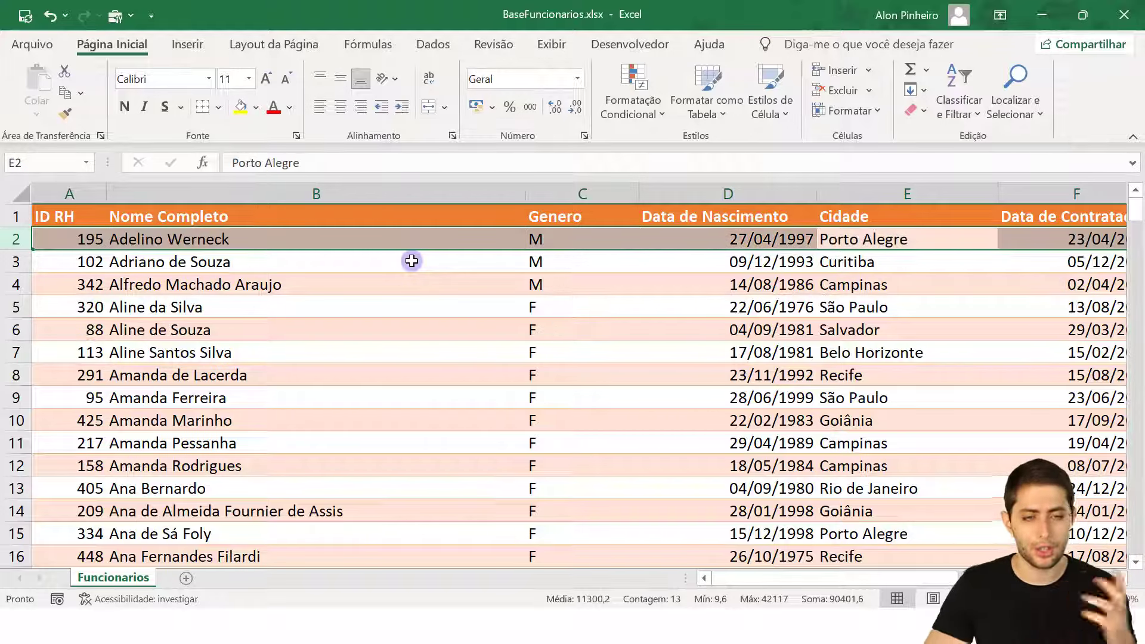
{"action": "key", "text": "Tab"}
{"action": "key", "text": "Left"}
{"action": "key", "text": "Left"}
{"action": "key", "text": "Left"}
{"action": "key", "text": "Left"}
{"action": "key", "text": "Left"}
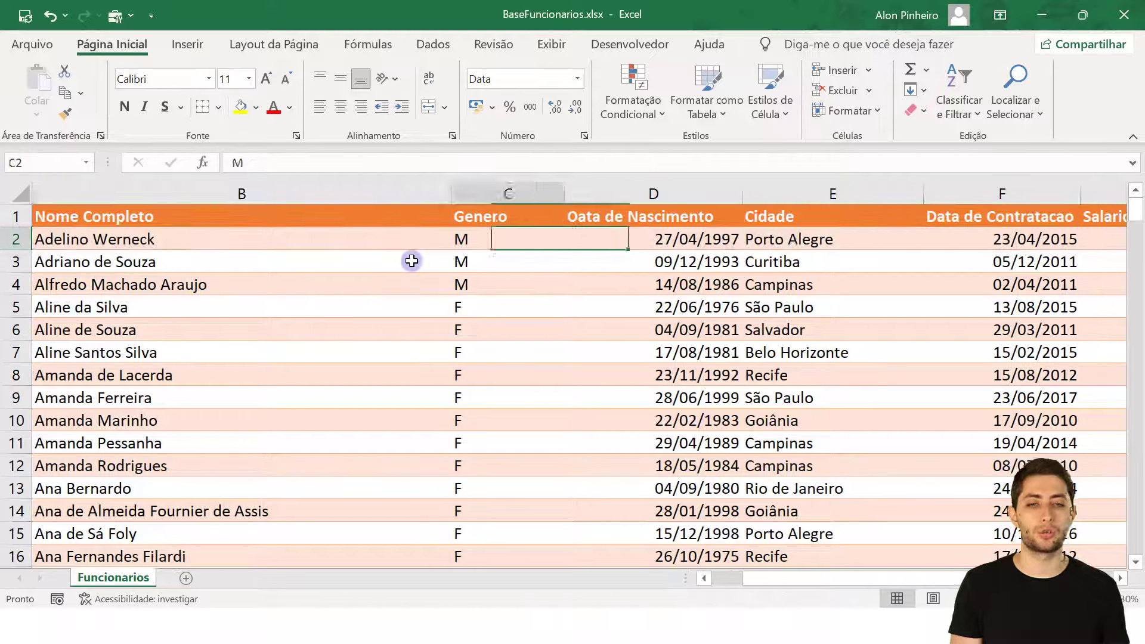
{"action": "key", "text": "Down"}
{"action": "key", "text": "Down"}
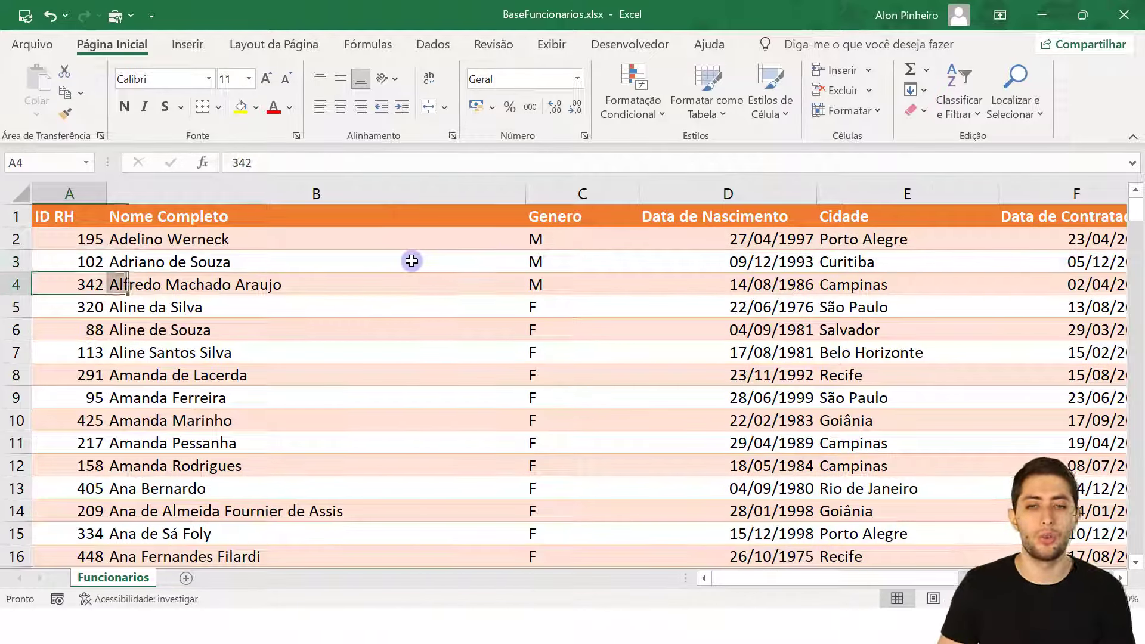
{"action": "key", "text": "Up"}
{"action": "key", "text": "Up"}
{"action": "key", "text": "Up"}
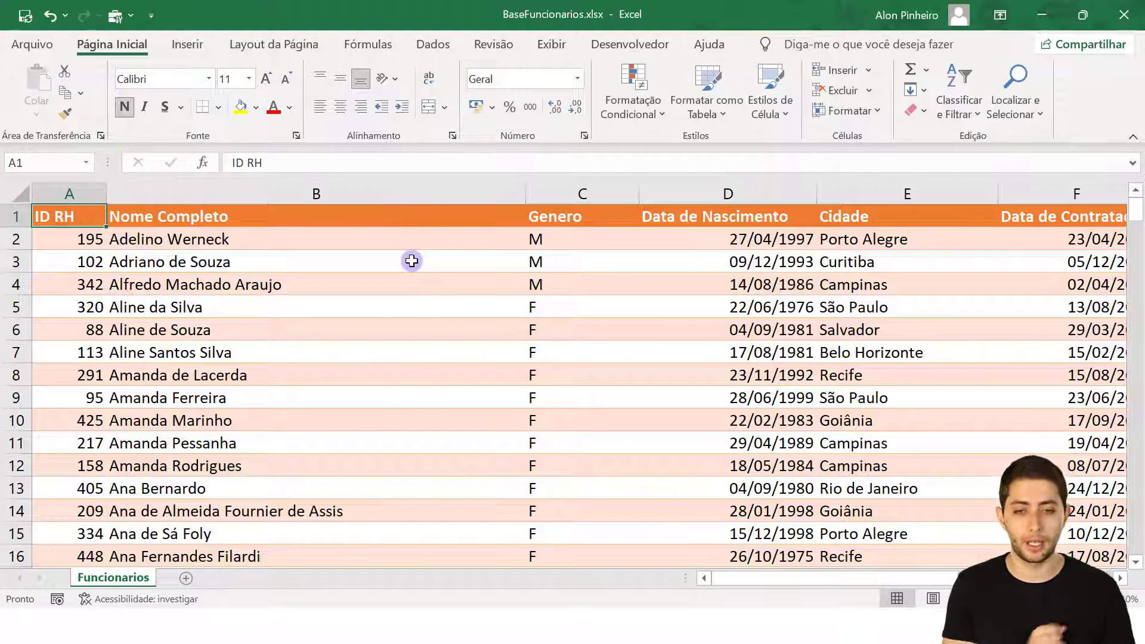
Step: Close the BaseFuncionarios.xlsx workbook without saving the changes
{"action": "left_click", "coordinate": [1113, 23]}
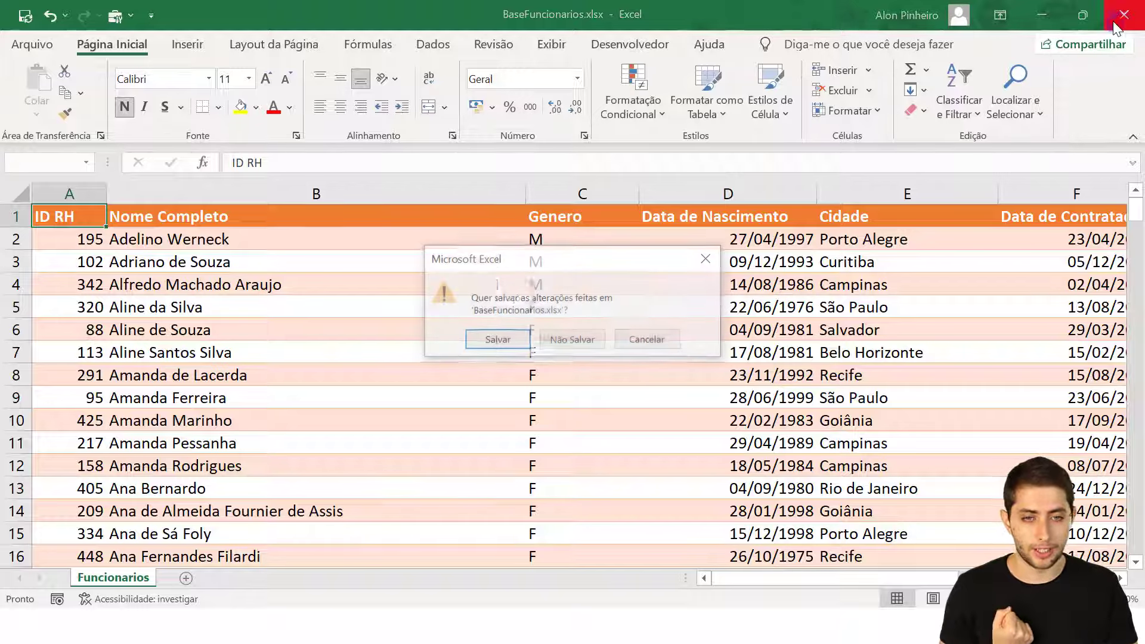
{"action": "left_click", "coordinate": [581, 341]}
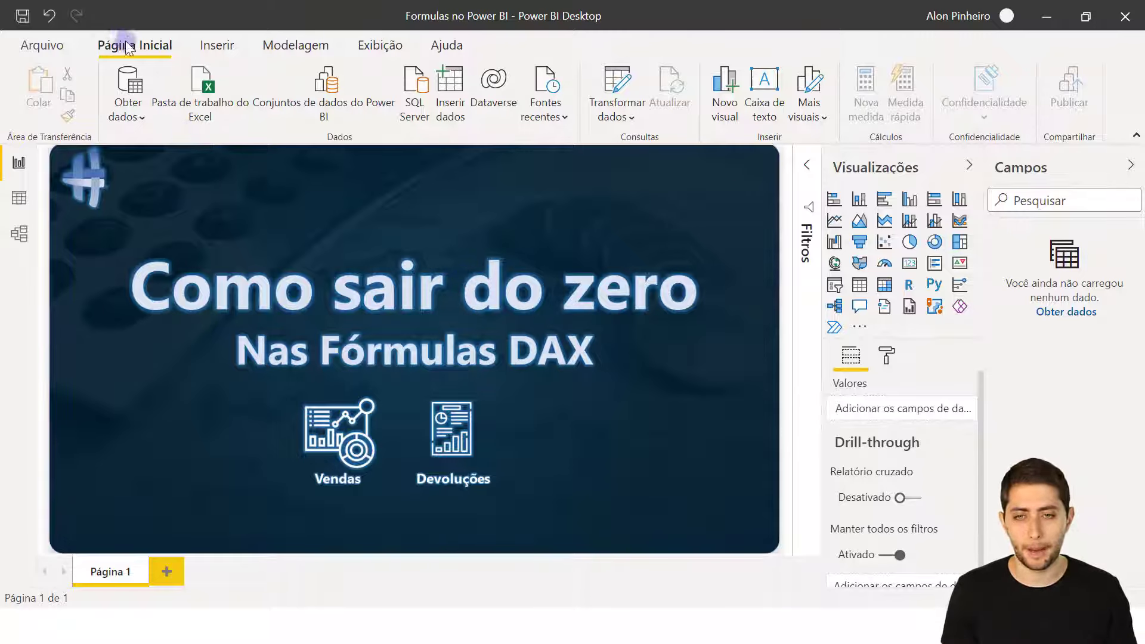
Step: Connect the Power BI report to the Excel workbook BaseFuncionarios.xlsx from the 10-31 folder and select its Funcionarios table
{"action": "left_click", "coordinate": [204, 99]}
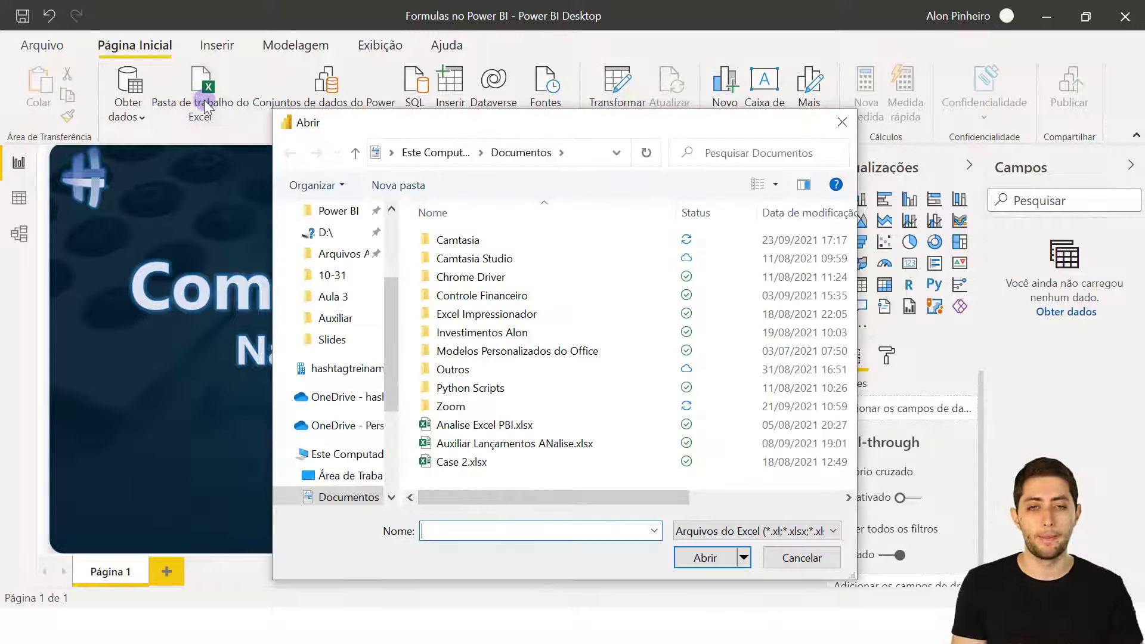
{"action": "scroll", "coordinate": [372, 305], "scroll_direction": "up", "scroll_amount": 3}
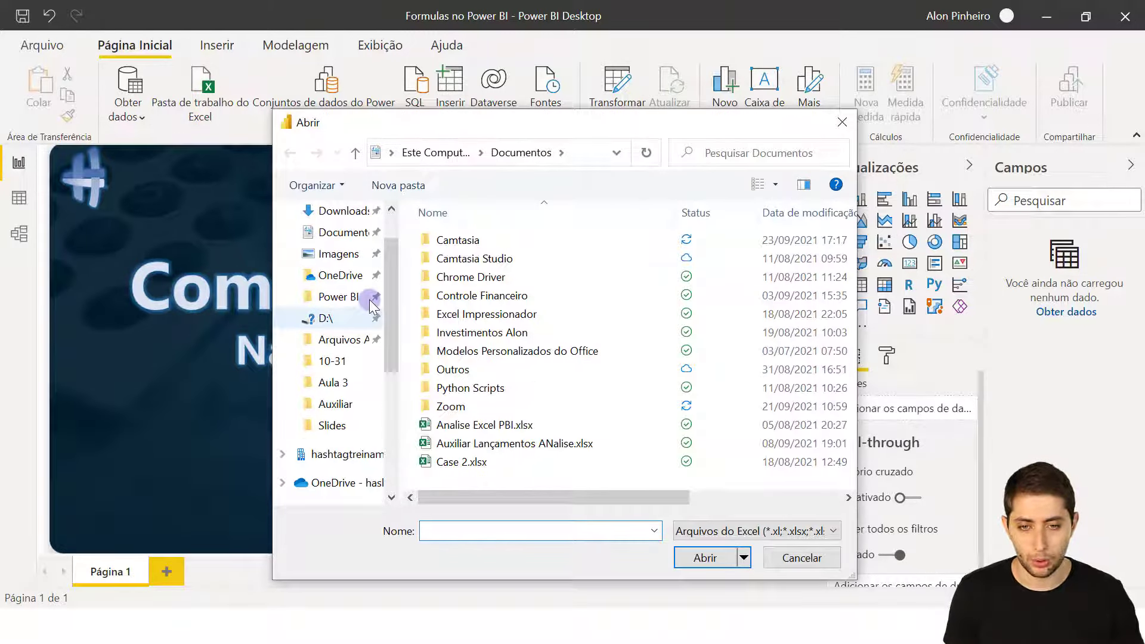
{"action": "left_click", "coordinate": [357, 359]}
{"action": "left_click", "coordinate": [471, 245]}
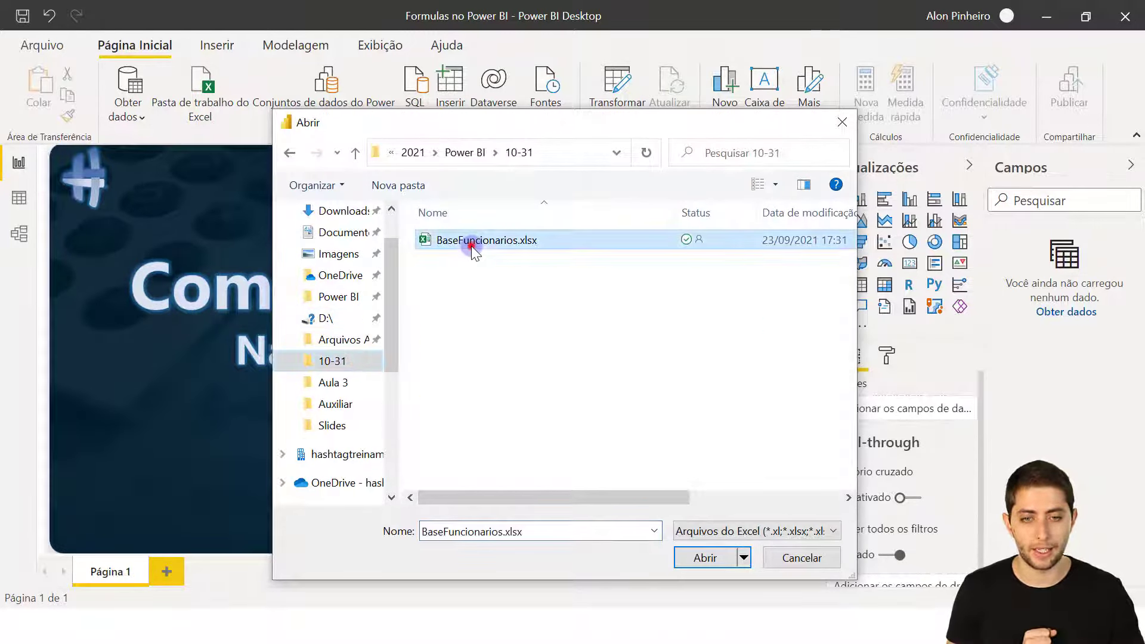
{"action": "left_click", "coordinate": [719, 558]}
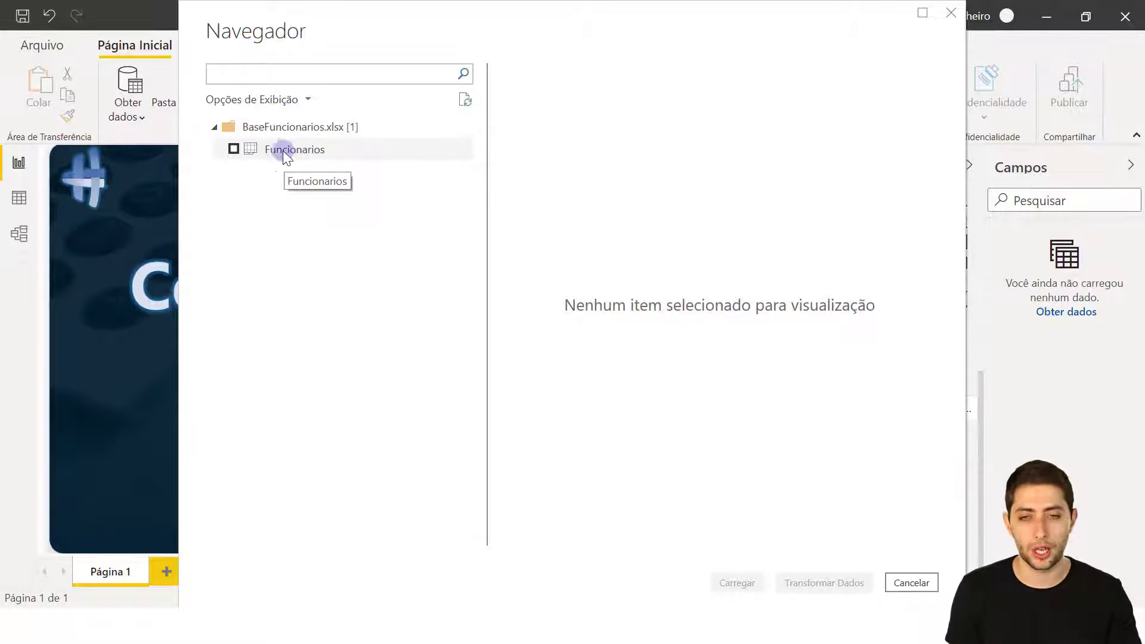
{"action": "left_click", "coordinate": [234, 149]}
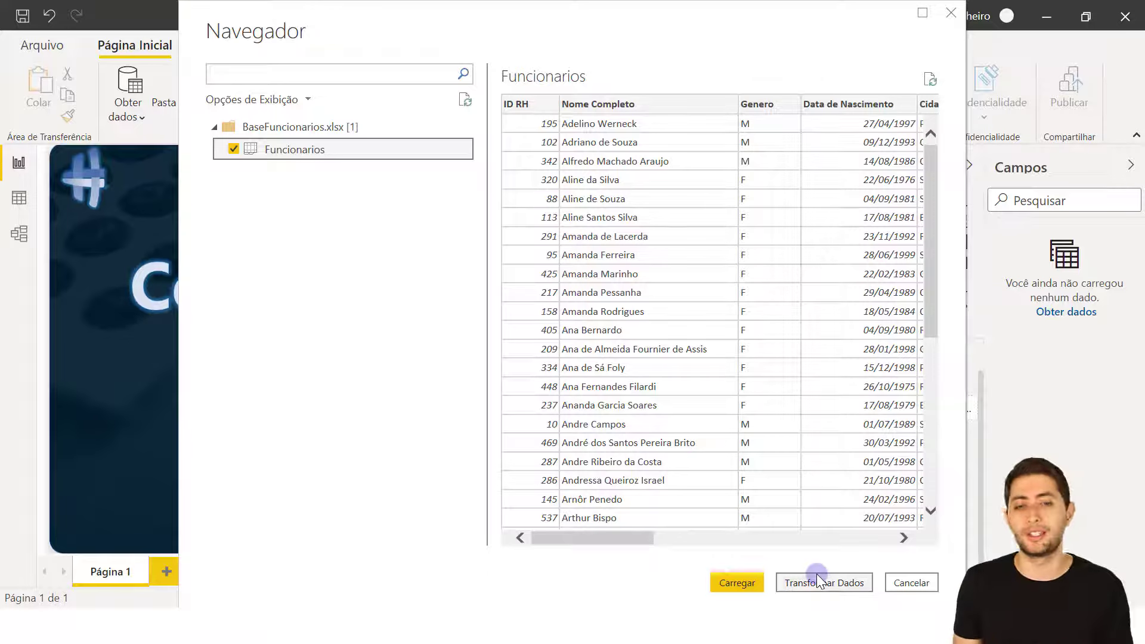
Step: Load the selected Funcionarios table into the report and expand its list of fields
{"action": "left_click", "coordinate": [739, 582]}
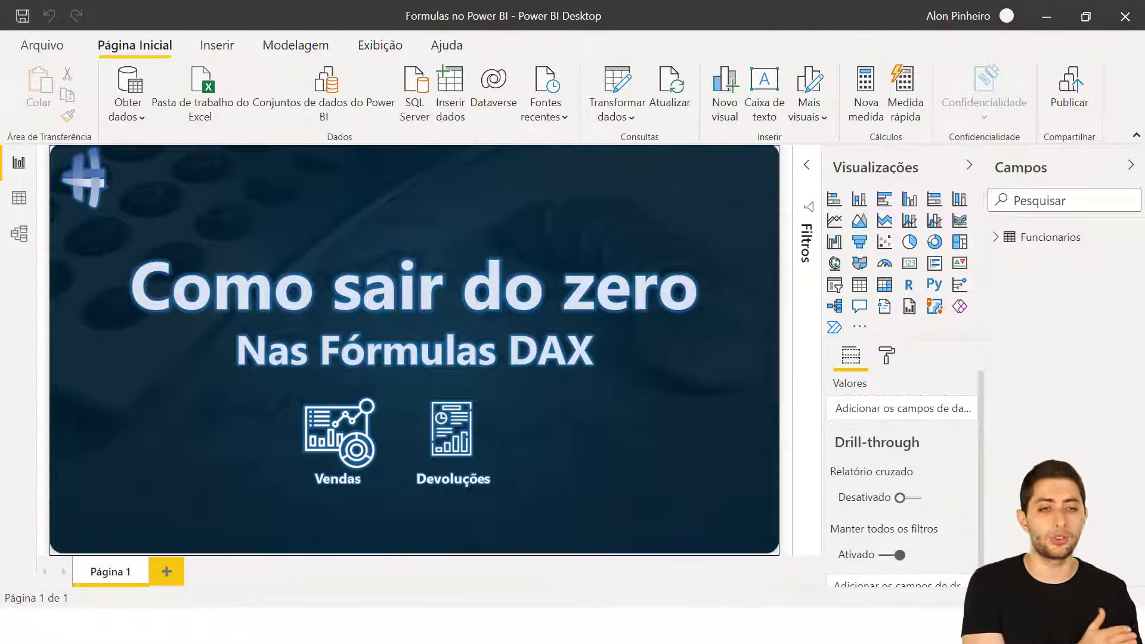
{"action": "left_click", "coordinate": [996, 238]}
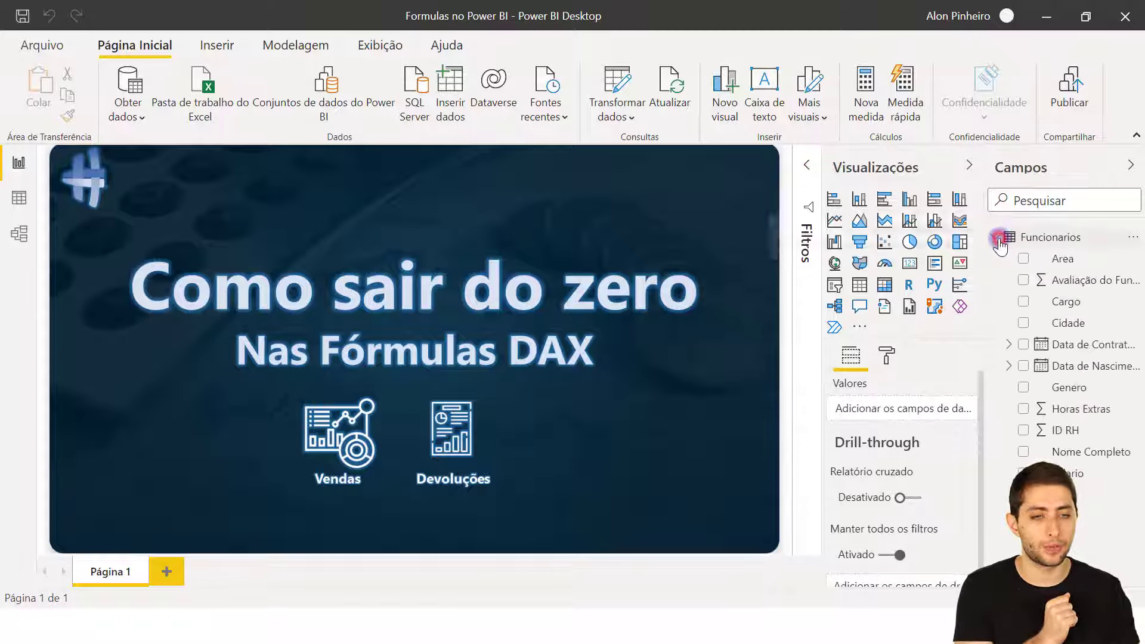
{"action": "left_click", "coordinate": [996, 238]}
{"action": "left_click", "coordinate": [996, 238]}
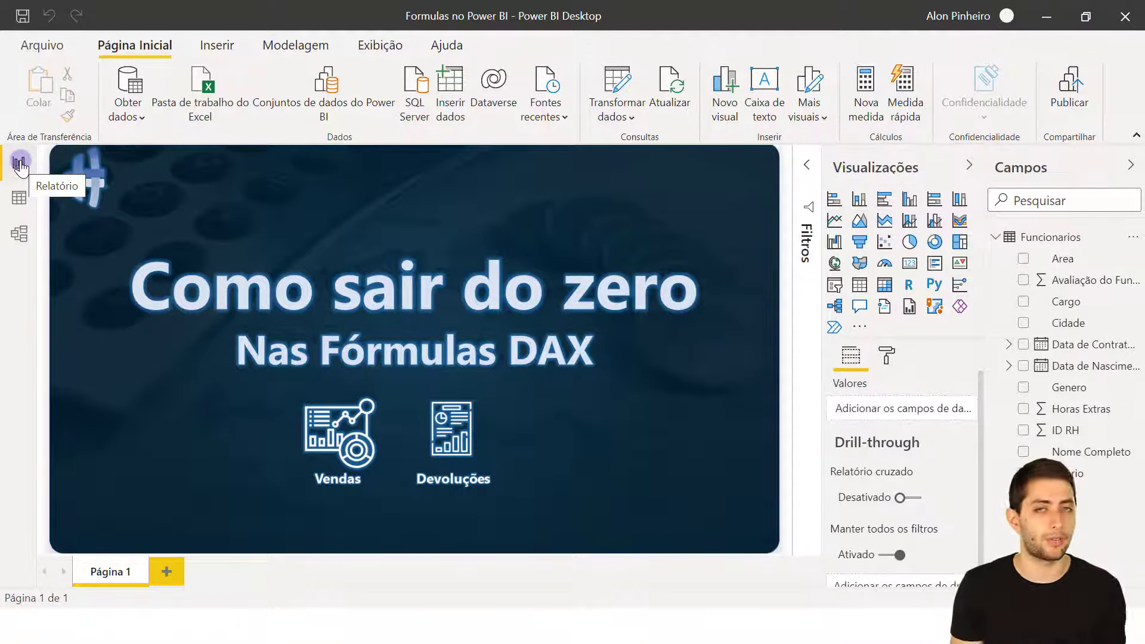
Step: Look through the data view, the model view and the report view with the loaded Funcionarios table
{"action": "left_click", "coordinate": [19, 199]}
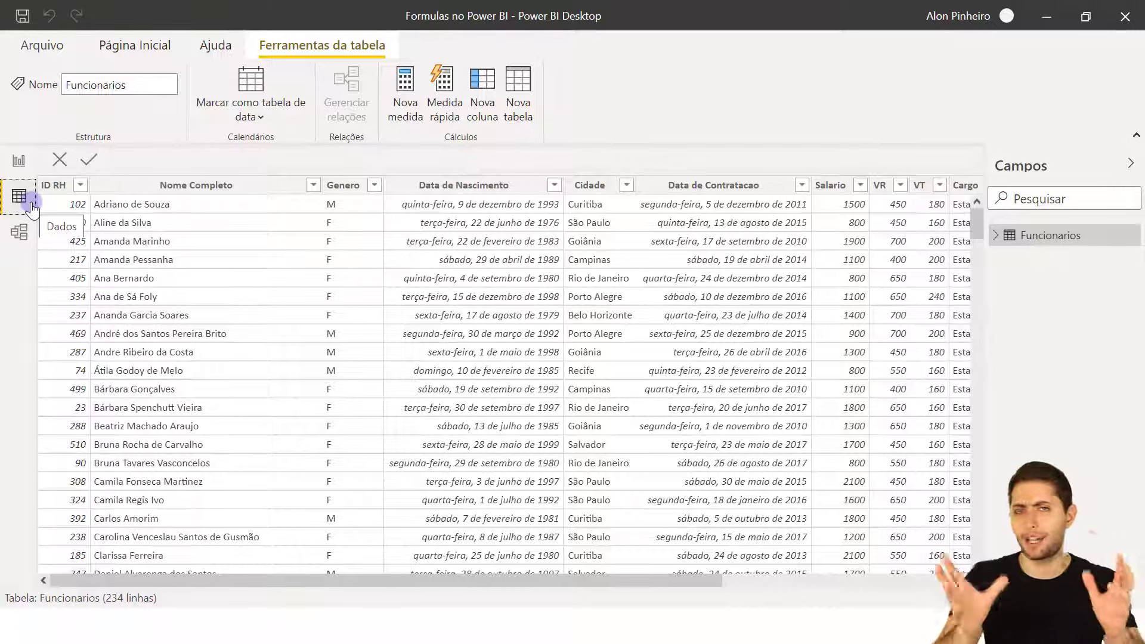
{"action": "left_click", "coordinate": [48, 185]}
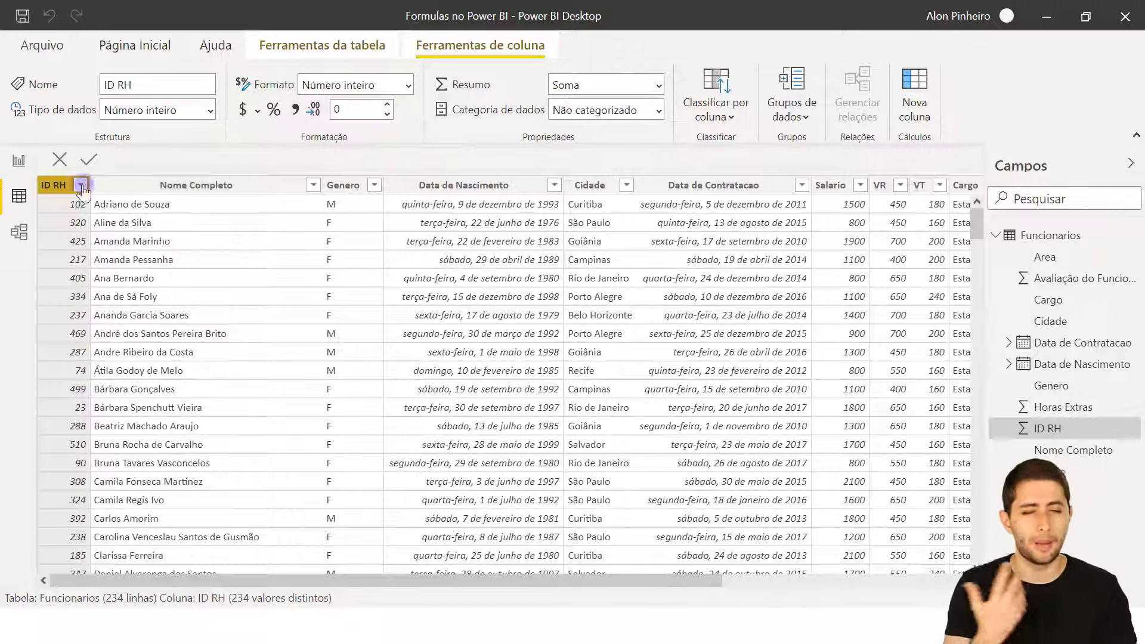
{"action": "left_click", "coordinate": [18, 233]}
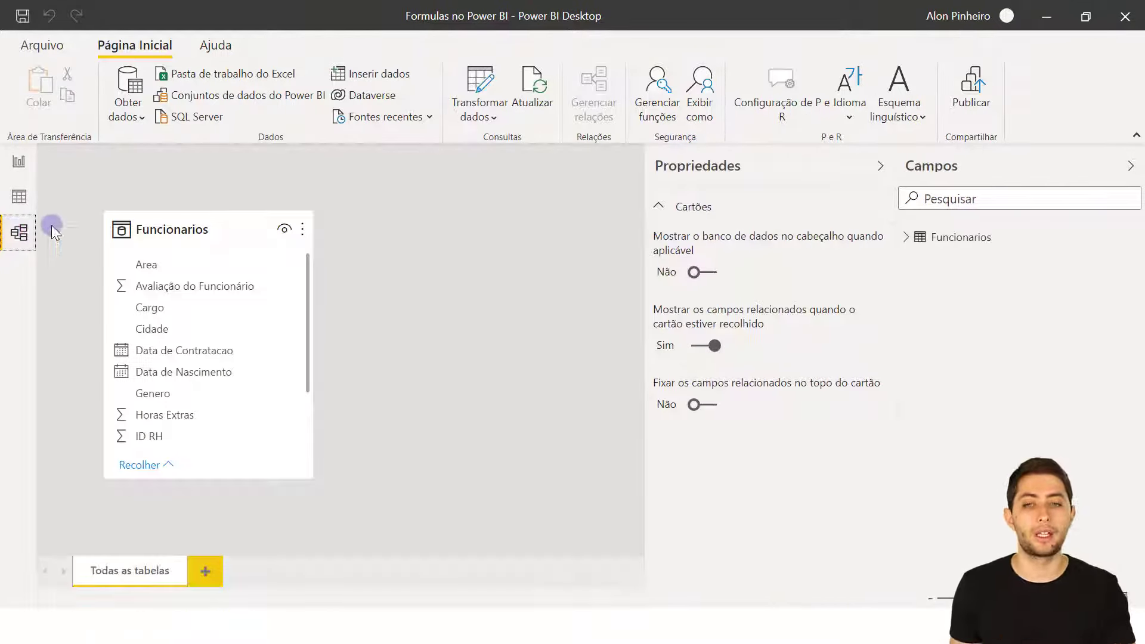
{"action": "left_click", "coordinate": [146, 192]}
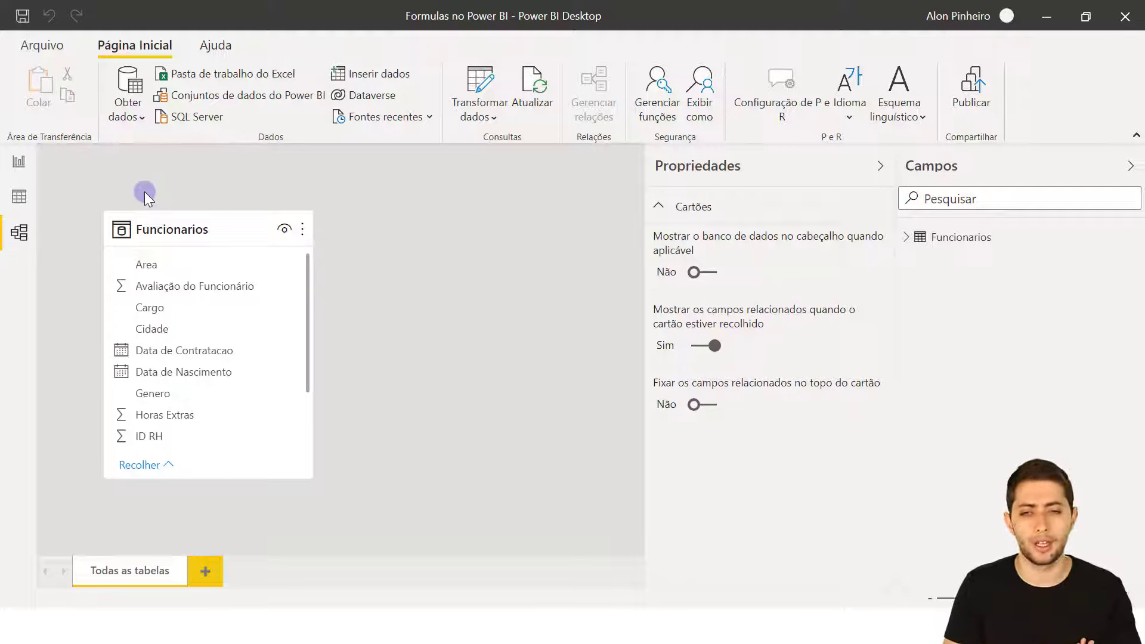
{"action": "left_click", "coordinate": [17, 196]}
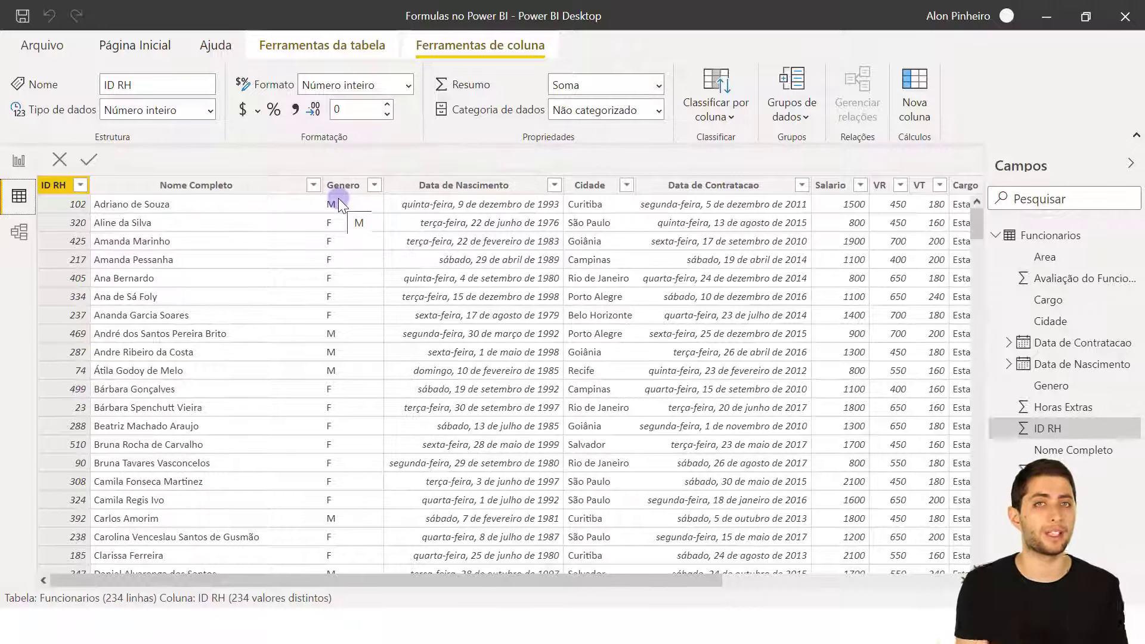
{"action": "left_click", "coordinate": [19, 161]}
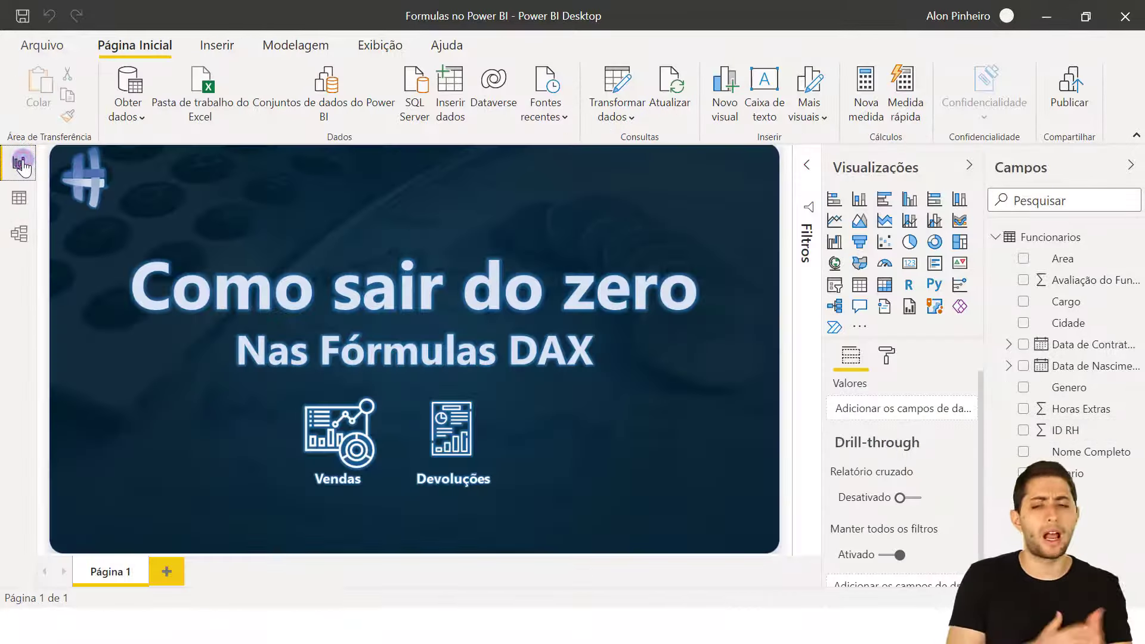
Step: Examine the values of the Salario column in the data view of the Funcionarios table
{"action": "left_click", "coordinate": [19, 197]}
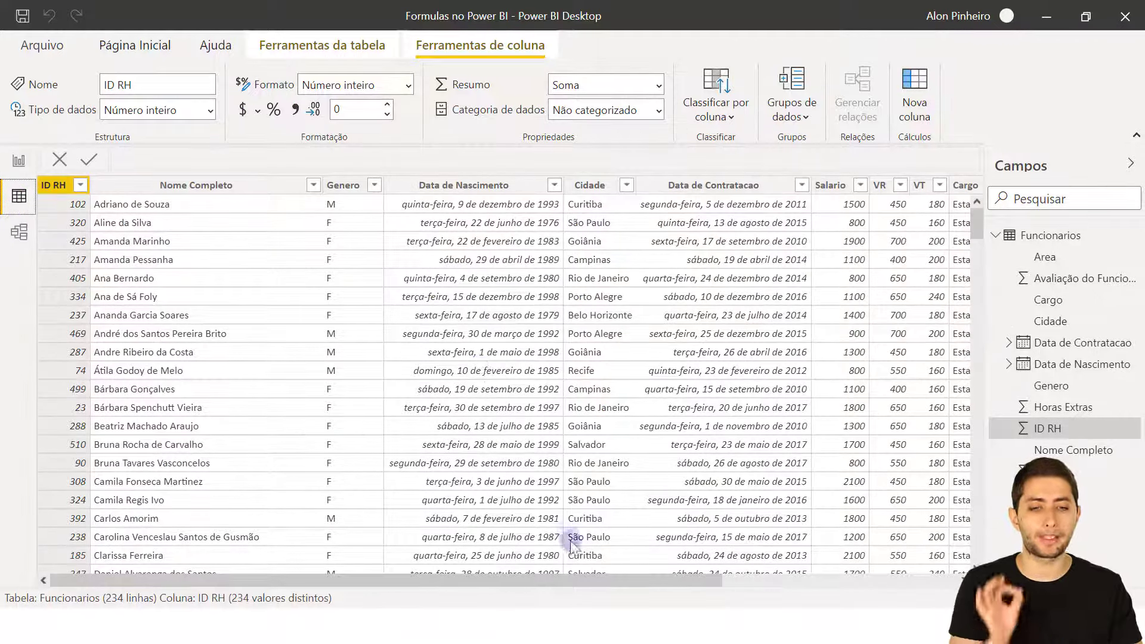
{"action": "left_click_drag", "start_coordinate": [590, 580], "coordinate": [741, 578]}
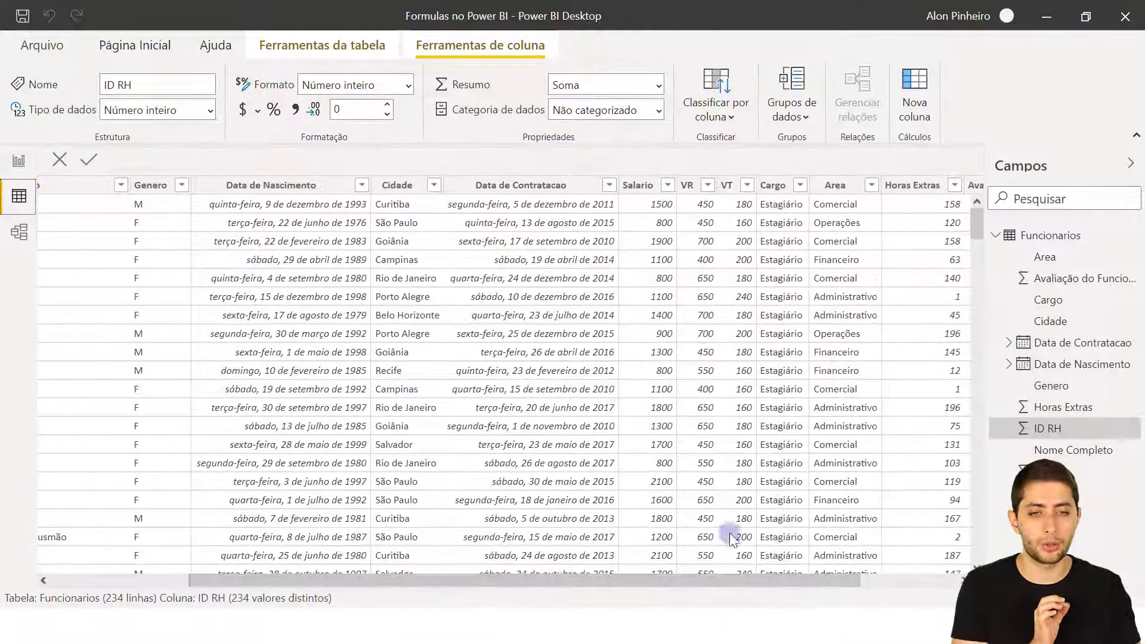
{"action": "left_click", "coordinate": [638, 186]}
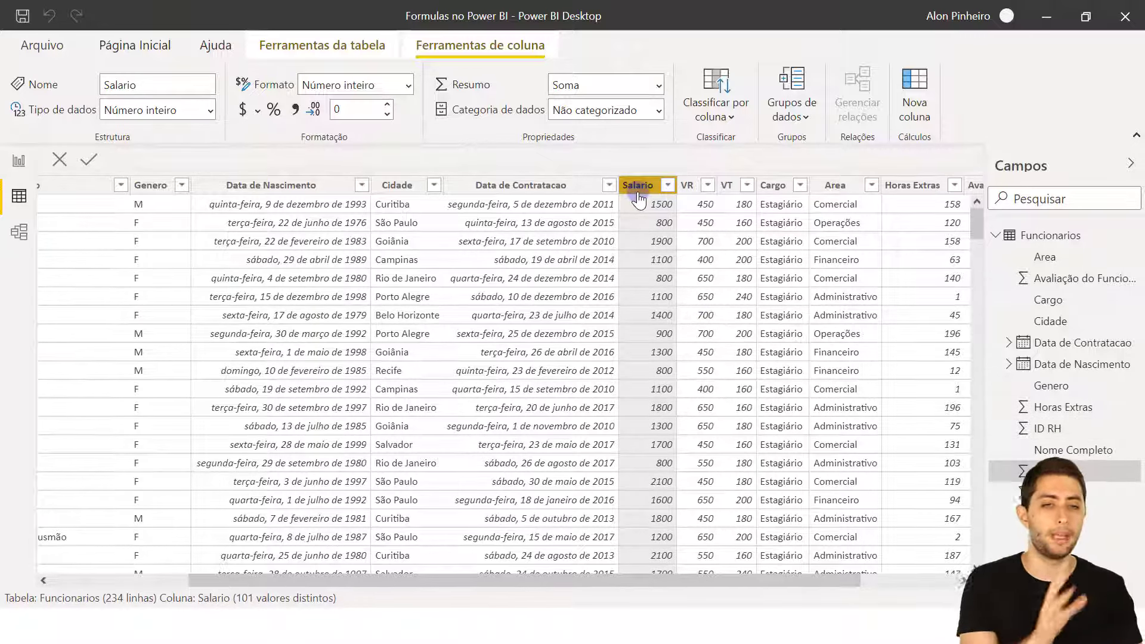
{"action": "left_click_drag", "start_coordinate": [652, 203], "coordinate": [656, 224]}
{"action": "left_click", "coordinate": [659, 241]}
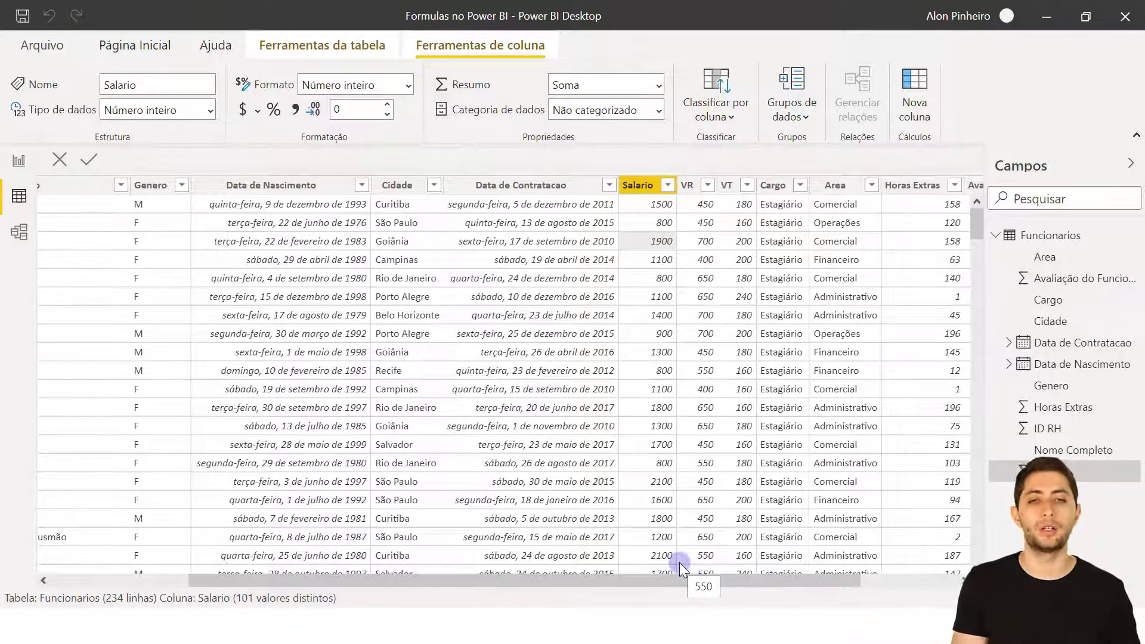
{"action": "left_click", "coordinate": [648, 190]}
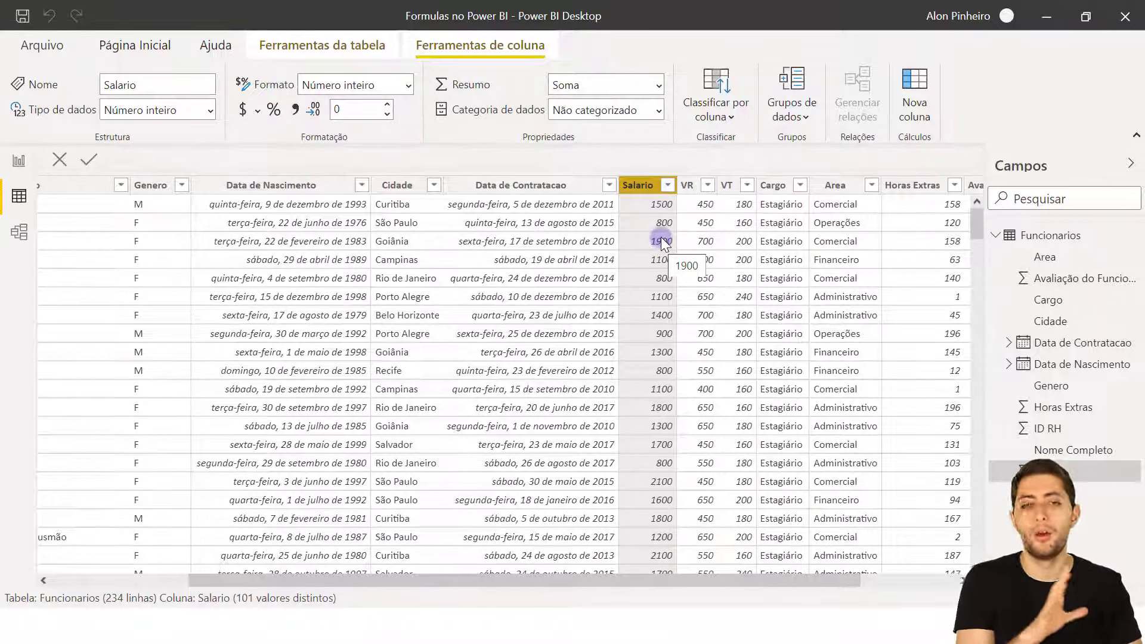
Step: Add a new calculated column to the Funcionarios table
{"action": "right_click", "coordinate": [519, 257]}
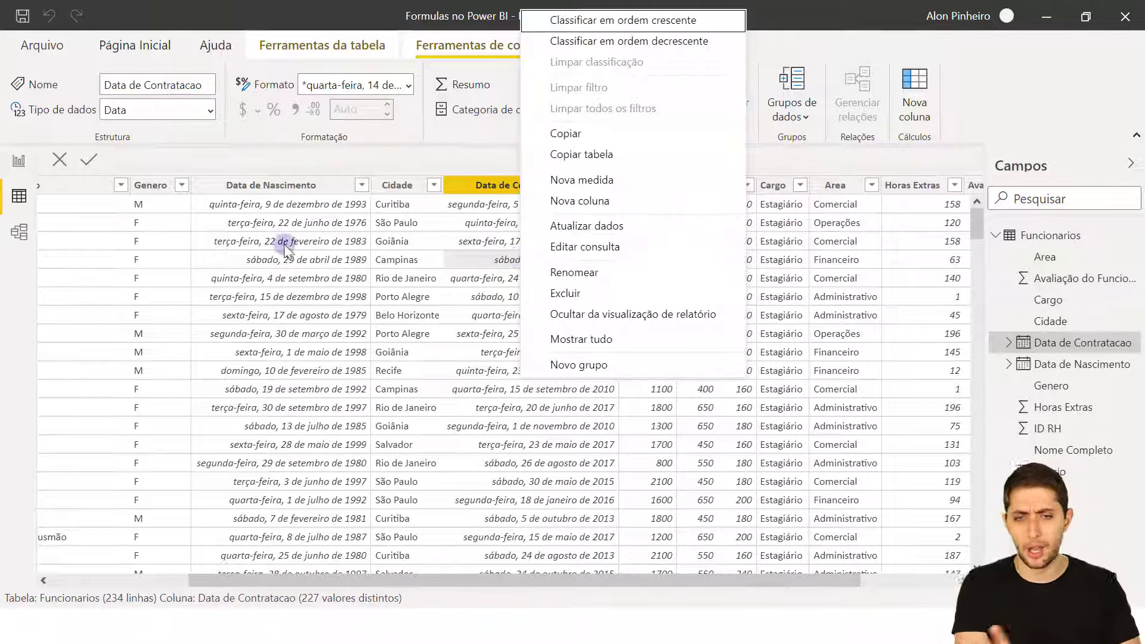
{"action": "right_click", "coordinate": [211, 242]}
{"action": "left_click", "coordinate": [826, 311]}
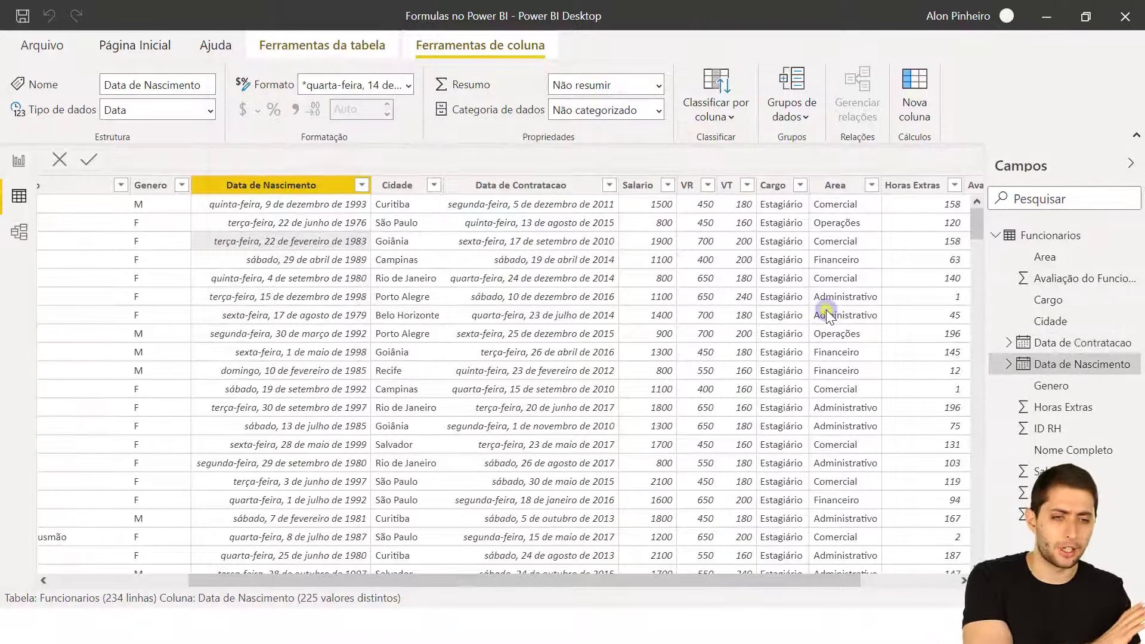
{"action": "right_click", "coordinate": [827, 311]}
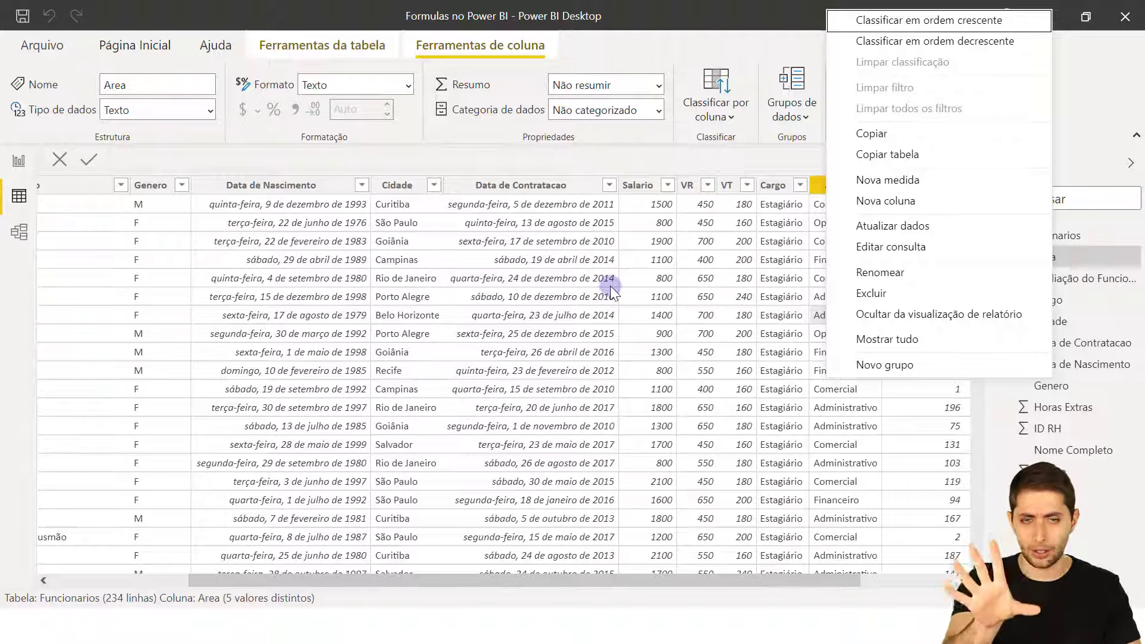
{"action": "left_click", "coordinate": [626, 291]}
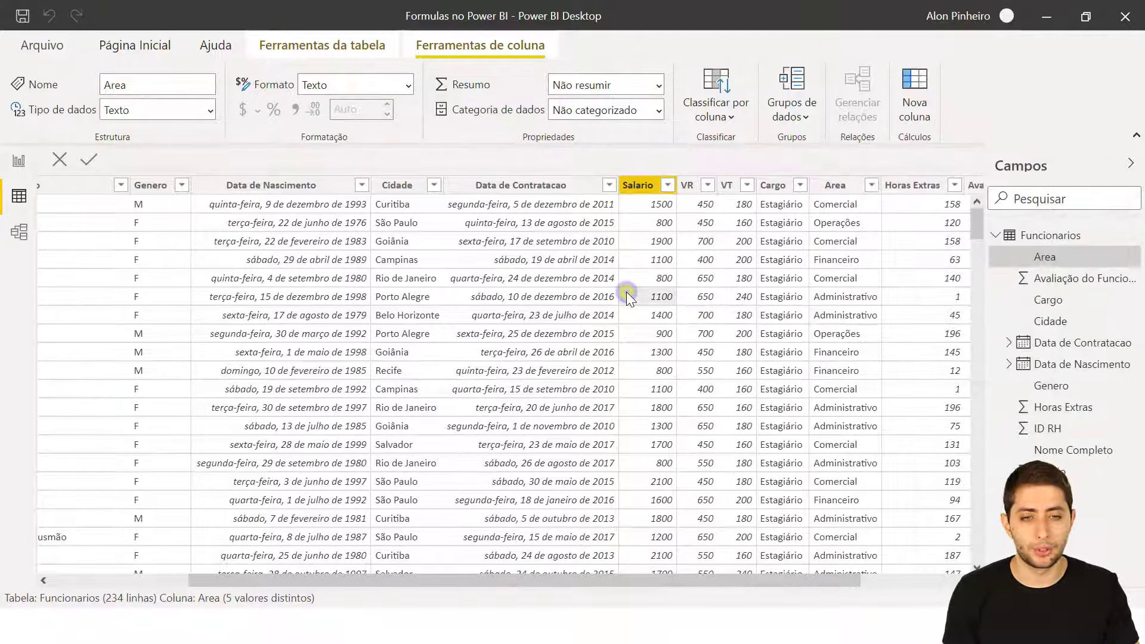
{"action": "right_click", "coordinate": [626, 292]}
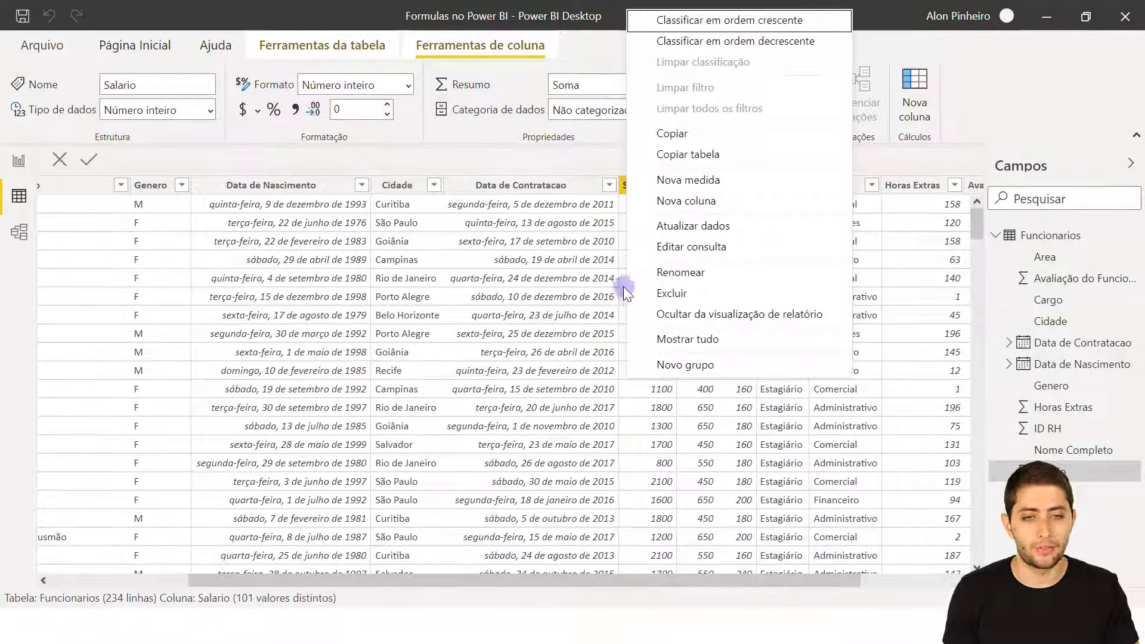
{"action": "left_click", "coordinate": [689, 203]}
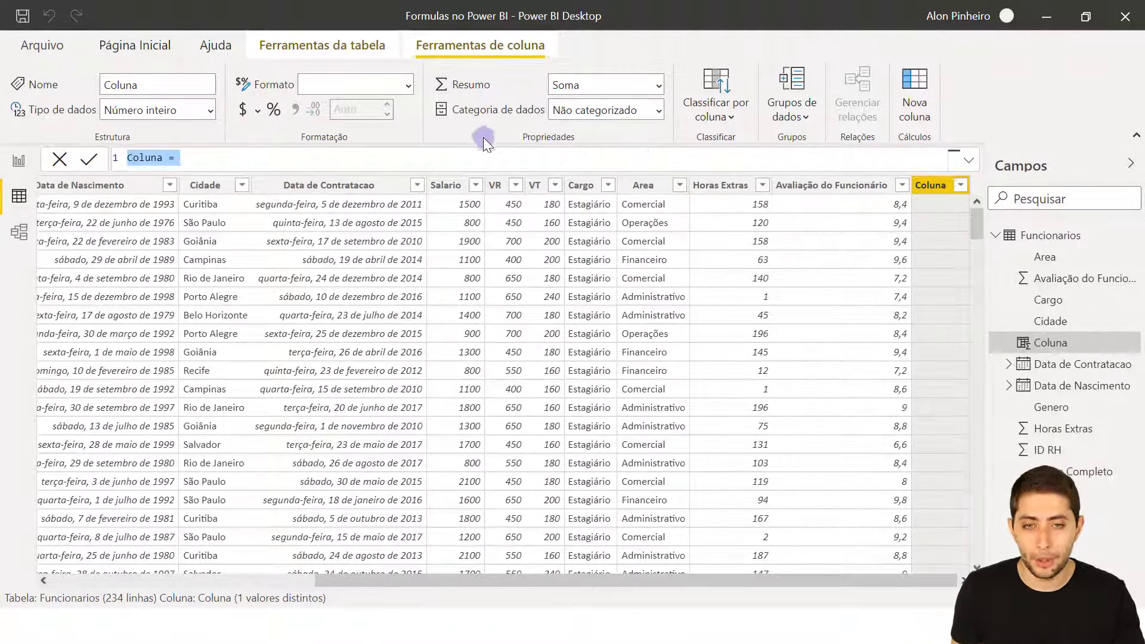
Step: Enlarge the formula text and name the new calculated column Salario com Imposto
{"action": "scroll", "coordinate": [472, 156], "scroll_direction": "up", "scroll_amount": 3, "text": "ctrl"}
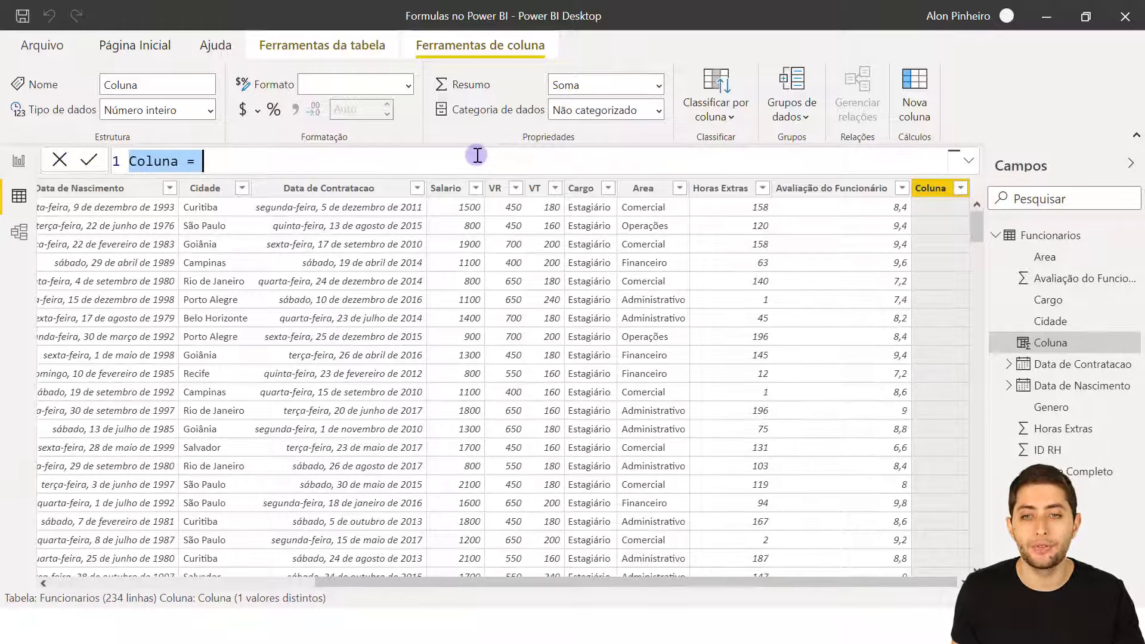
{"action": "scroll", "coordinate": [477, 155], "scroll_direction": "up", "scroll_amount": 2, "text": "ctrl"}
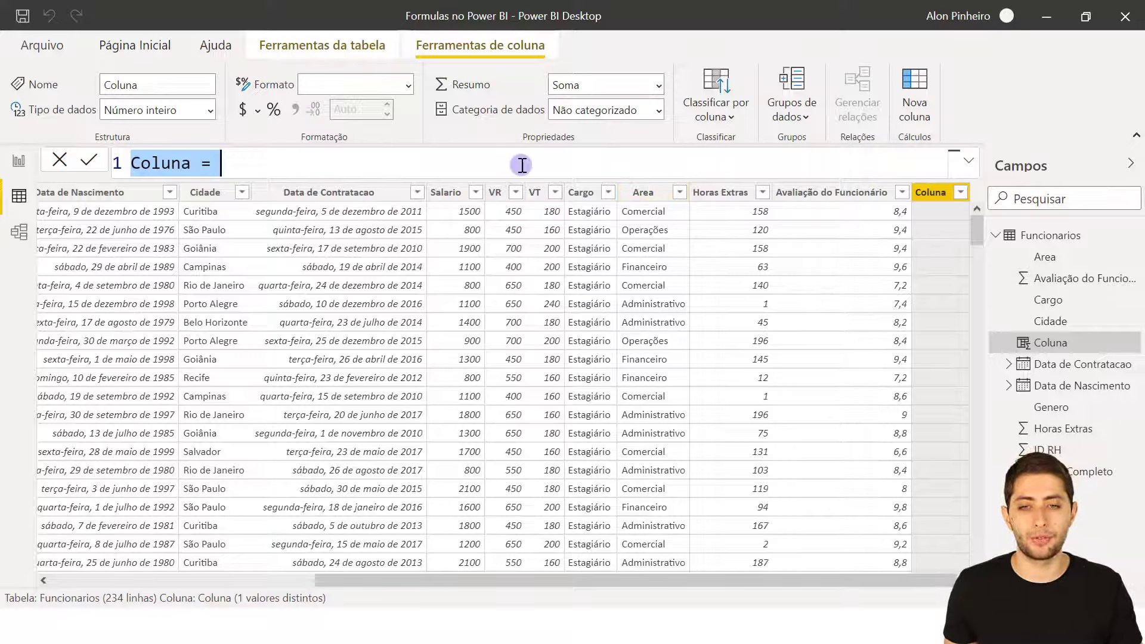
{"action": "scroll", "coordinate": [522, 165], "scroll_direction": "up", "scroll_amount": 1}
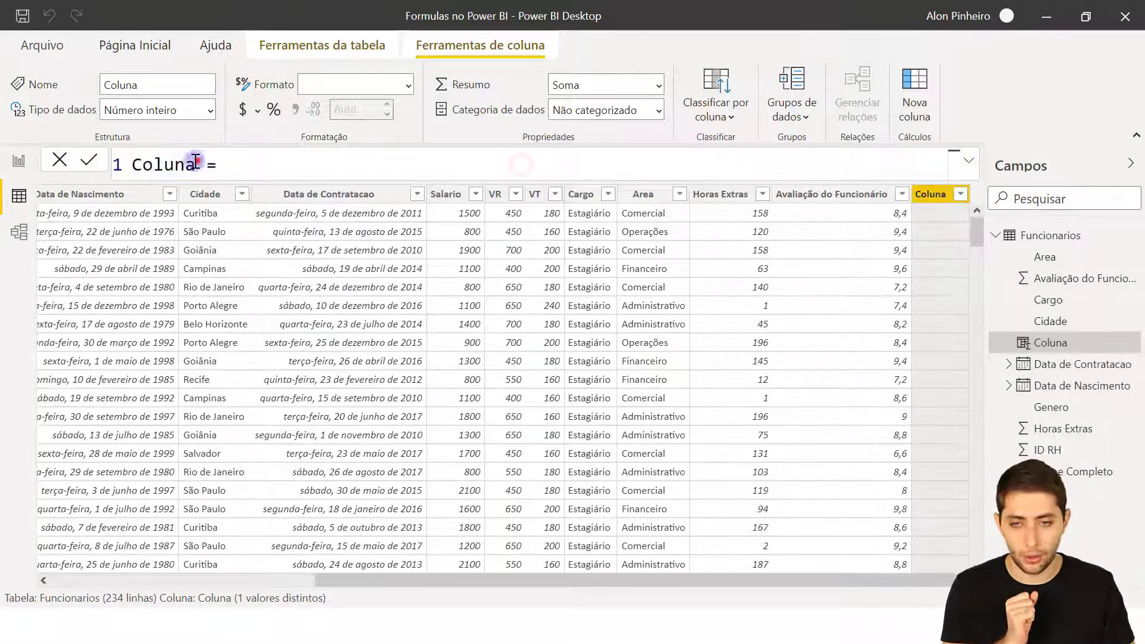
{"action": "left_click_drag", "start_coordinate": [198, 161], "coordinate": [127, 175]}
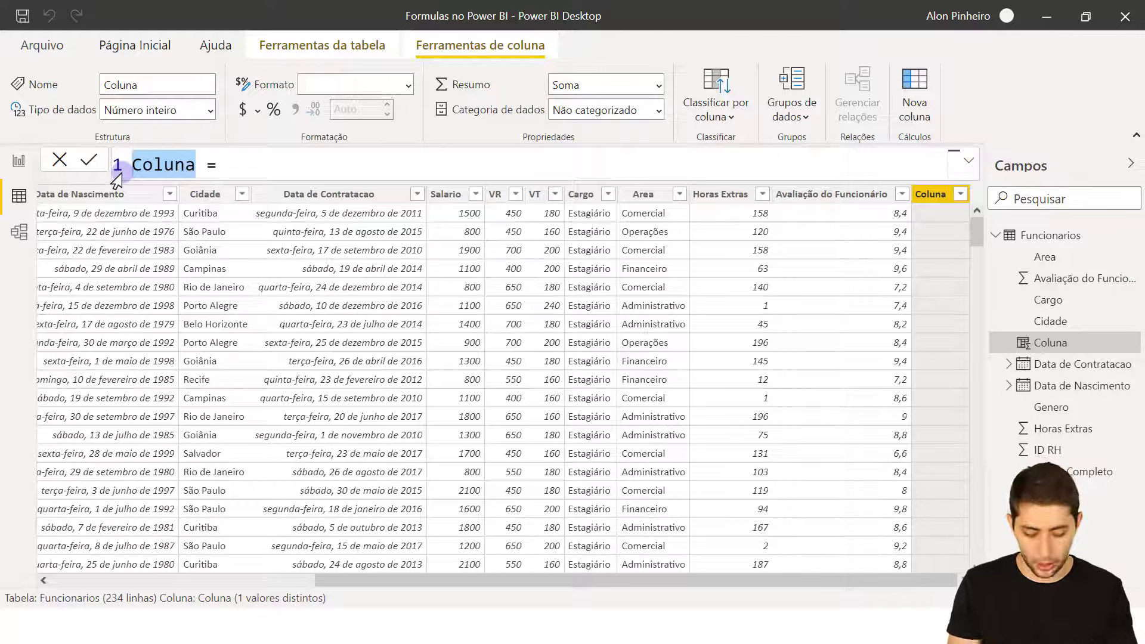
{"action": "type", "text": "Salario c"}
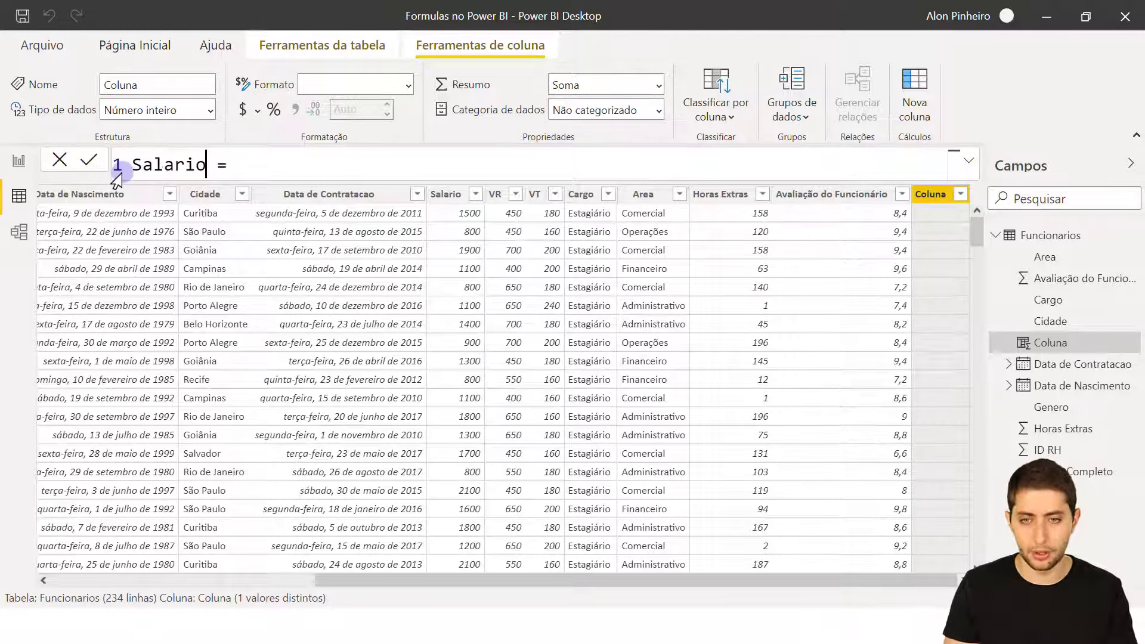
{"action": "type", "text": "om Imposto"}
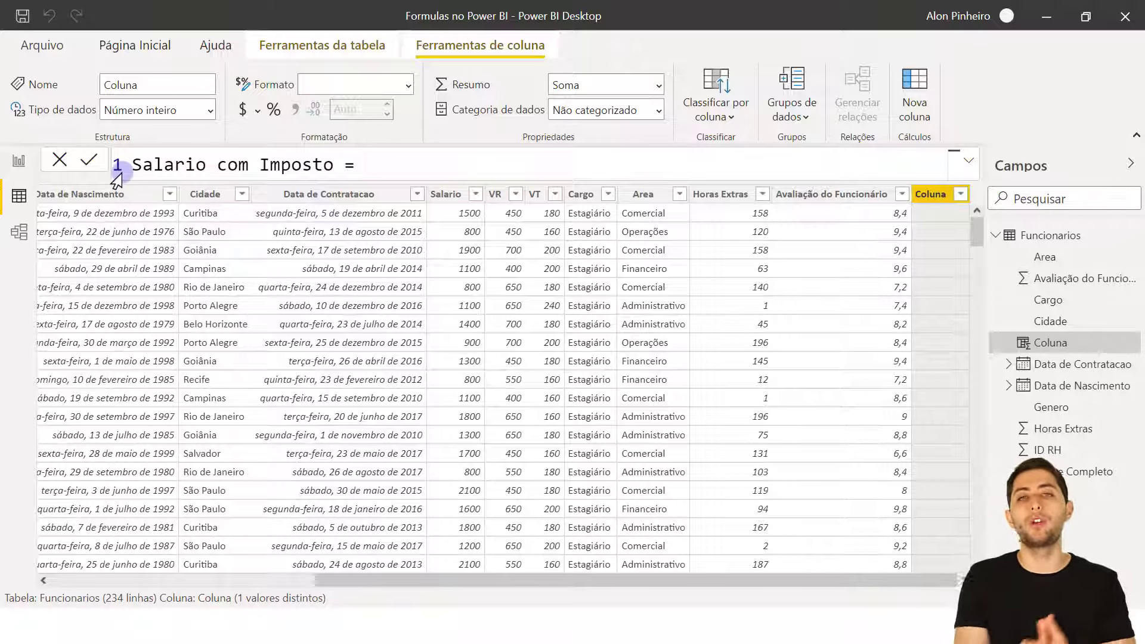
Step: Enter a reference to the Salario column, Funcionarios[Salario], as the formula of Salario com Imposto
{"action": "key", "text": "End"}
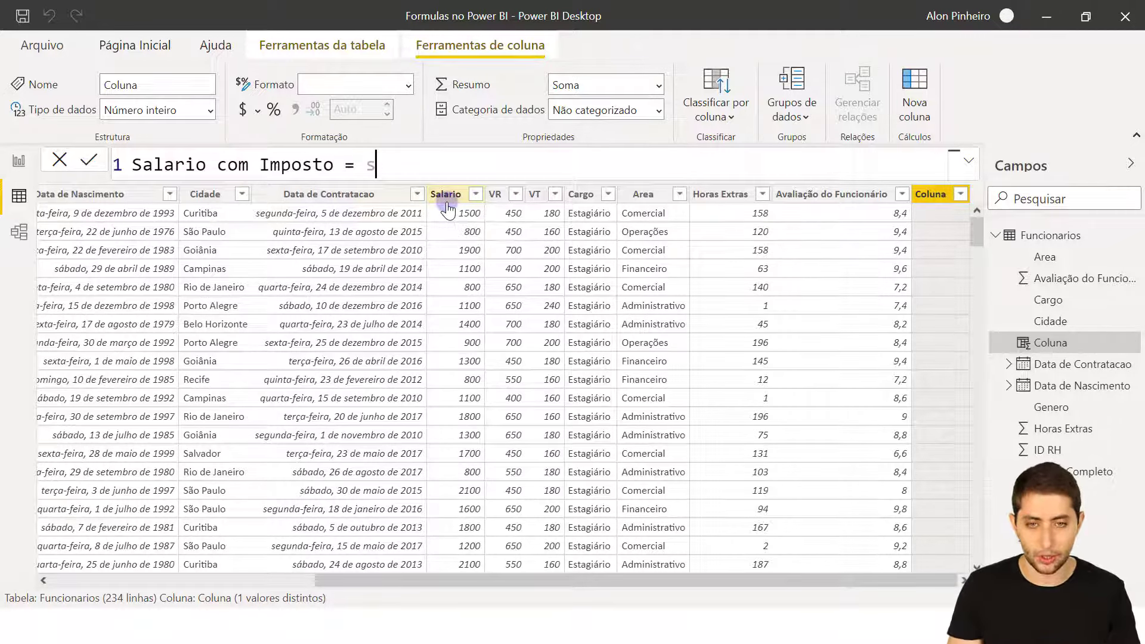
{"action": "type", "text": "salario"}
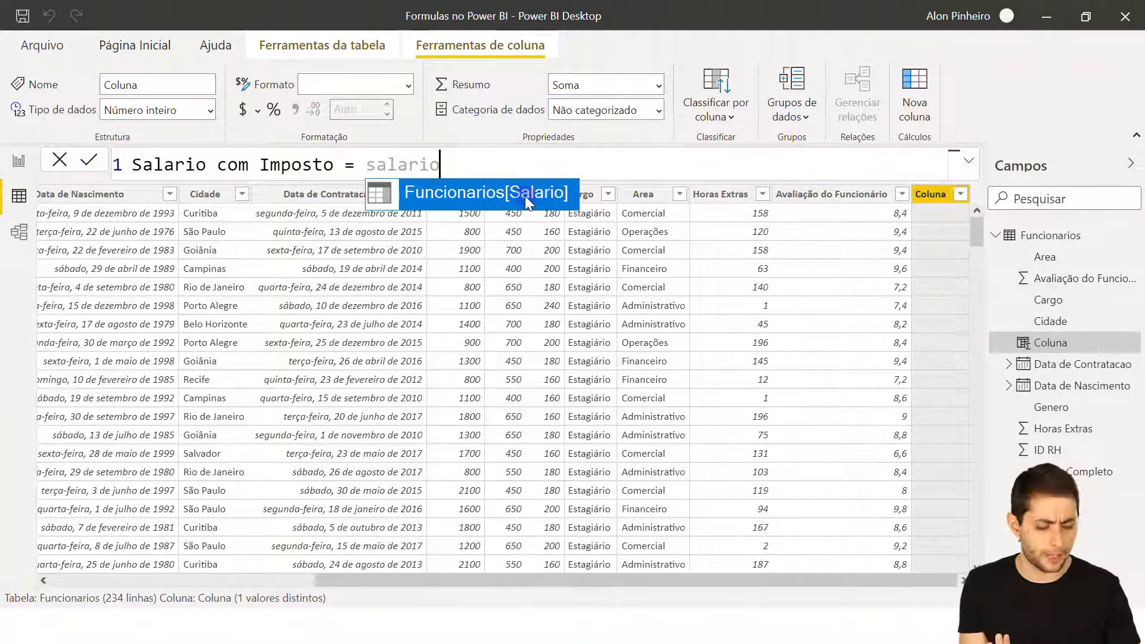
{"action": "key", "text": "BackSpace"}
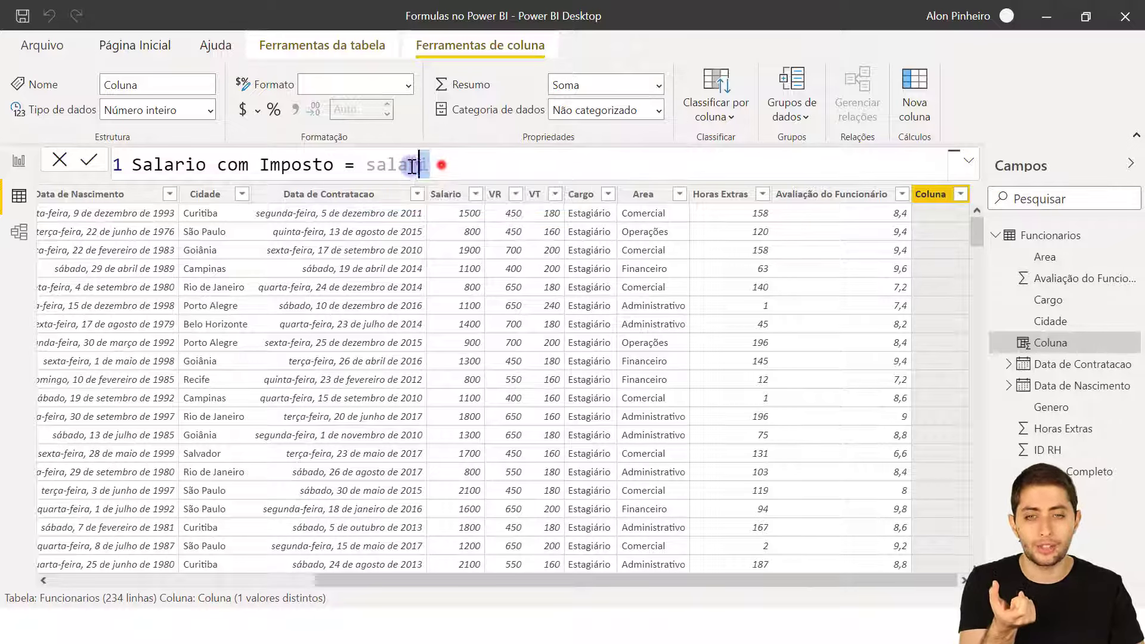
{"action": "left_click_drag", "start_coordinate": [430, 164], "coordinate": [376, 164]}
{"action": "key", "text": "Right"}
{"action": "key", "text": "BackSpace"}
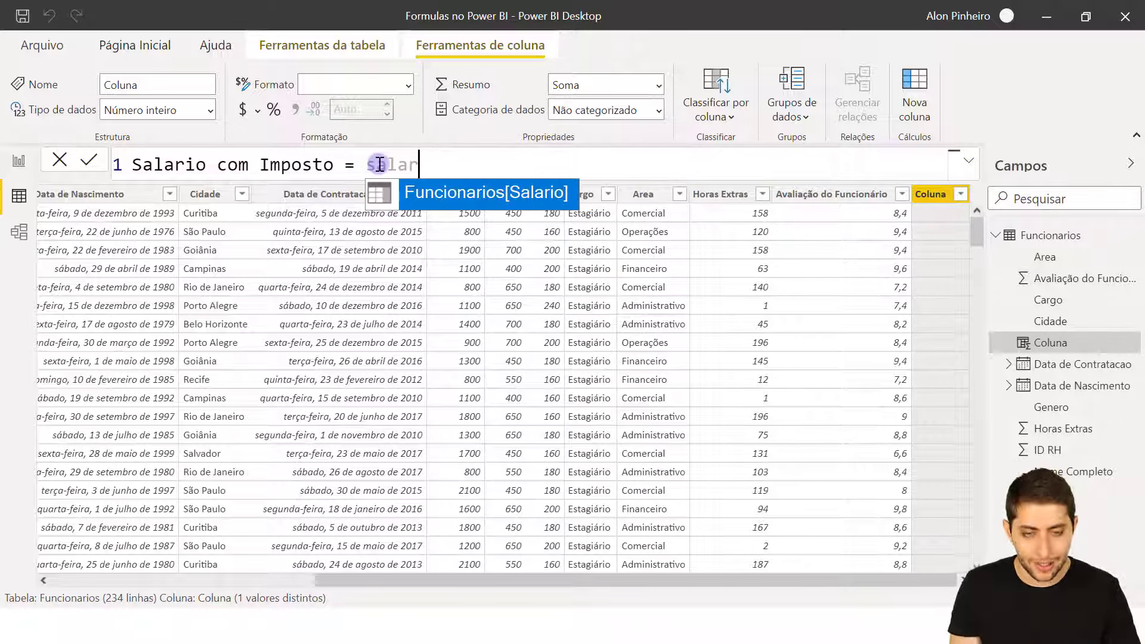
{"action": "type", "text": "i"}
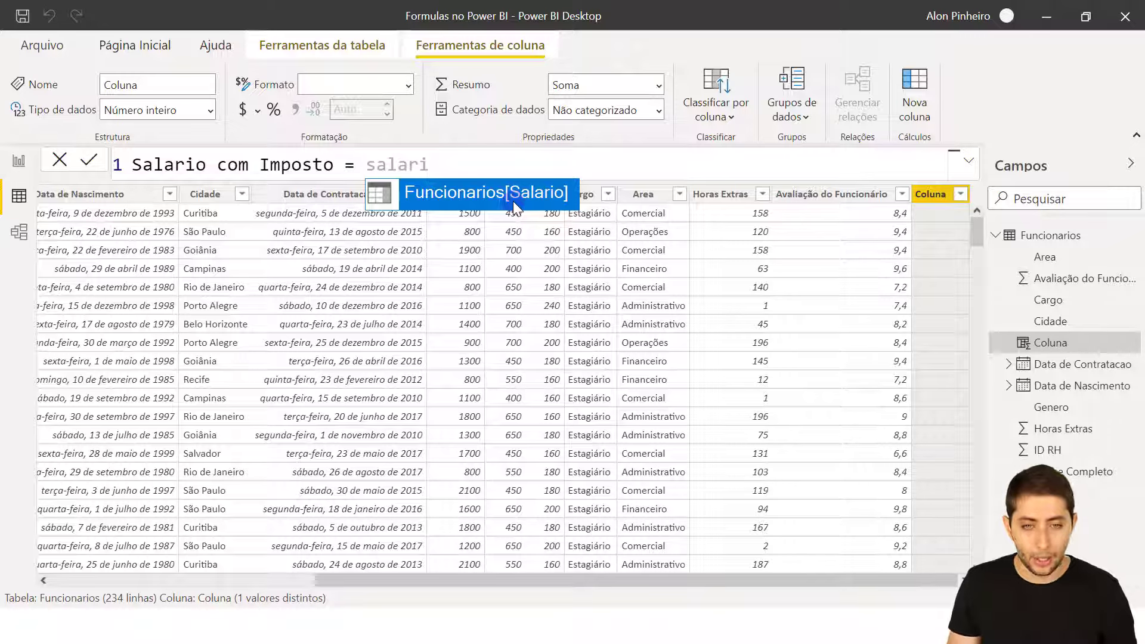
{"action": "key", "text": "BackSpace"}
{"action": "key", "text": "BackSpace"}
{"action": "key", "text": "BackSpace"}
{"action": "type", "text": "ario"}
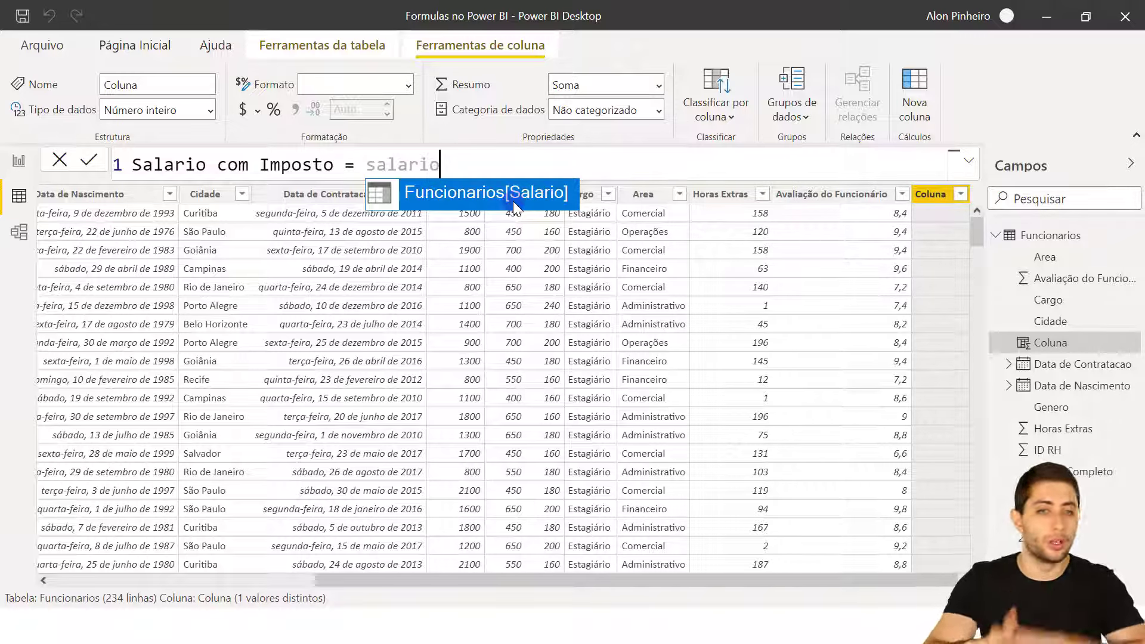
{"action": "key", "text": "BackSpace"}
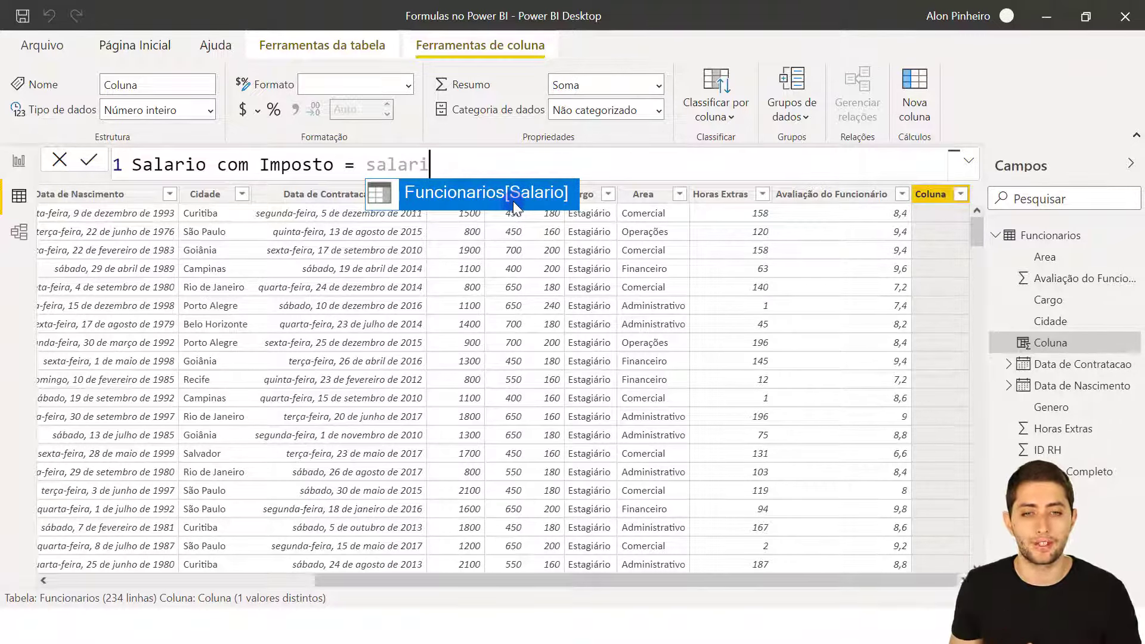
{"action": "left_click", "coordinate": [472, 191]}
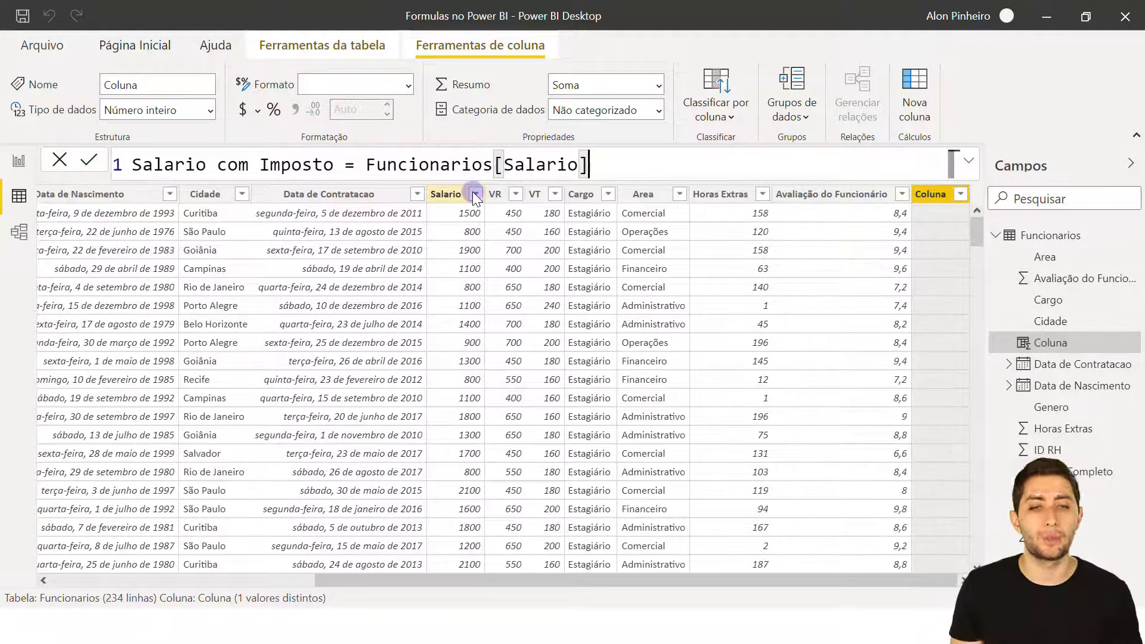
Step: Clear the formula of Salario com Imposto and re-enter the Funcionarios[Salario] reference by searching its suggestions for sala
{"action": "key", "text": "ctrl+shift+Left"}
{"action": "key", "text": "ctrl+shift+Left"}
{"action": "key", "text": "ctrl+shift+Left"}
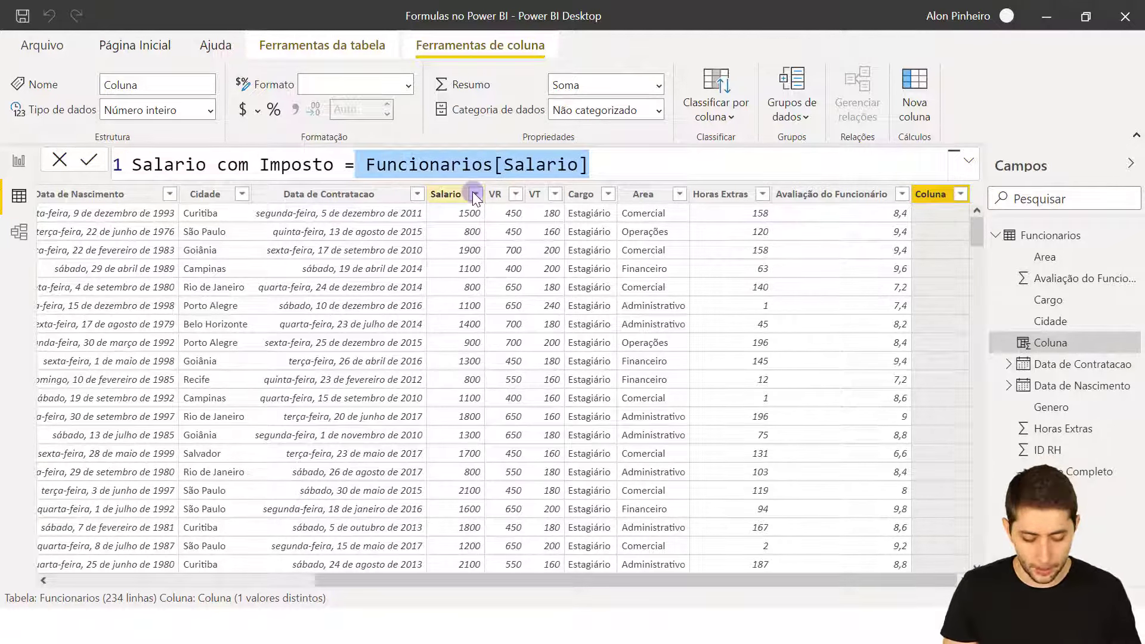
{"action": "type", "text": "sala"}
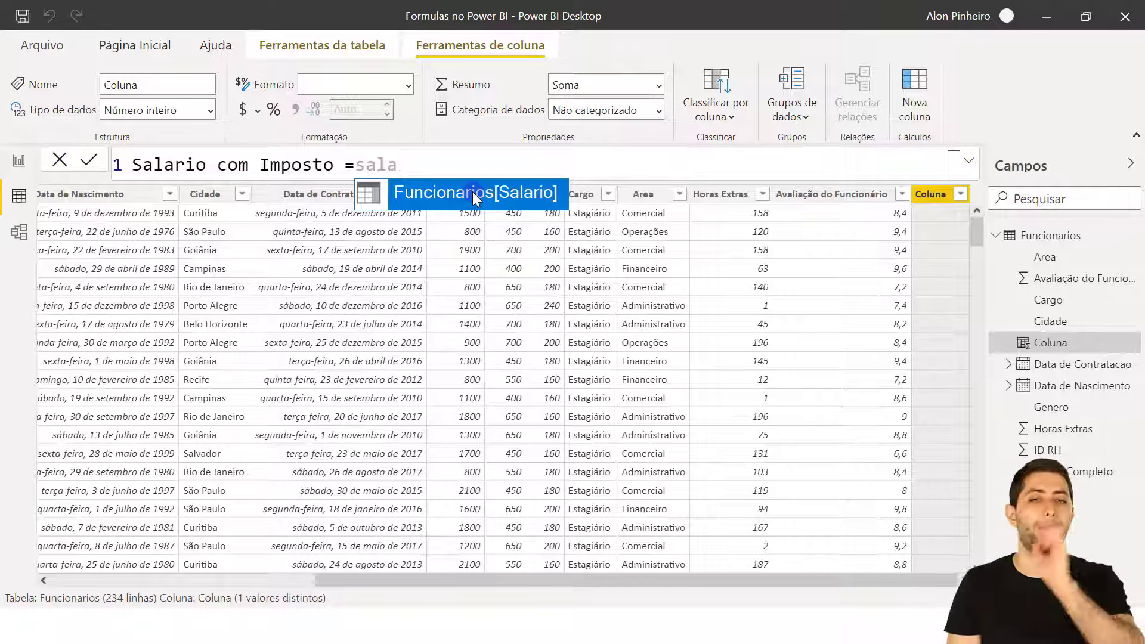
{"action": "left_click", "coordinate": [472, 191]}
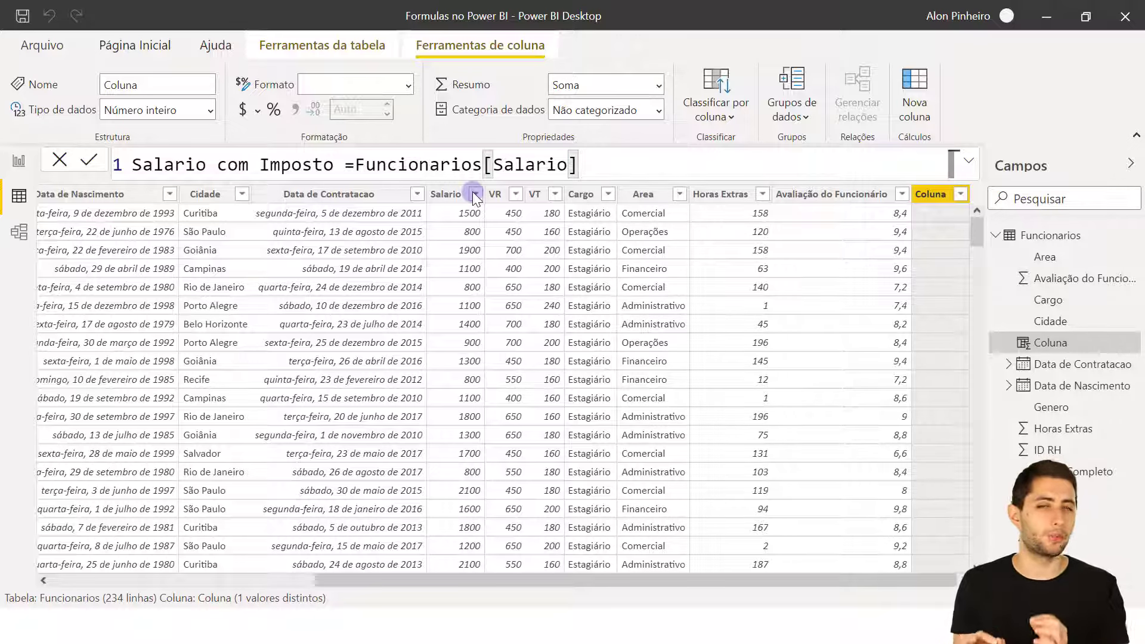
Step: Multiply the Salario reference by 1.5 in the formula, and try a comma as the decimal separator instead
{"action": "type", "text": "*"}
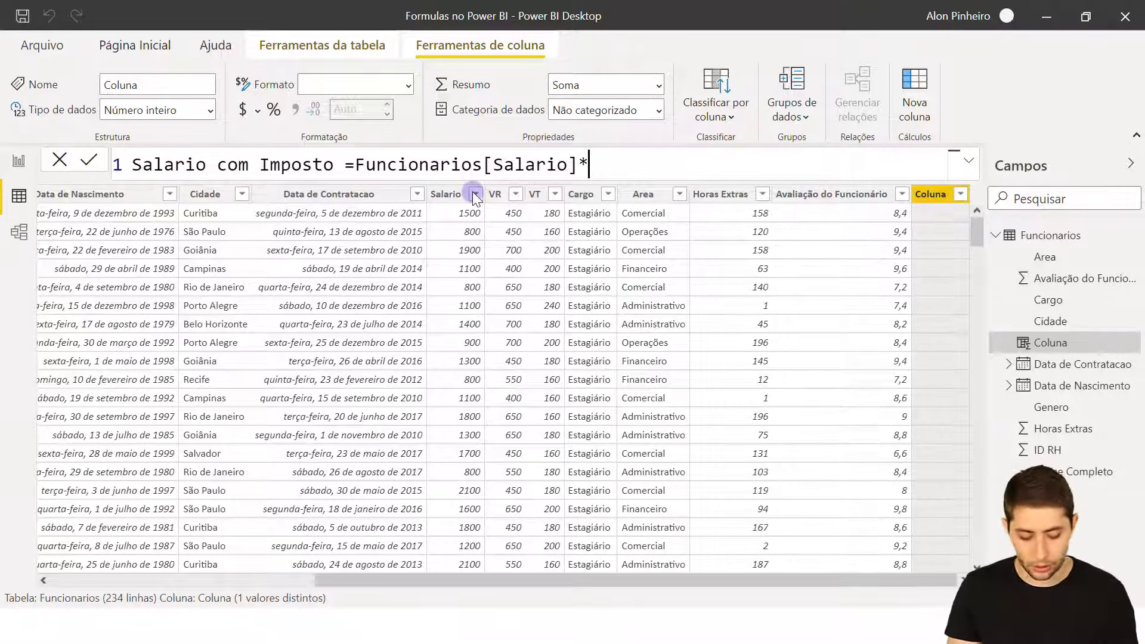
{"action": "type", "text": "1.5"}
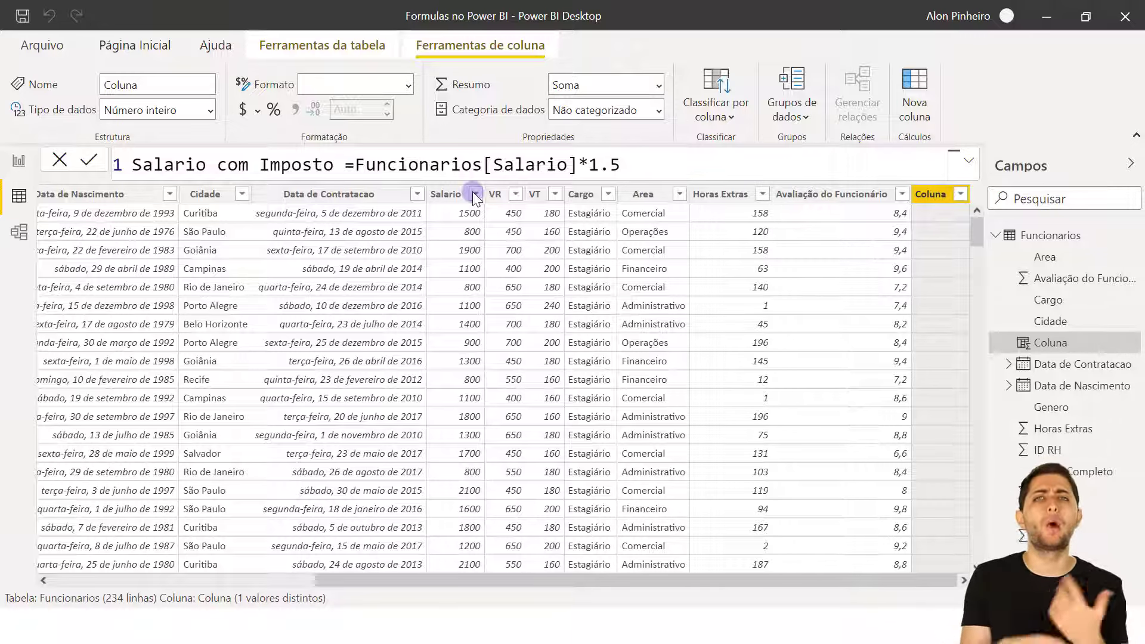
{"action": "key", "text": "Left"}
{"action": "key", "text": "shift+Left"}
{"action": "type", "text": ","}
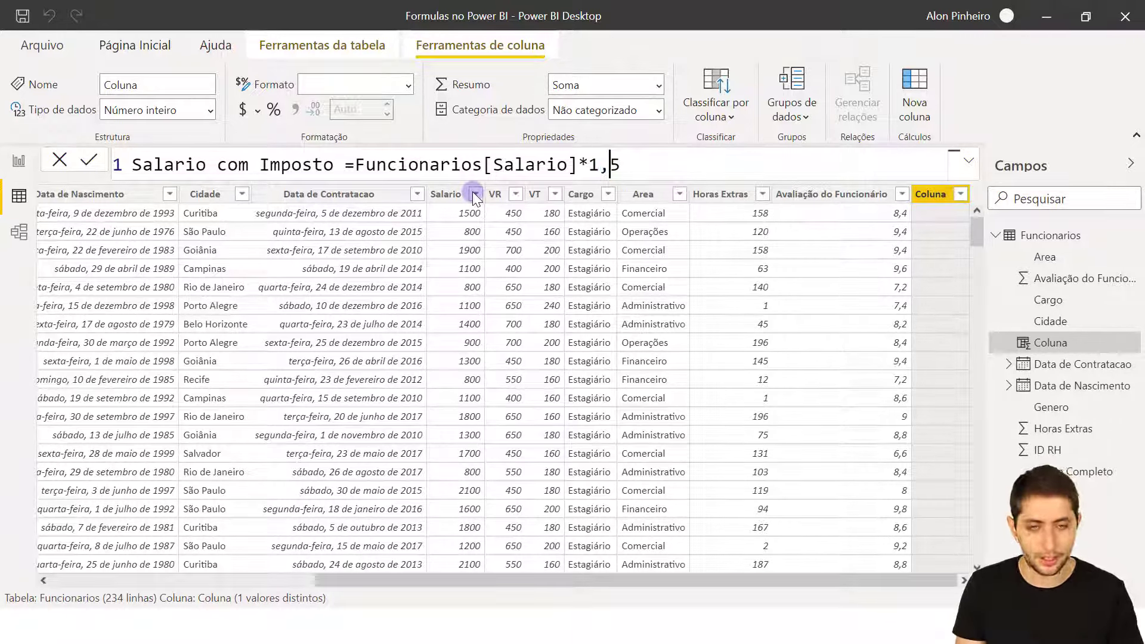
{"action": "key", "text": "shift+Left"}
{"action": "key", "text": "Left"}
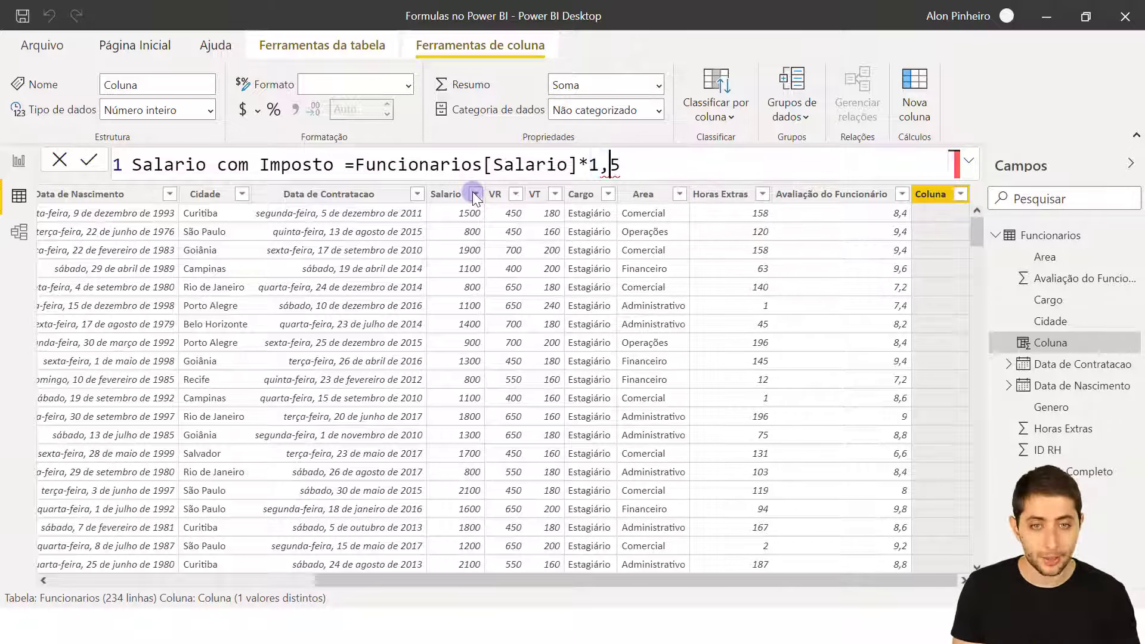
Step: Restore the point as decimal separator in the multiplier 1.5 and commit the Salario com Imposto formula
{"action": "key", "text": "Delete"}
{"action": "type", "text": "."}
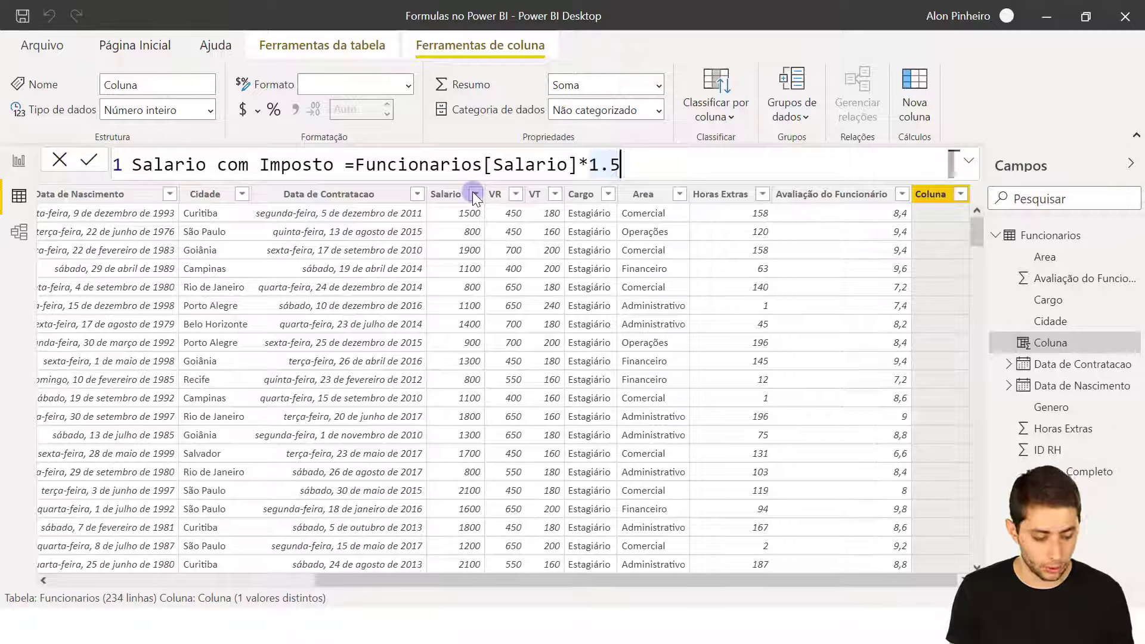
{"action": "key", "text": "Return"}
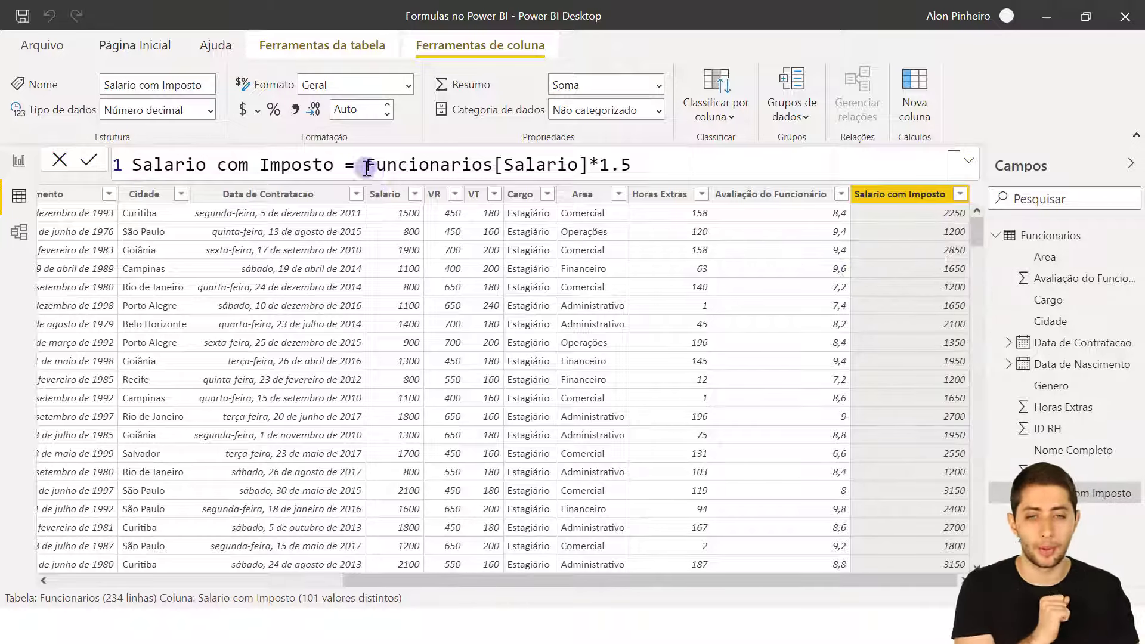
Step: Compare the Salario values with the calculated Salario com Imposto values in several rows throughout the Funcionarios table
{"action": "left_click", "coordinate": [414, 217]}
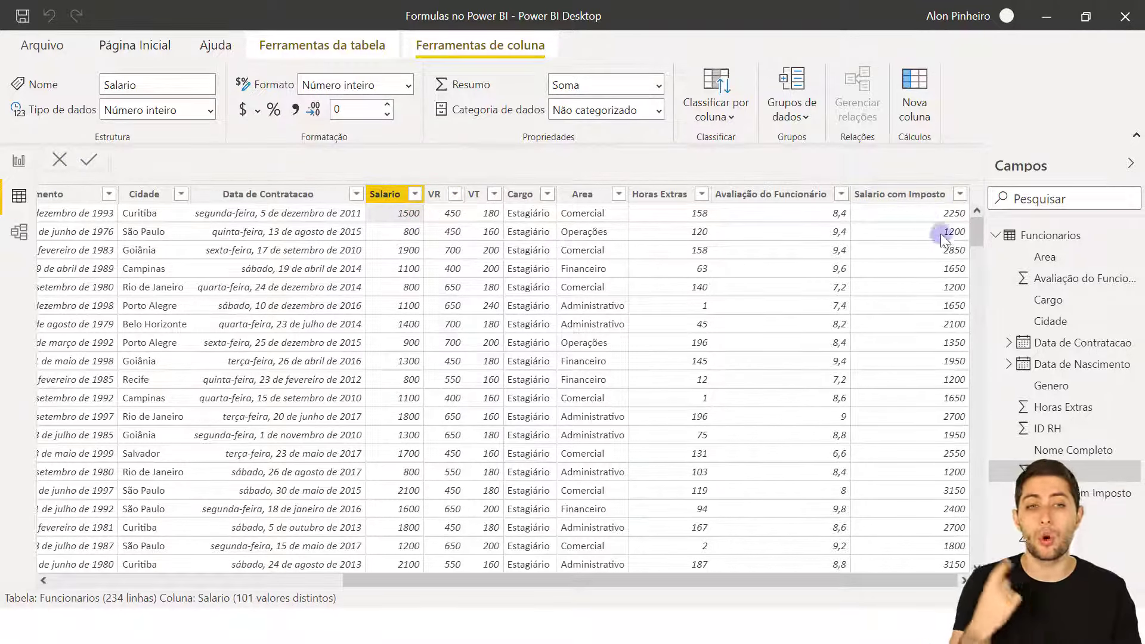
{"action": "left_click", "coordinate": [933, 213]}
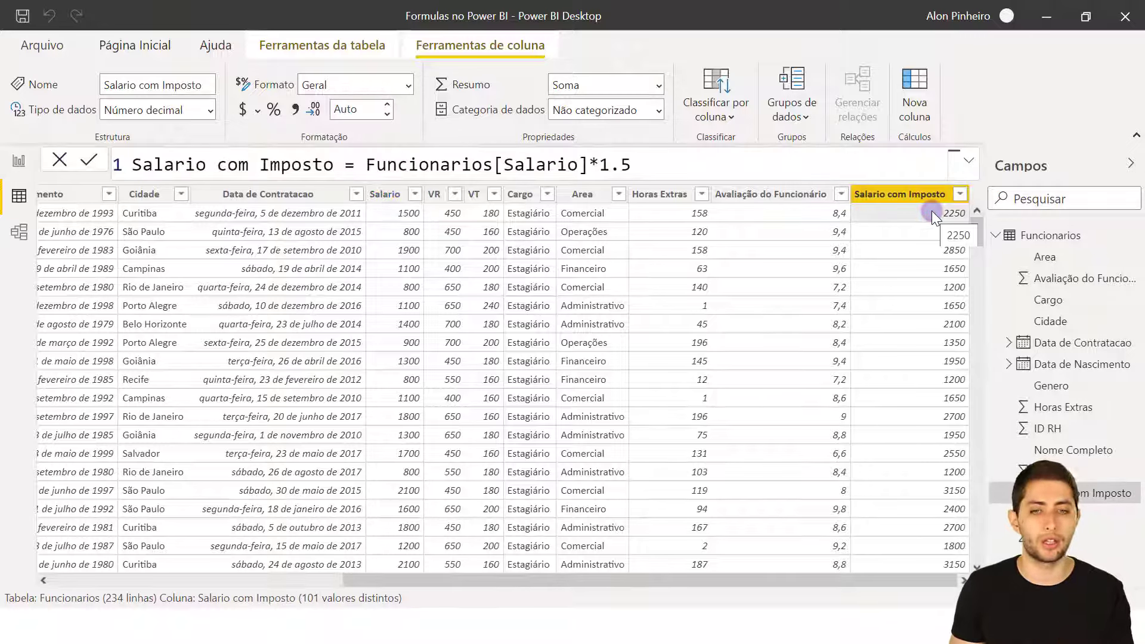
{"action": "left_click", "coordinate": [395, 226]}
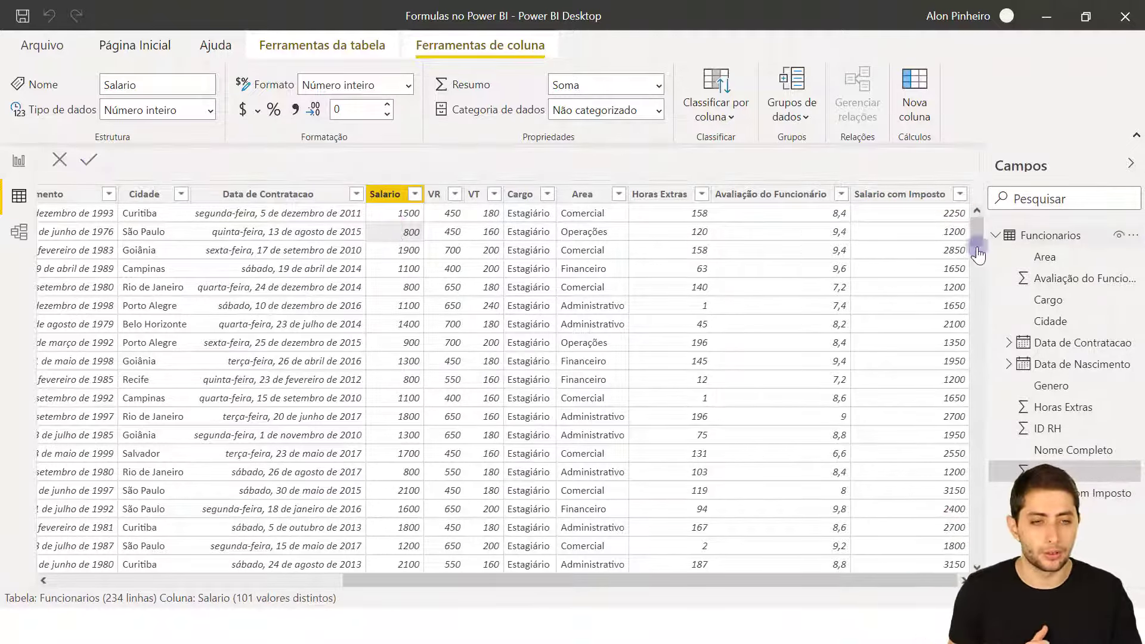
{"action": "left_click", "coordinate": [931, 230]}
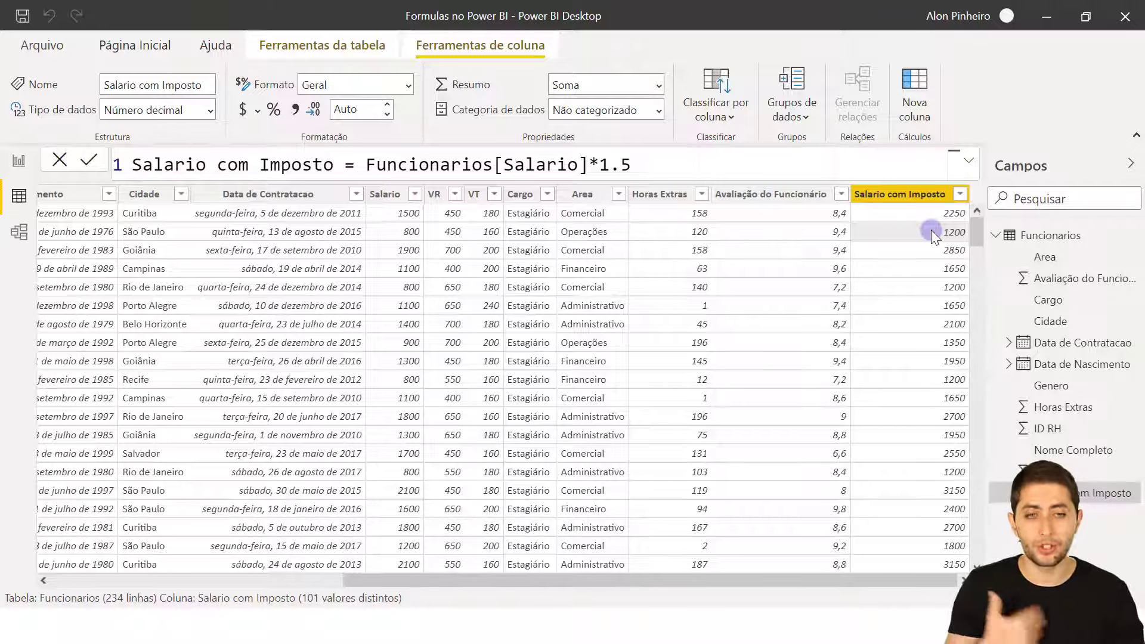
{"action": "left_click", "coordinate": [927, 193]}
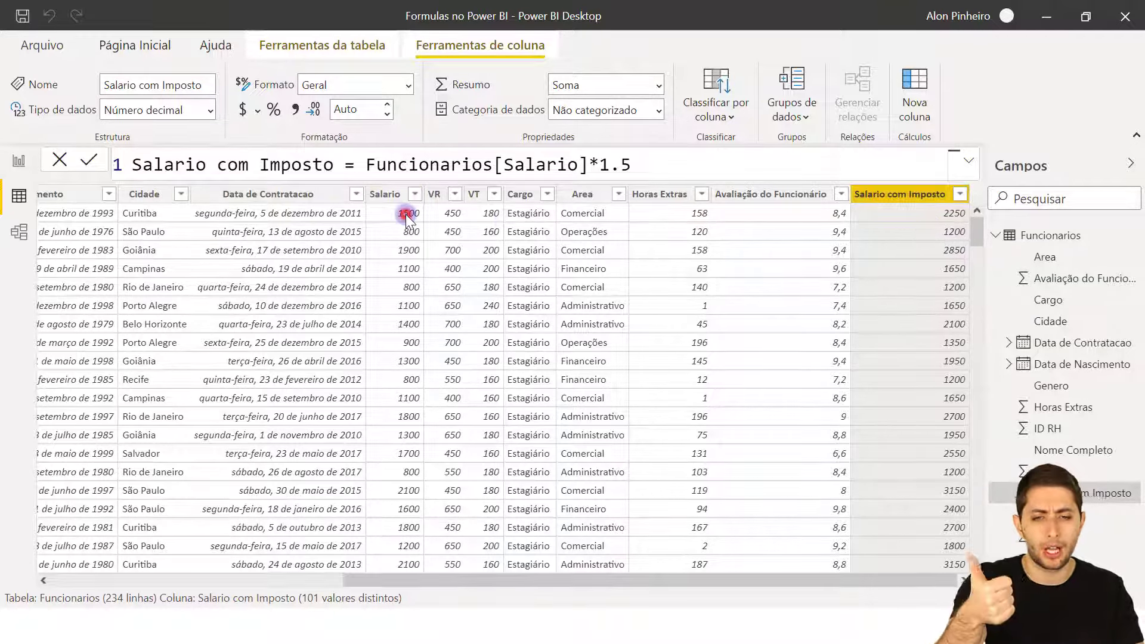
{"action": "left_click", "coordinate": [411, 231]}
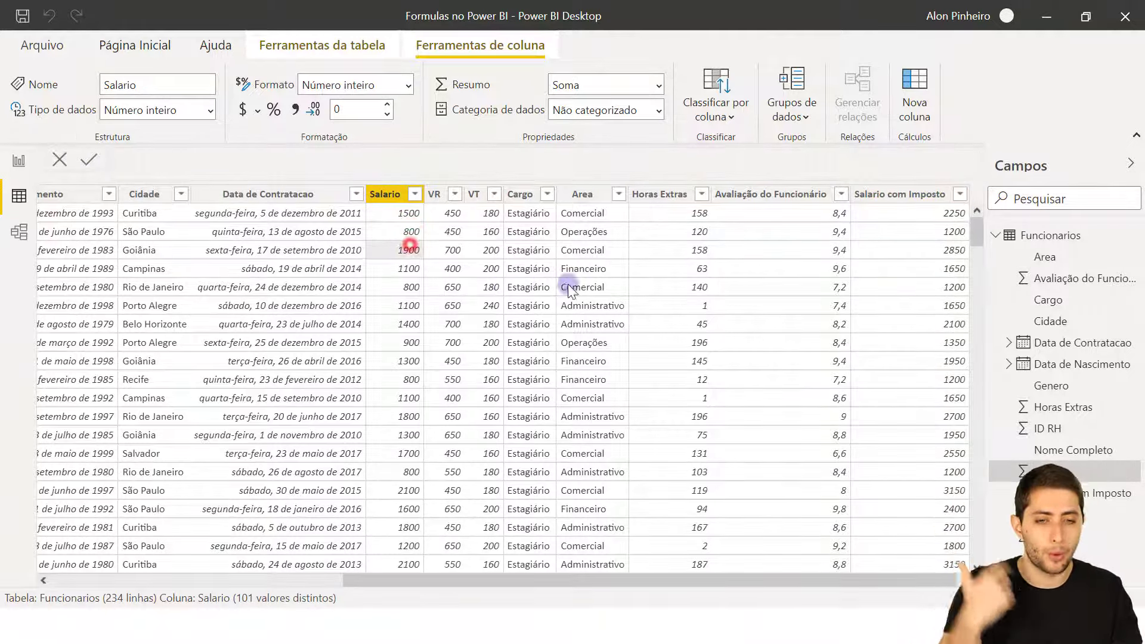
{"action": "scroll", "coordinate": [585, 289], "scroll_direction": "down", "scroll_amount": 20}
{"action": "scroll", "coordinate": [587, 297], "scroll_direction": "down", "scroll_amount": 15}
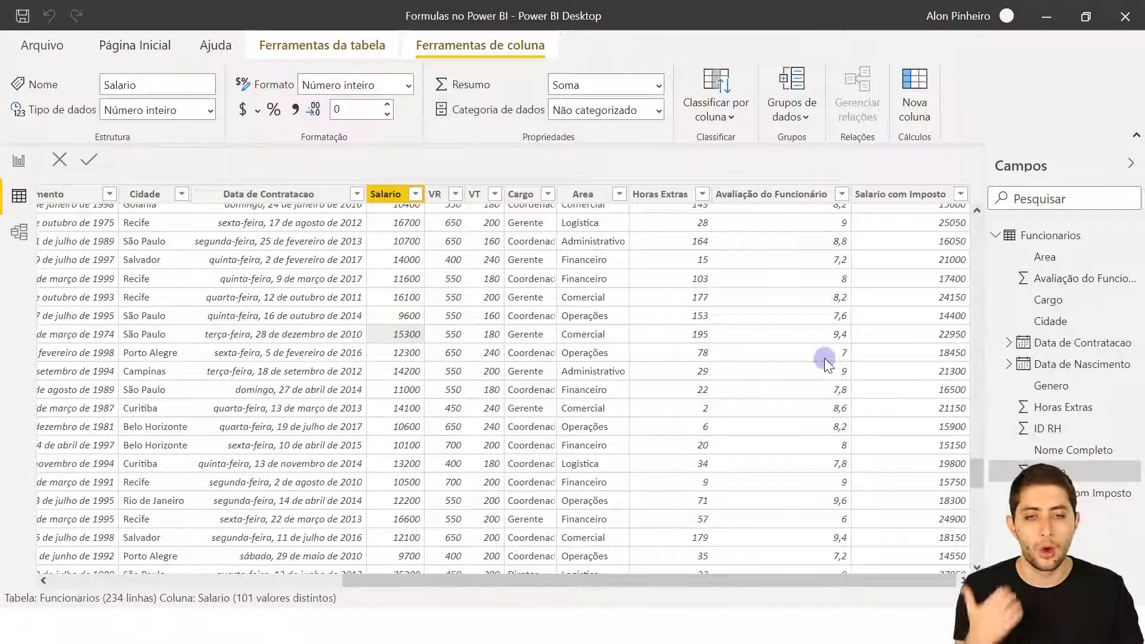
{"action": "left_click", "coordinate": [943, 334]}
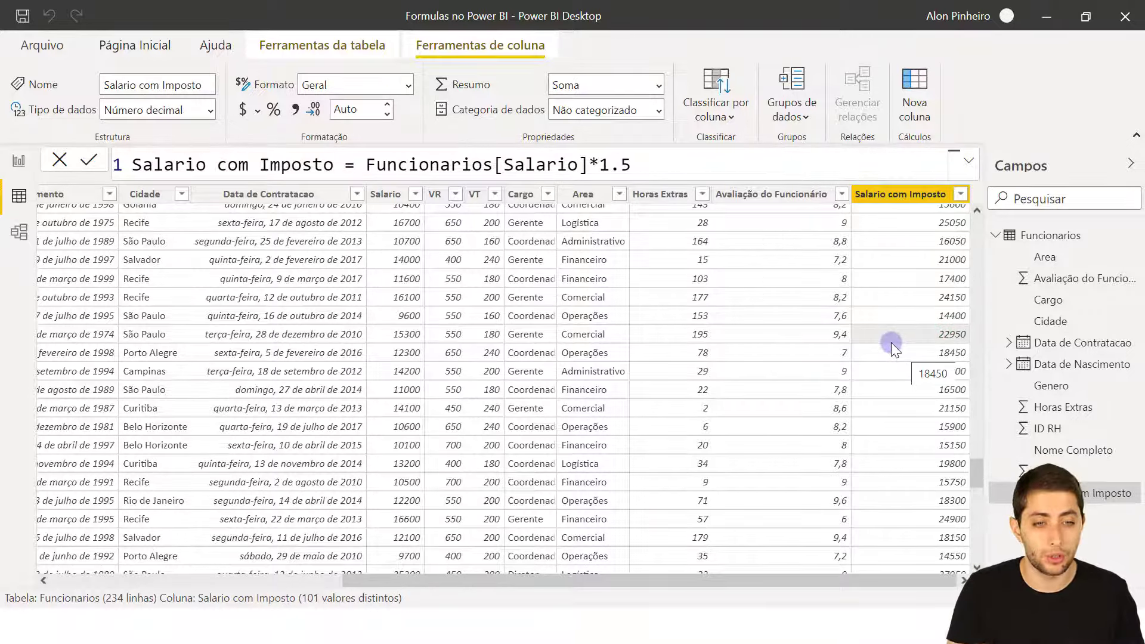
{"action": "scroll", "coordinate": [889, 342], "scroll_direction": "down", "scroll_amount": 10}
{"action": "scroll", "coordinate": [891, 334], "scroll_direction": "up", "scroll_amount": 15}
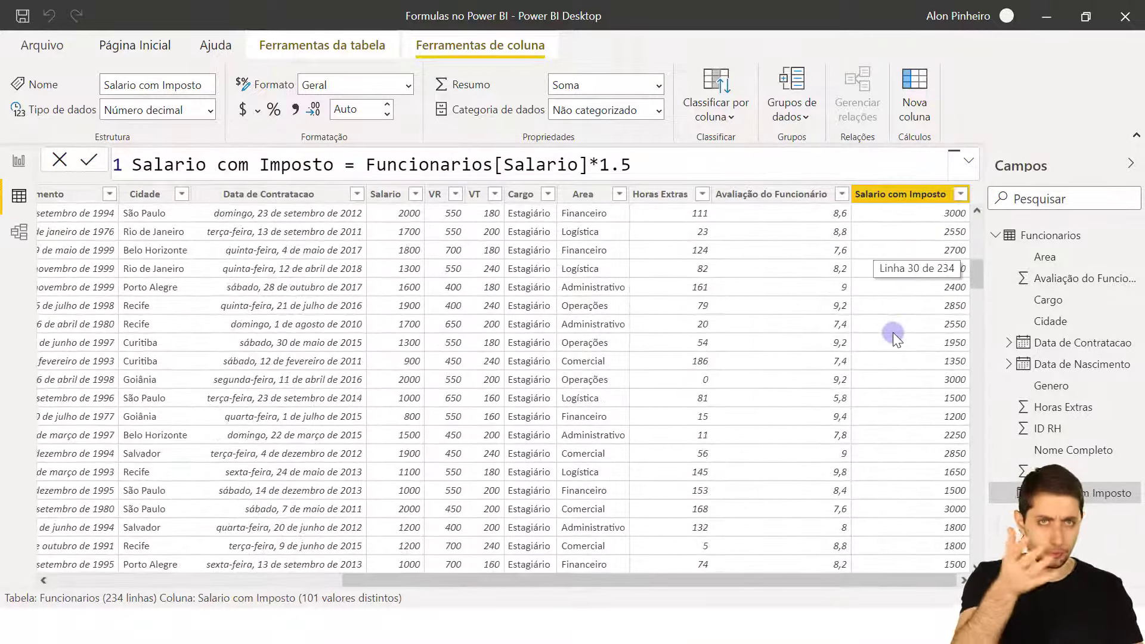
{"action": "scroll", "coordinate": [900, 327], "scroll_direction": "up", "scroll_amount": 10}
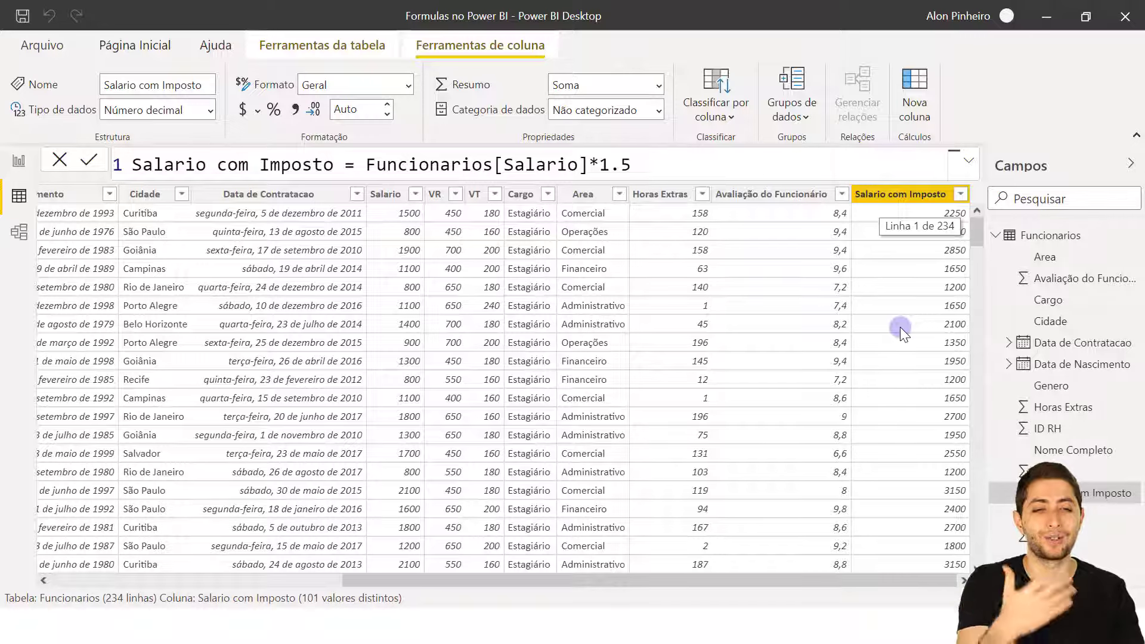
{"action": "left_click", "coordinate": [893, 206]}
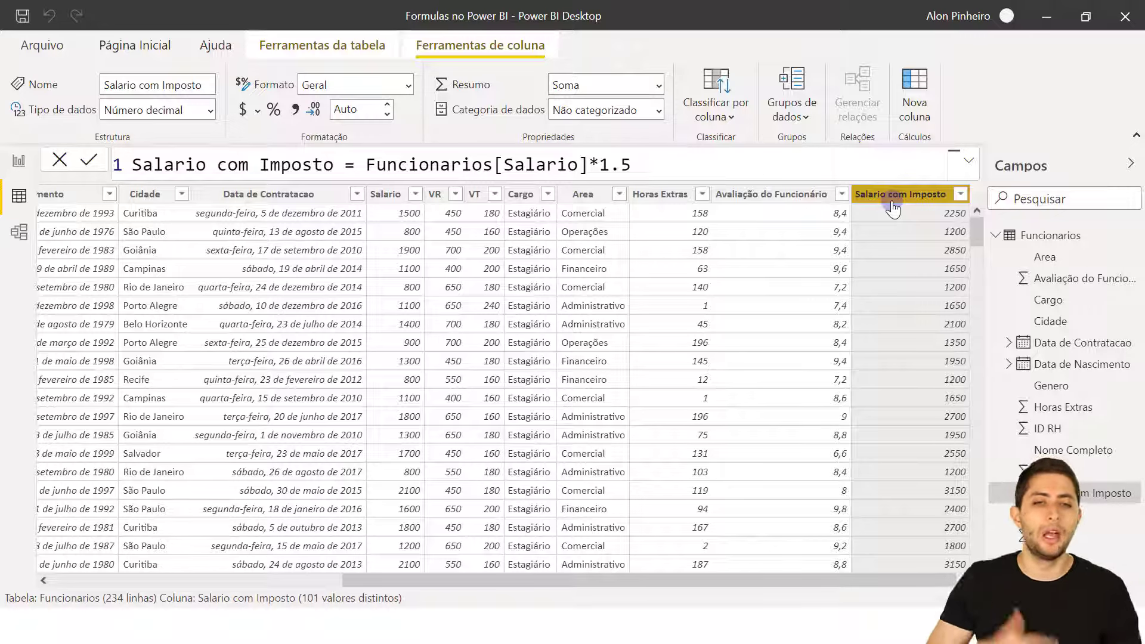
Step: Examine the VR and VT columns alongside Salario com Imposto as components of each employee's total cost
{"action": "left_click", "coordinate": [524, 216]}
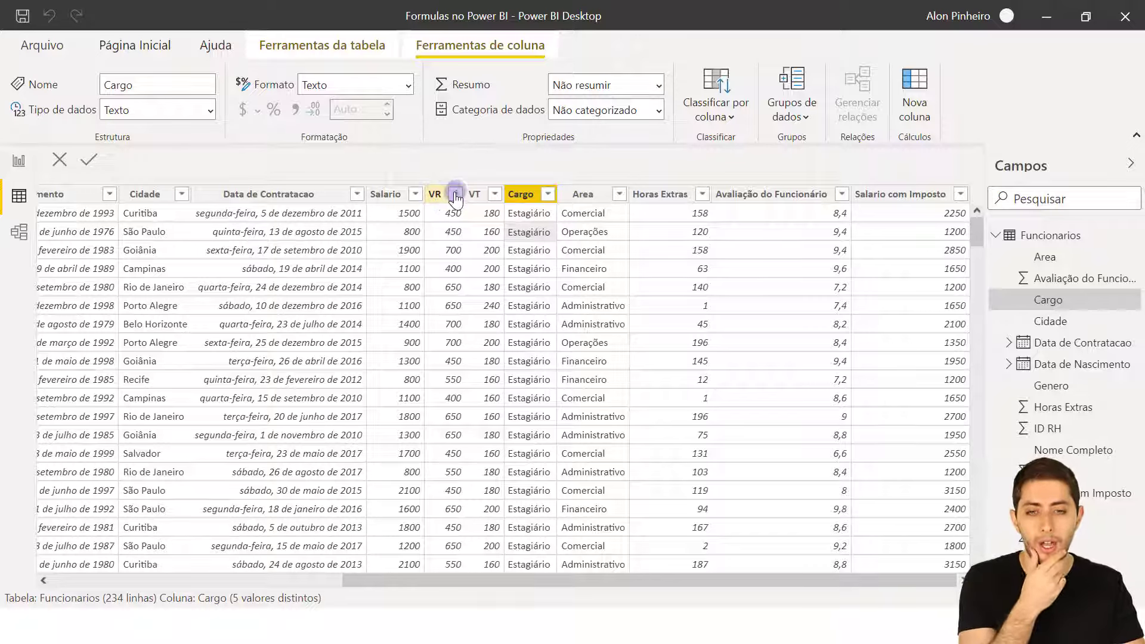
{"action": "left_click", "coordinate": [435, 196]}
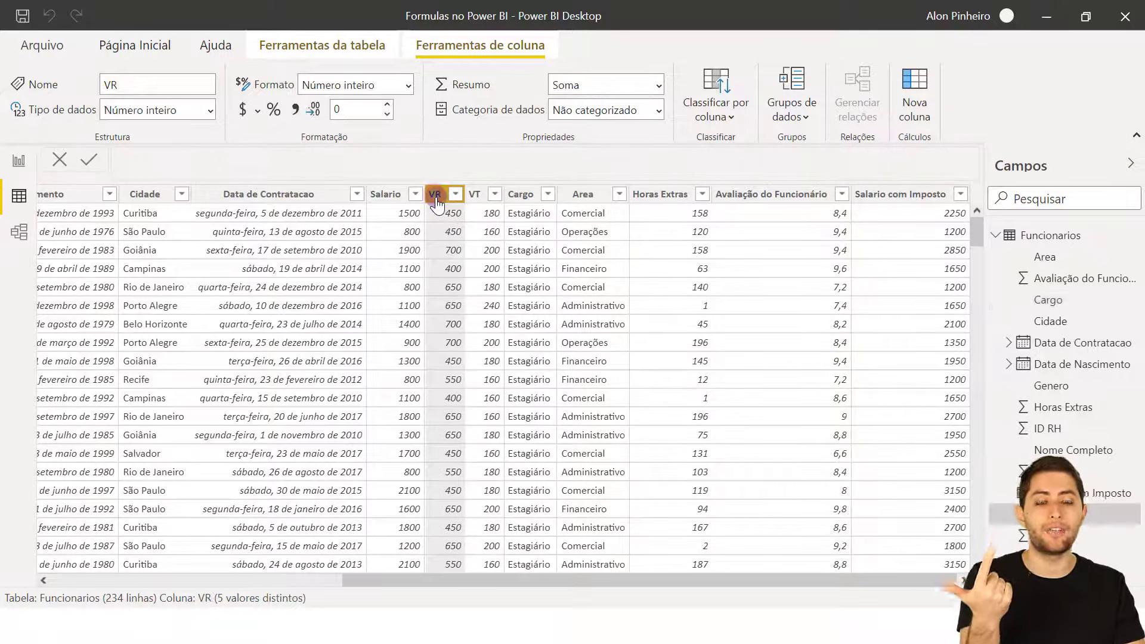
{"action": "left_click", "coordinate": [474, 195]}
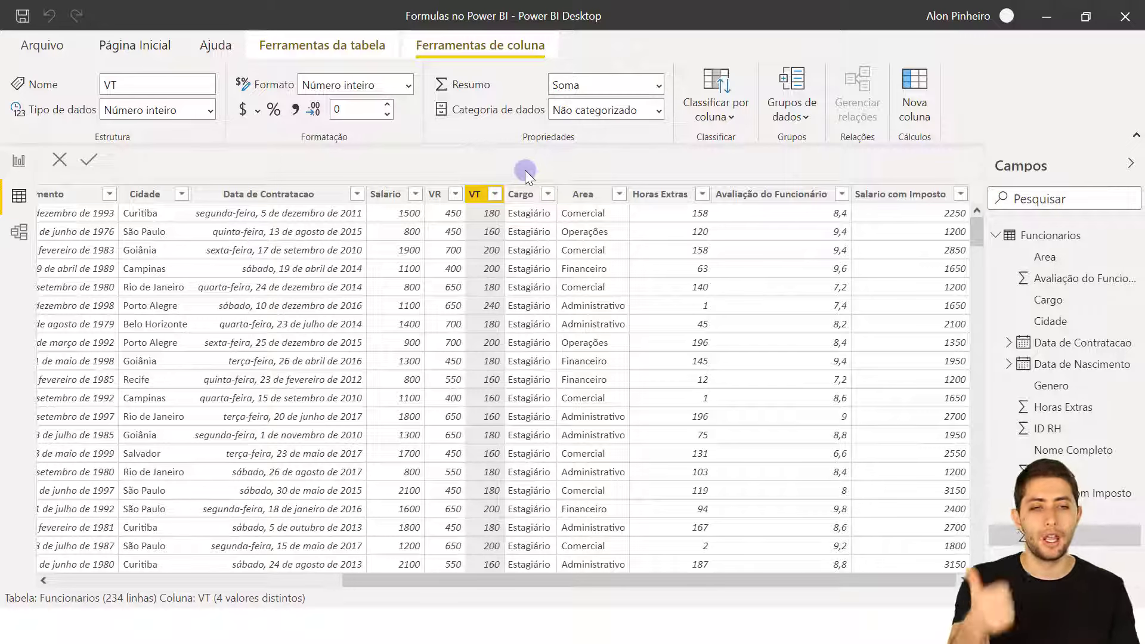
{"action": "left_click", "coordinate": [928, 197]}
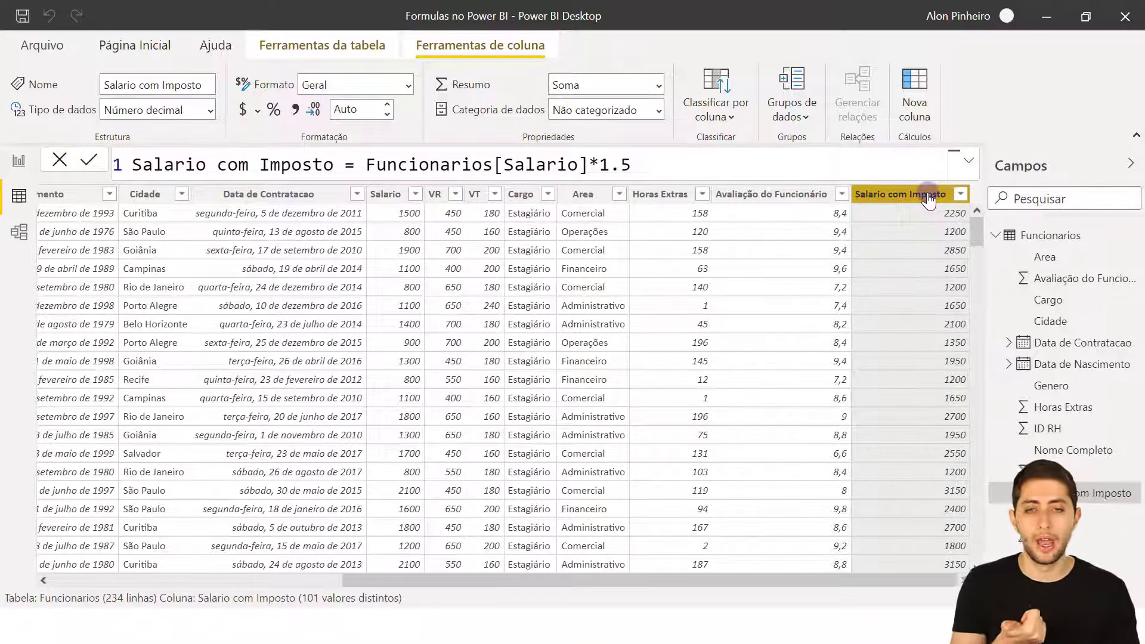
{"action": "left_click", "coordinate": [435, 199]}
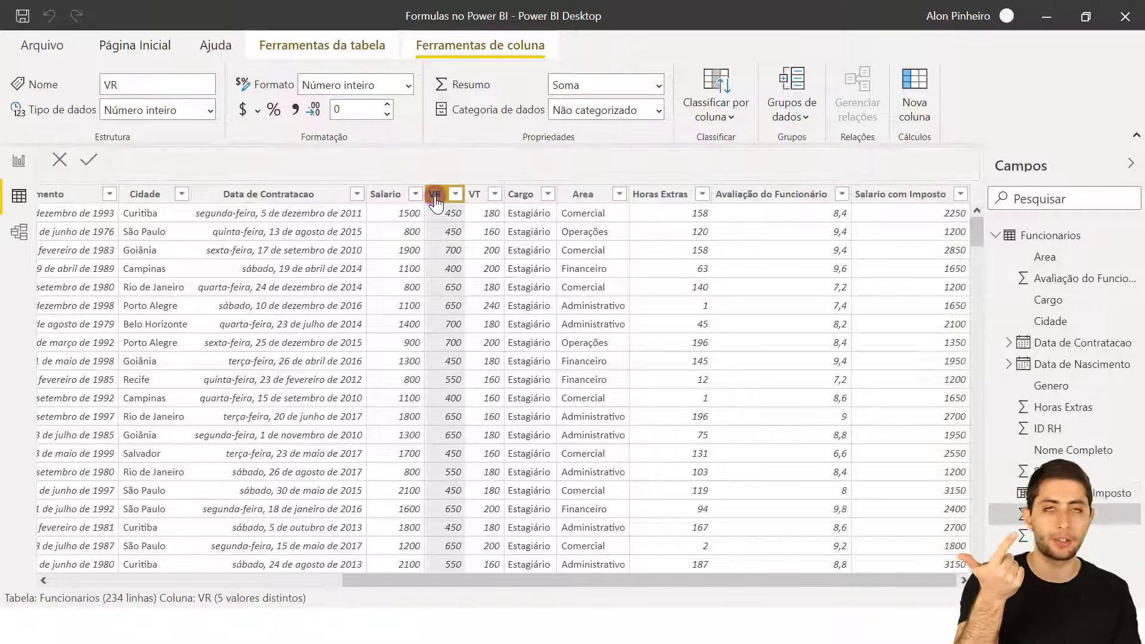
{"action": "left_click", "coordinate": [475, 194]}
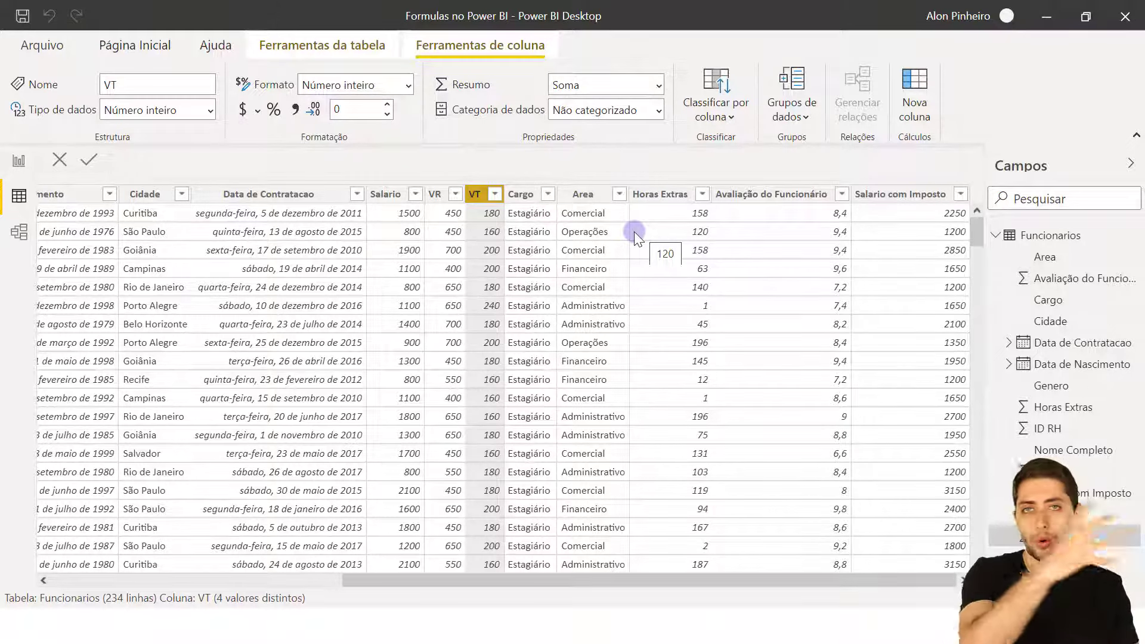
Step: Add another new calculated column to the Funcionarios table
{"action": "right_click", "coordinate": [585, 305]}
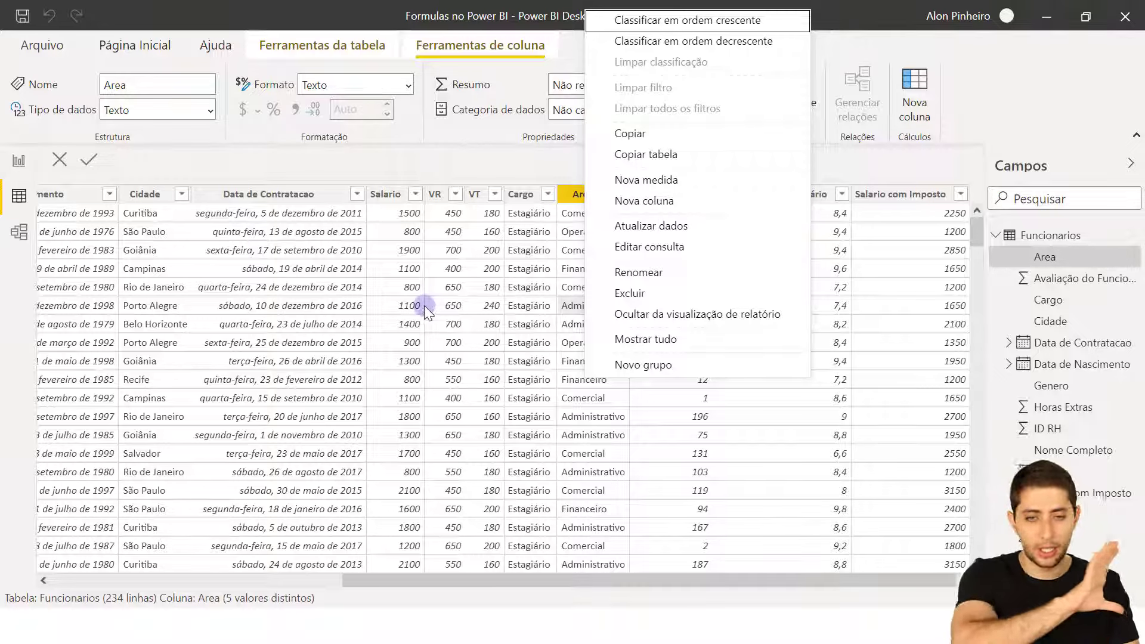
{"action": "left_click", "coordinate": [457, 306]}
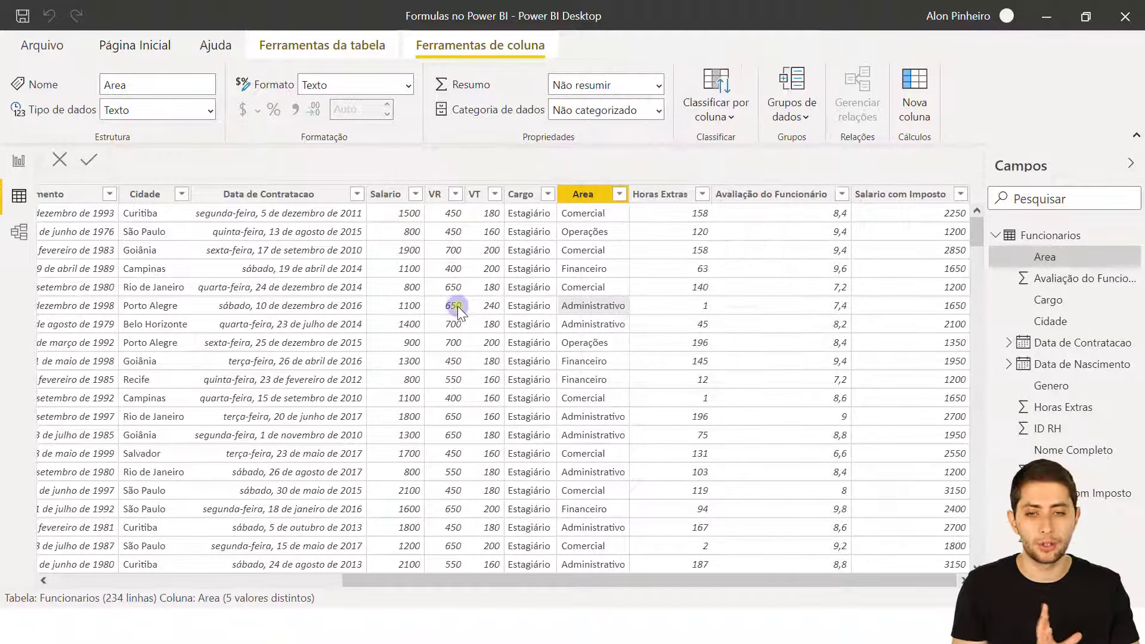
{"action": "left_click", "coordinate": [457, 305]}
{"action": "right_click", "coordinate": [457, 305]}
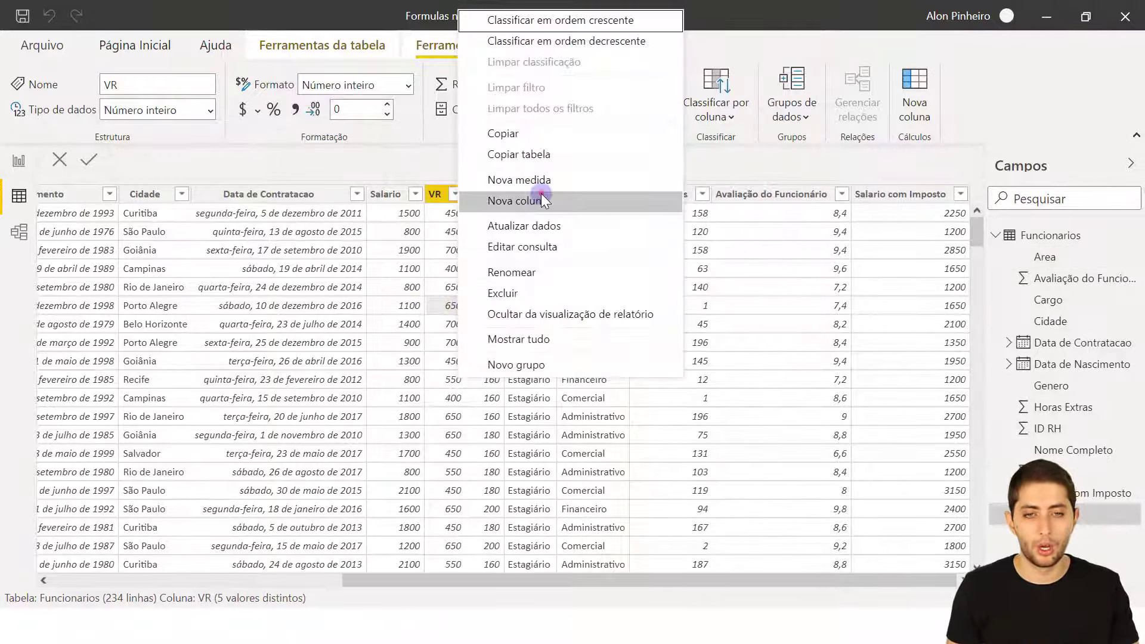
{"action": "key", "text": "Escape"}
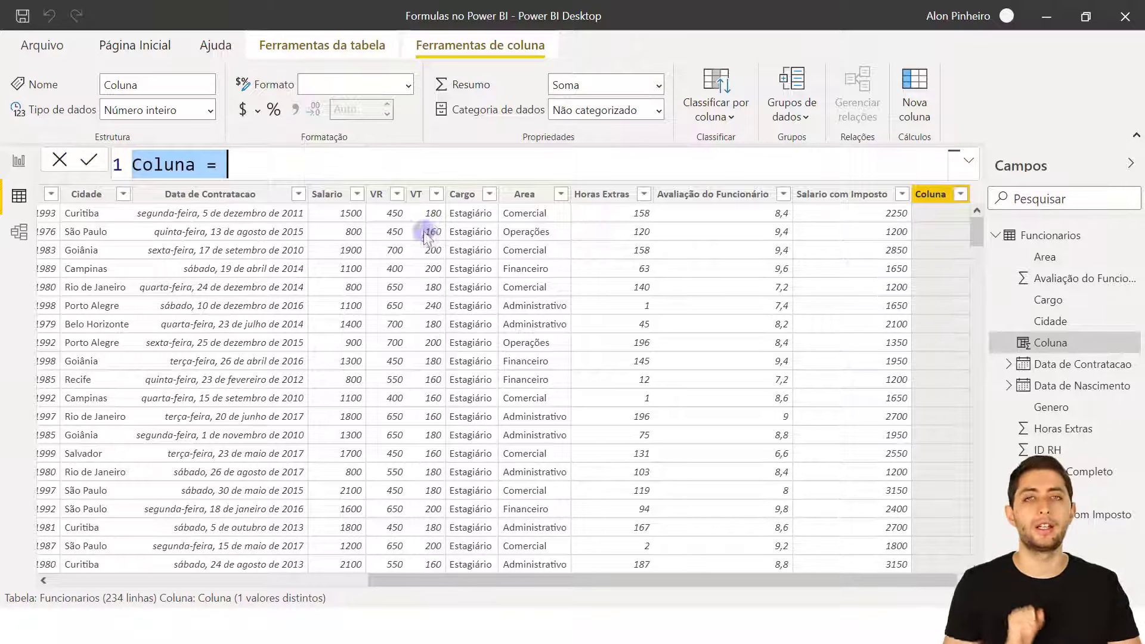
Step: Name the new calculated column Gasto Salarial and place the cursor after its equals sign
{"action": "key", "text": "Left"}
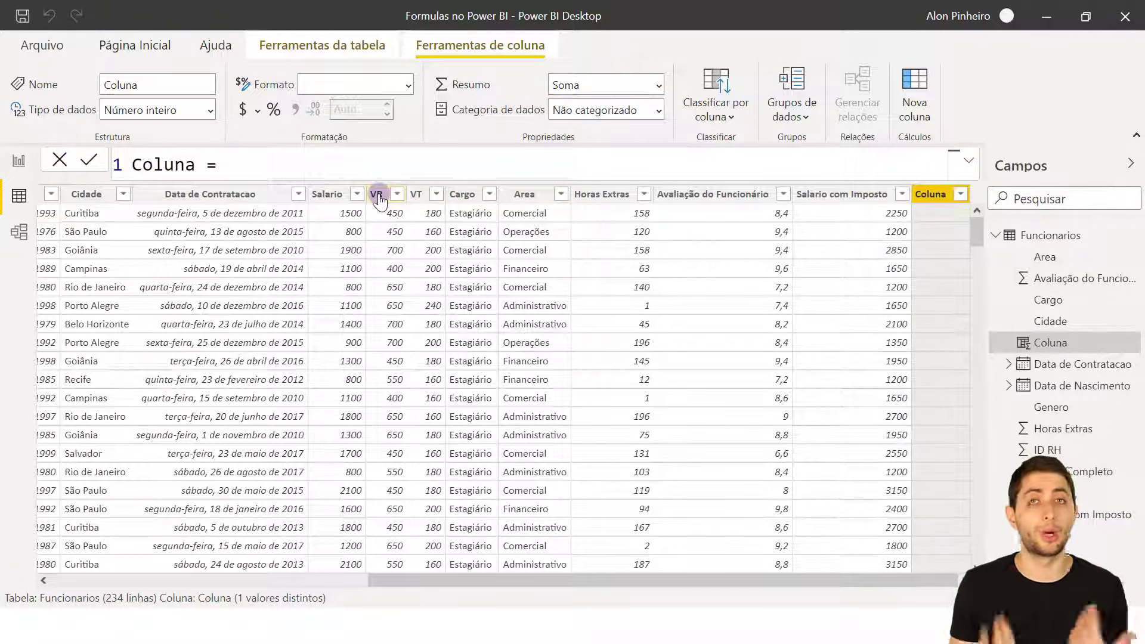
{"action": "key", "text": "ctrl+shift+Right"}
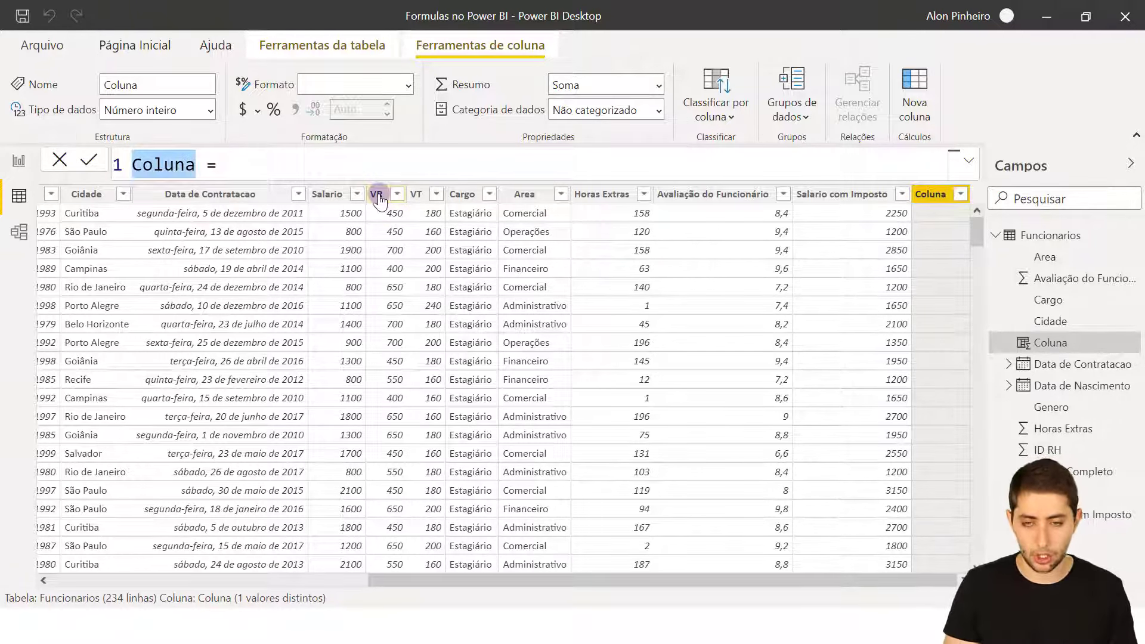
{"action": "type", "text": "Gasto Salaria"}
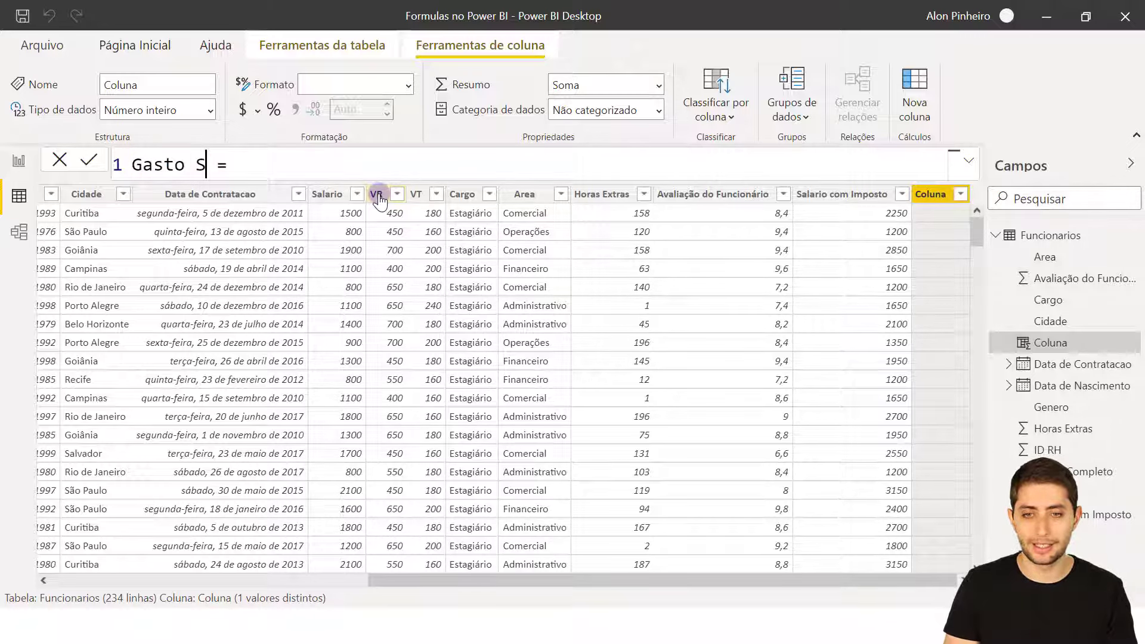
{"action": "type", "text": "l"}
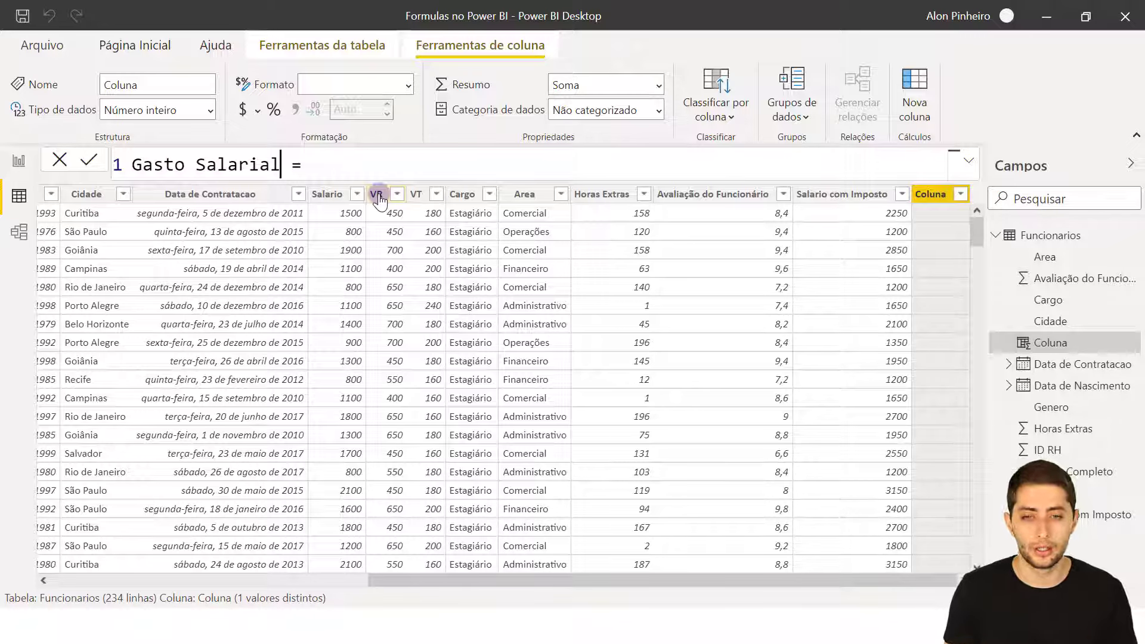
{"action": "key", "text": "Right"}
{"action": "key", "text": "Right"}
{"action": "key", "text": "Right"}
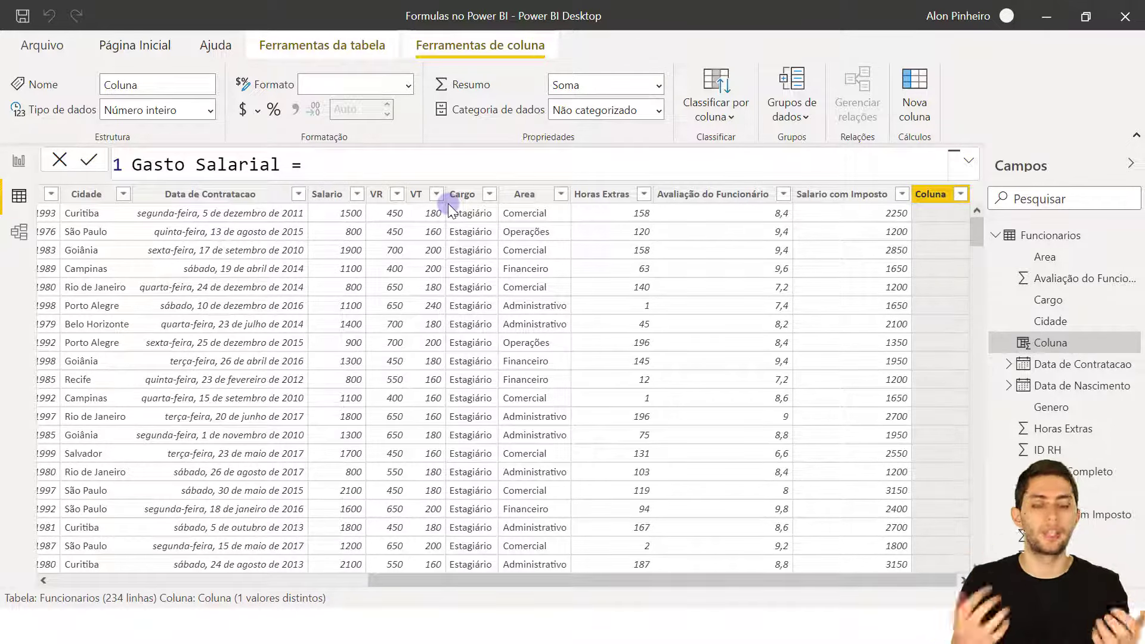
Step: Enter Funcionarios[Salario com Imposto] as the first term of the Gasto Salarial formula
{"action": "type", "text": "salarioco"}
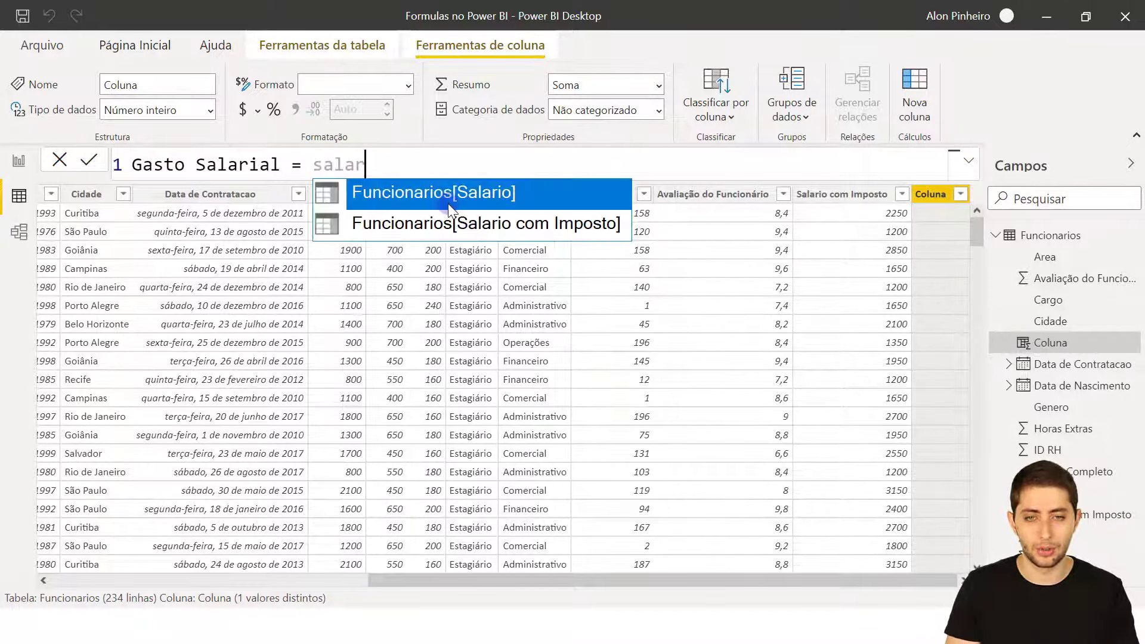
{"action": "key", "text": "BackSpace"}
{"action": "key", "text": "BackSpace"}
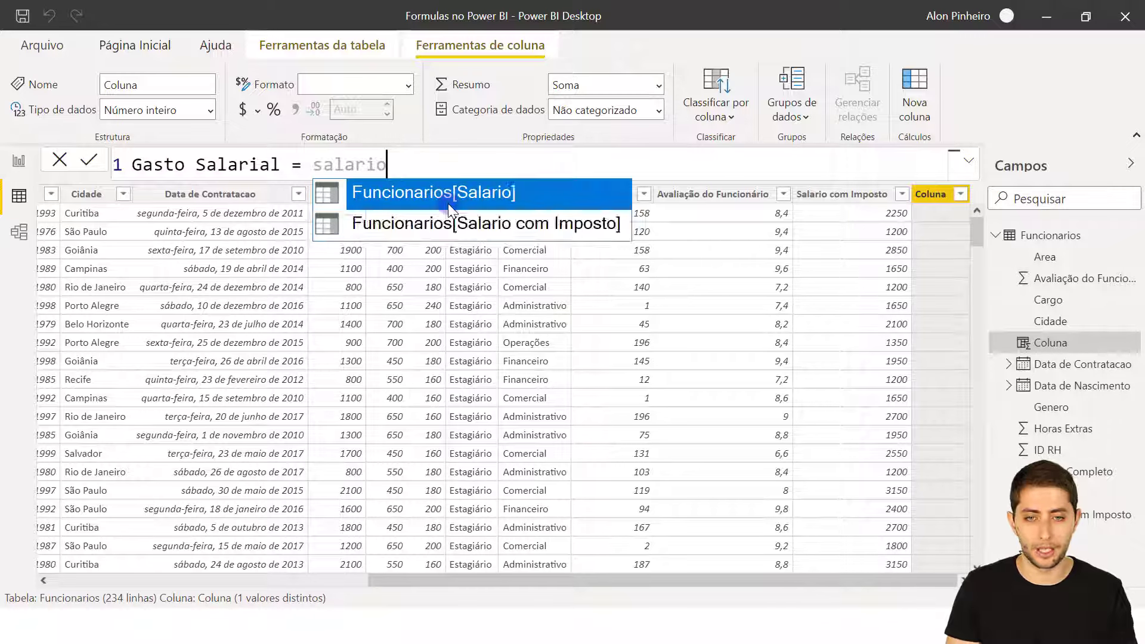
{"action": "type", "text": "o"}
{"action": "key", "text": "BackSpace"}
{"action": "type", "text": "com"}
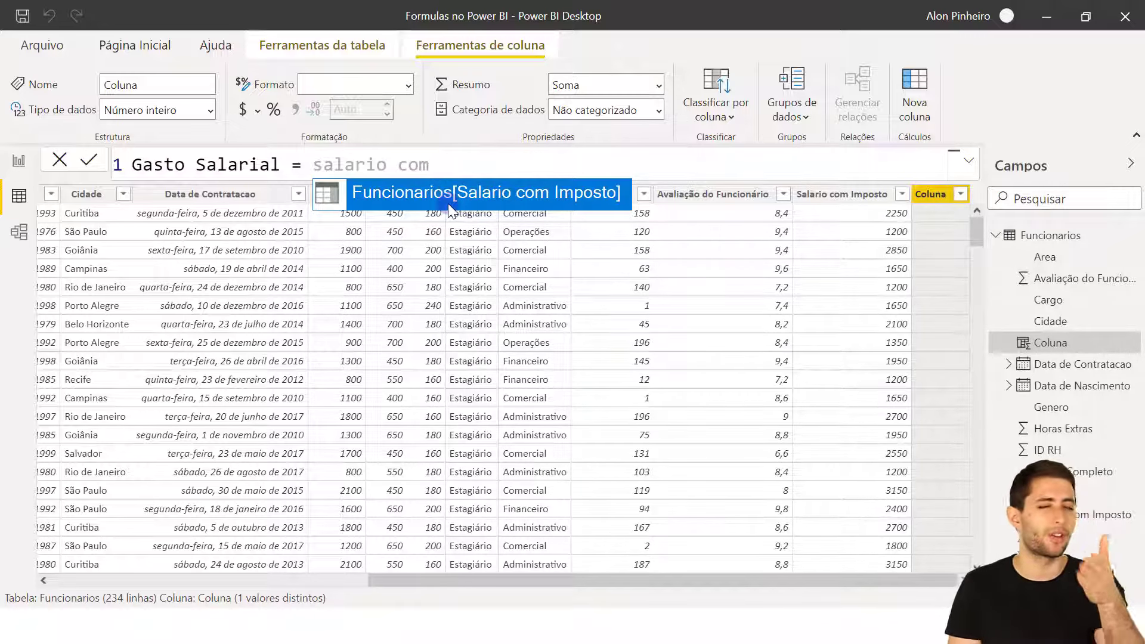
{"action": "left_click", "coordinate": [449, 192]}
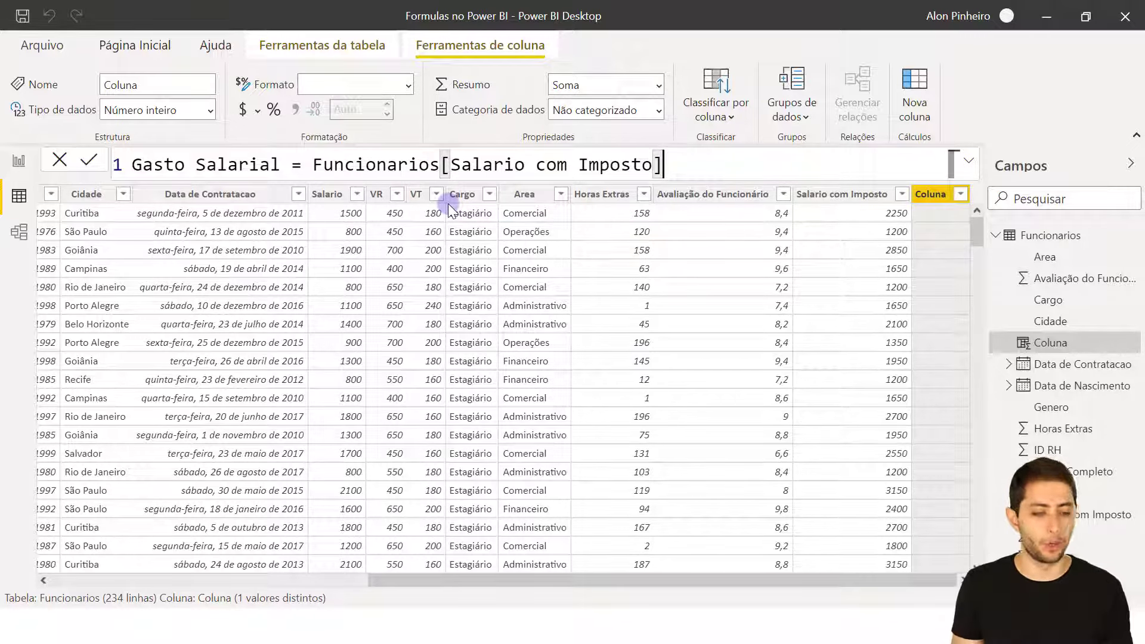
Step: Add Funcionarios[VR] and Funcionarios[VT] to Salario com Imposto in the Gasto Salarial formula
{"action": "type", "text": "+"}
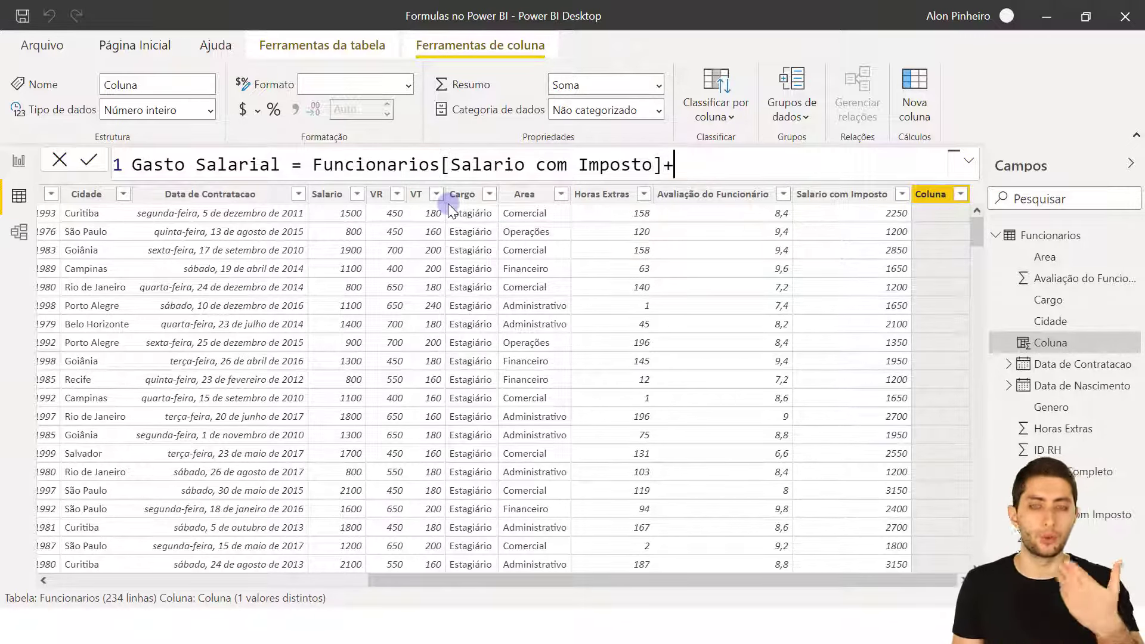
{"action": "type", "text": "vr"}
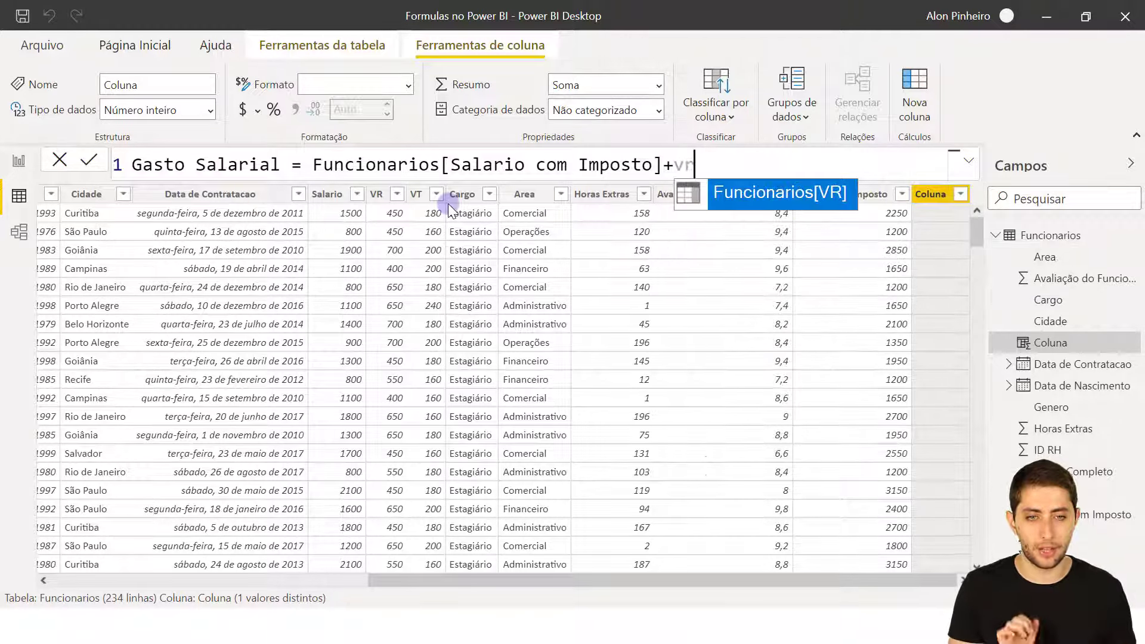
{"action": "key", "text": "Tab"}
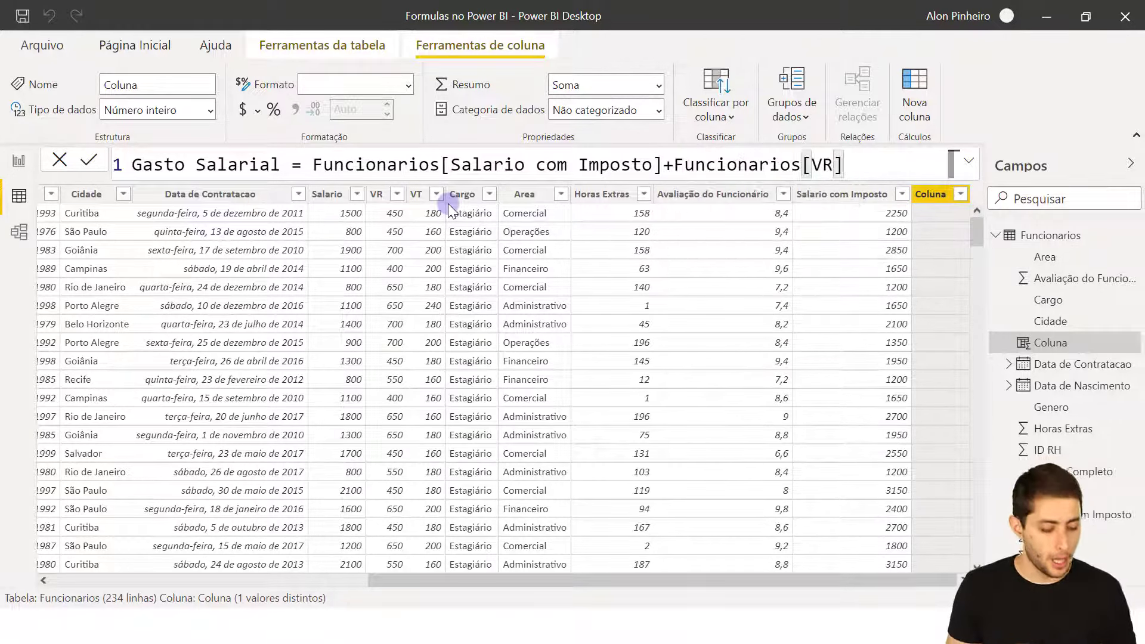
{"action": "type", "text": "+vt"}
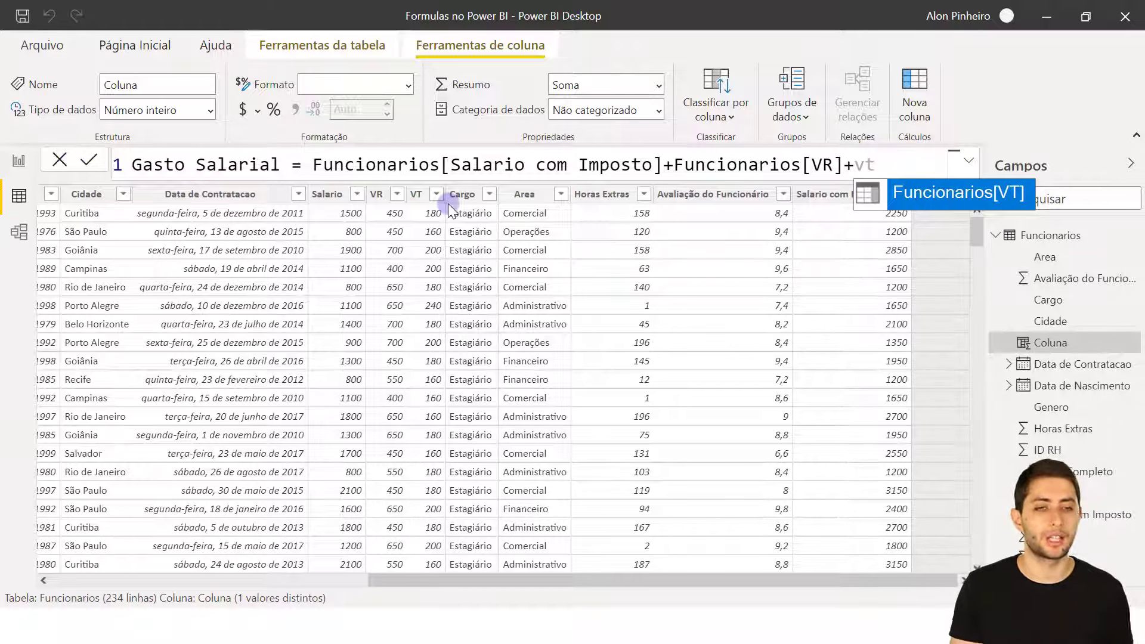
{"action": "key", "text": "Tab"}
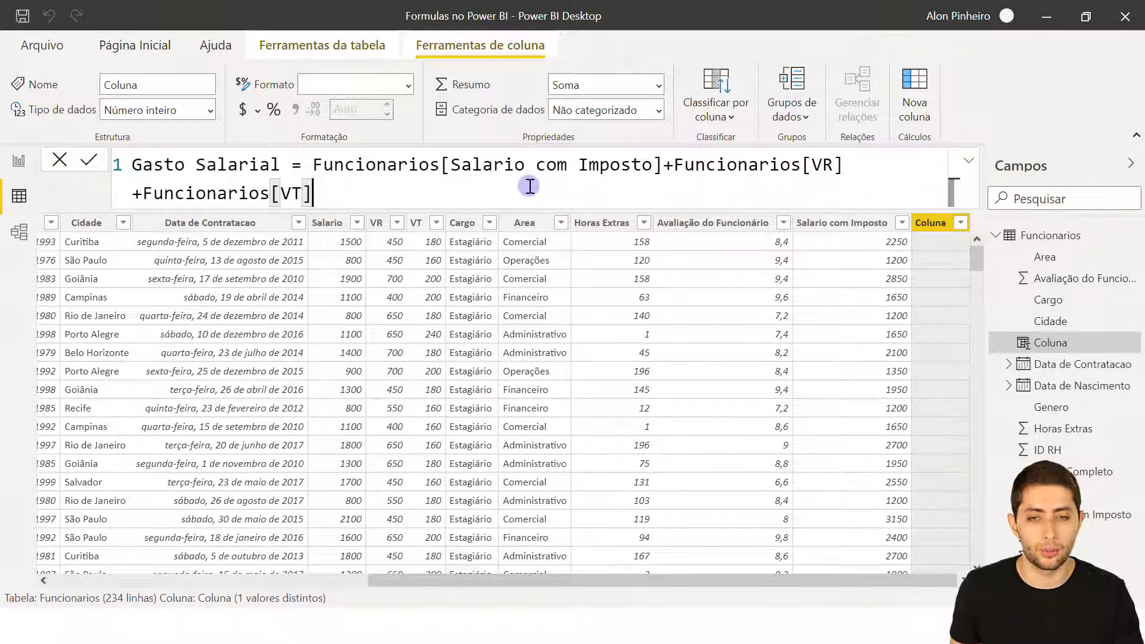
Step: Shrink and enlarge the Gasto Salarial formula text to compare how it fits at different zoom levels
{"action": "scroll", "coordinate": [527, 184], "scroll_direction": "down", "scroll_amount": 2}
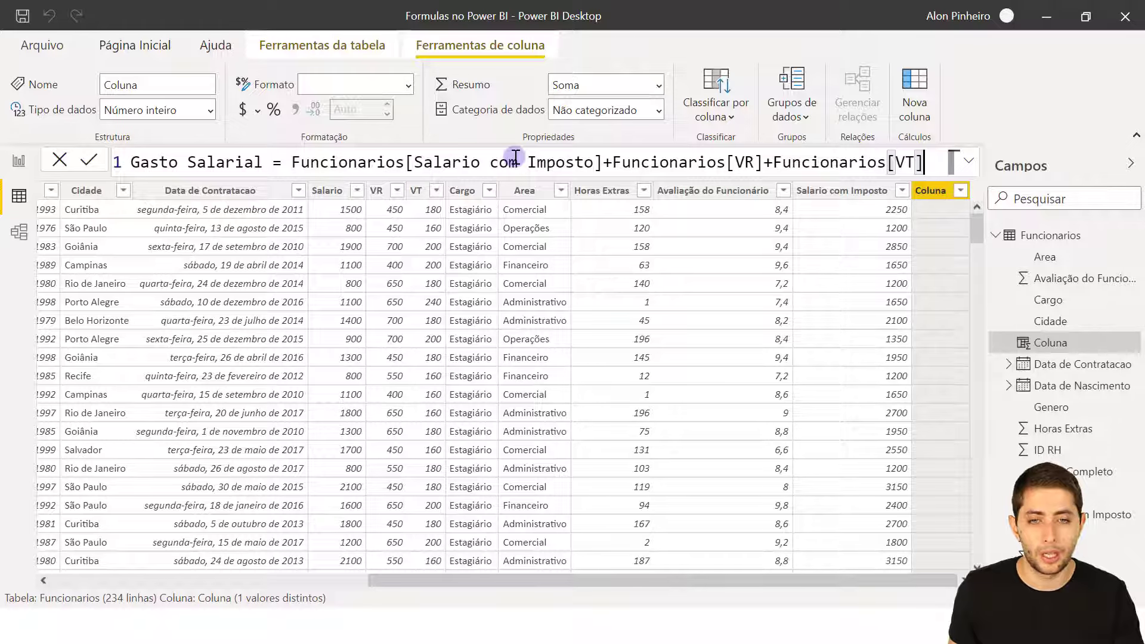
{"action": "scroll", "coordinate": [515, 156], "scroll_direction": "down", "scroll_amount": 1}
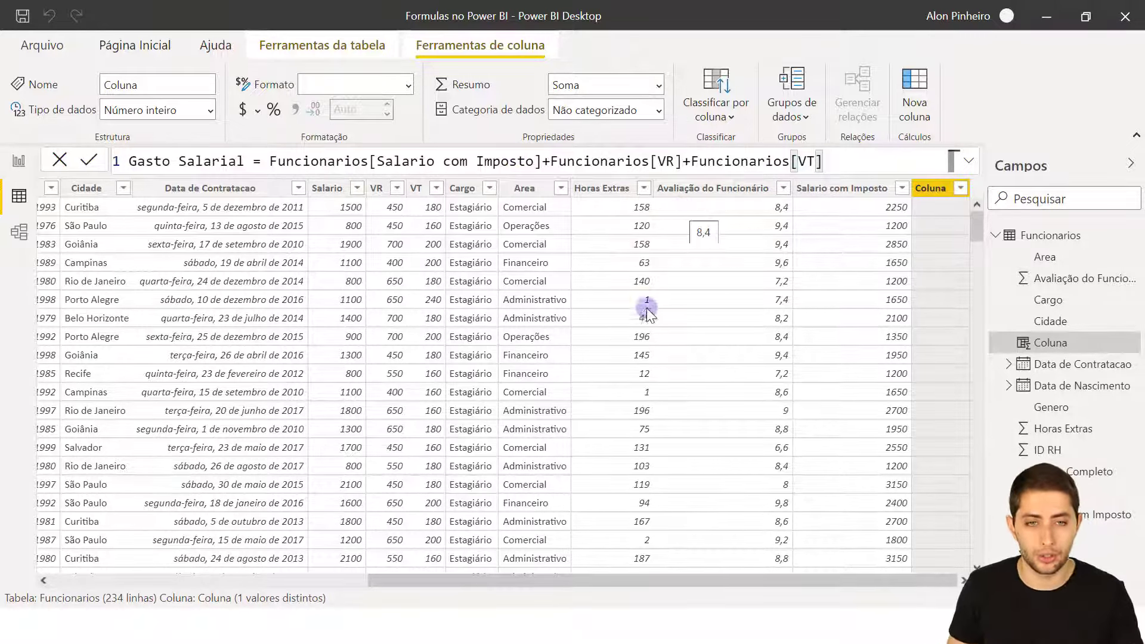
{"action": "scroll", "coordinate": [666, 162], "scroll_direction": "up", "scroll_amount": 1, "text": "ctrl"}
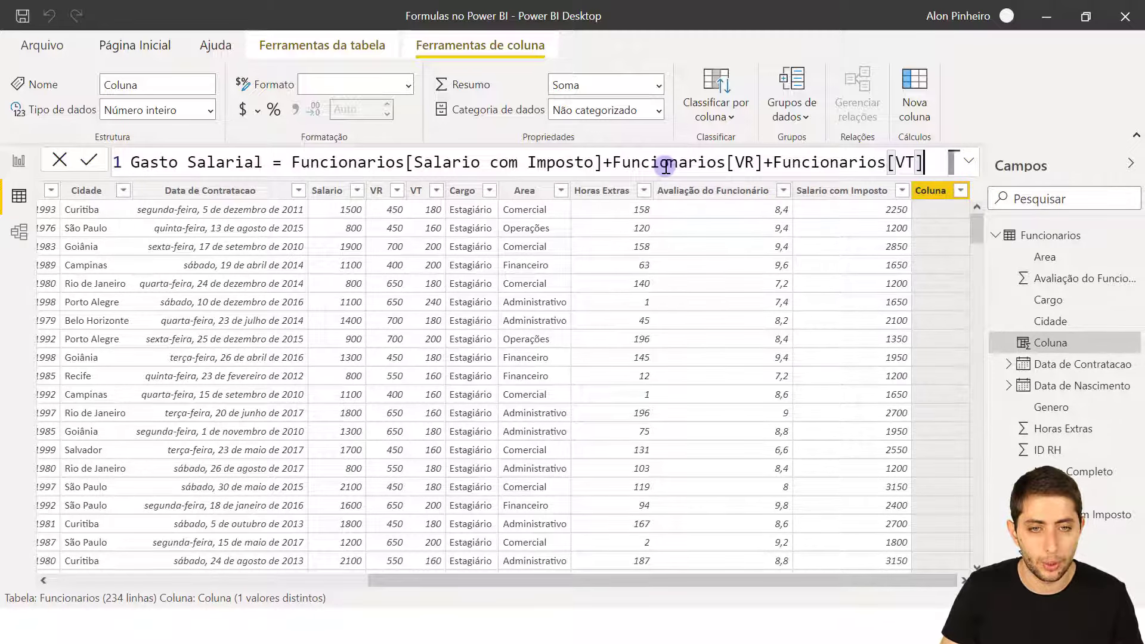
{"action": "scroll", "coordinate": [667, 167], "scroll_direction": "up", "scroll_amount": 1, "text": "ctrl"}
{"action": "scroll", "coordinate": [666, 166], "scroll_direction": "up", "scroll_amount": 1, "text": "ctrl"}
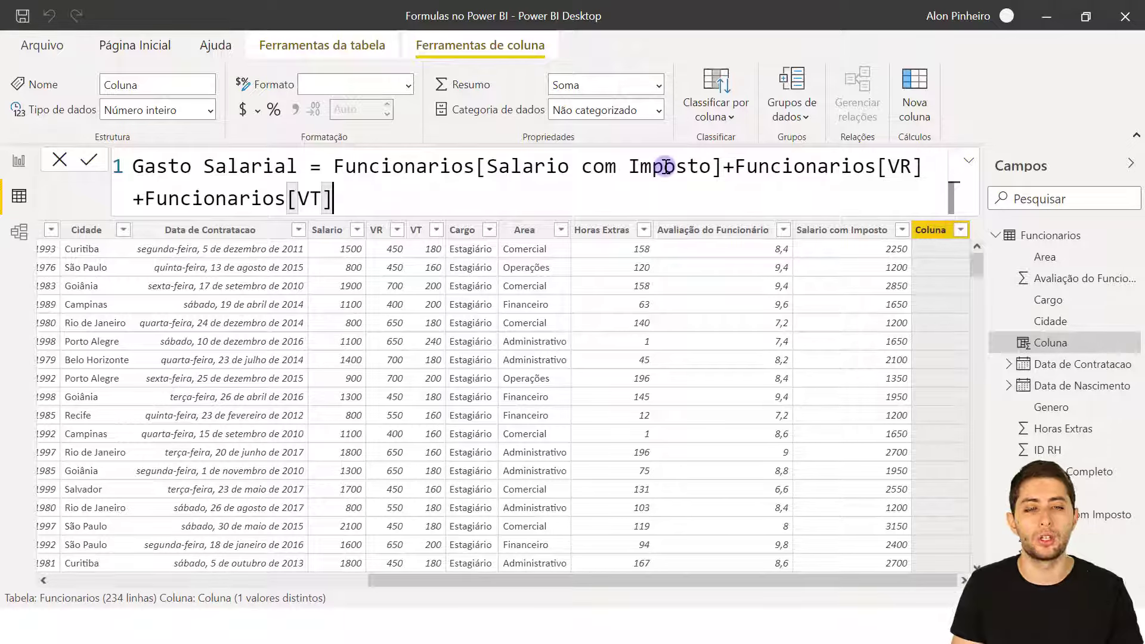
{"action": "scroll", "coordinate": [666, 167], "scroll_direction": "down", "scroll_amount": 1, "text": "ctrl"}
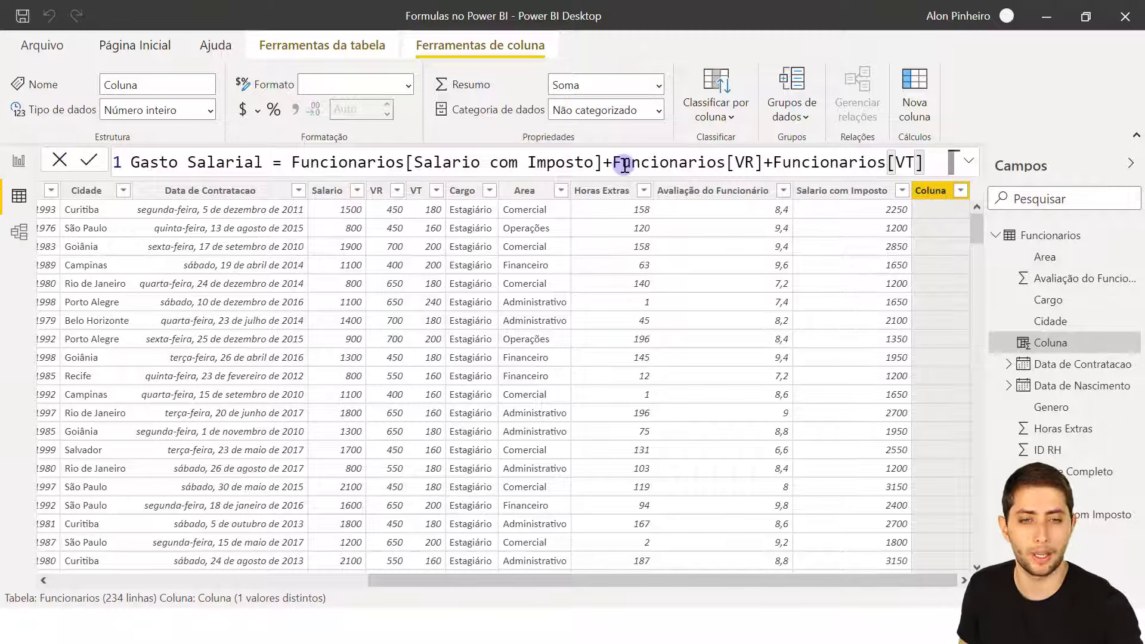
{"action": "scroll", "coordinate": [624, 165], "scroll_direction": "up", "scroll_amount": 1, "text": "ctrl"}
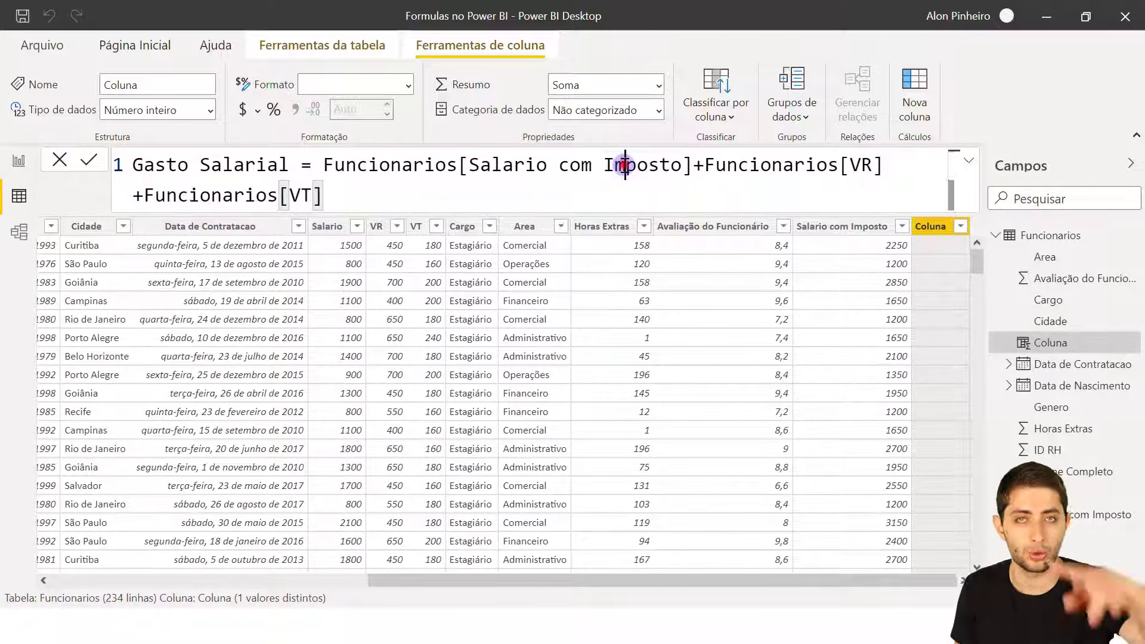
Step: Check the Salario com Imposto, VR and VT references in the Gasto Salarial formula and commit it
{"action": "double_click", "coordinate": [624, 166]}
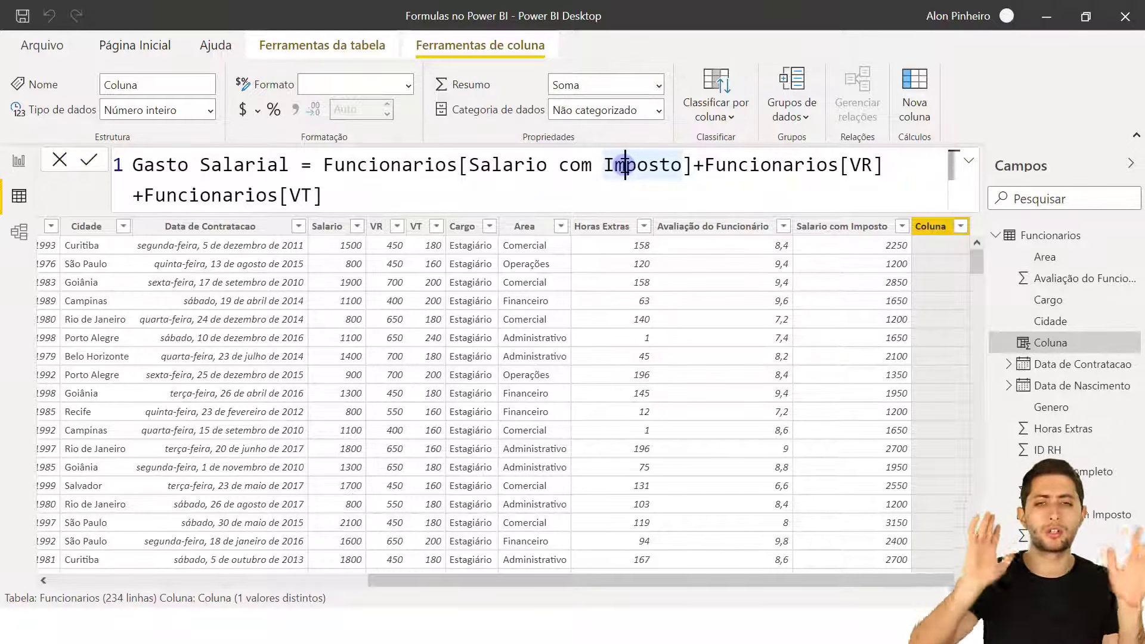
{"action": "left_click", "coordinate": [573, 186]}
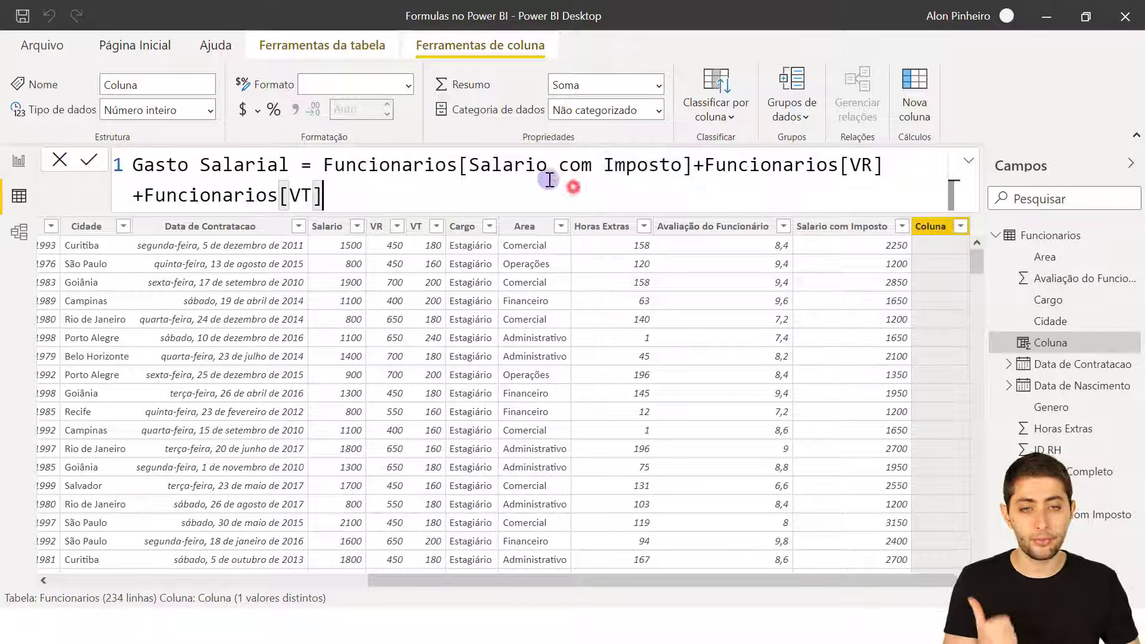
{"action": "left_click_drag", "start_coordinate": [472, 165], "coordinate": [682, 167]}
{"action": "left_click", "coordinate": [849, 165]}
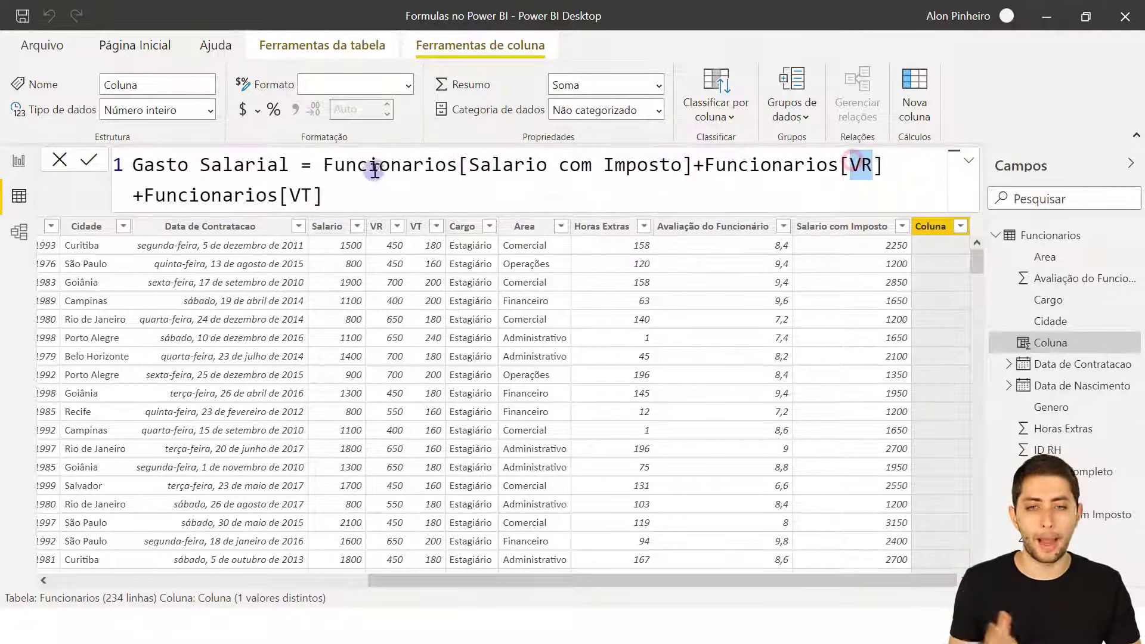
{"action": "left_click", "coordinate": [335, 187]}
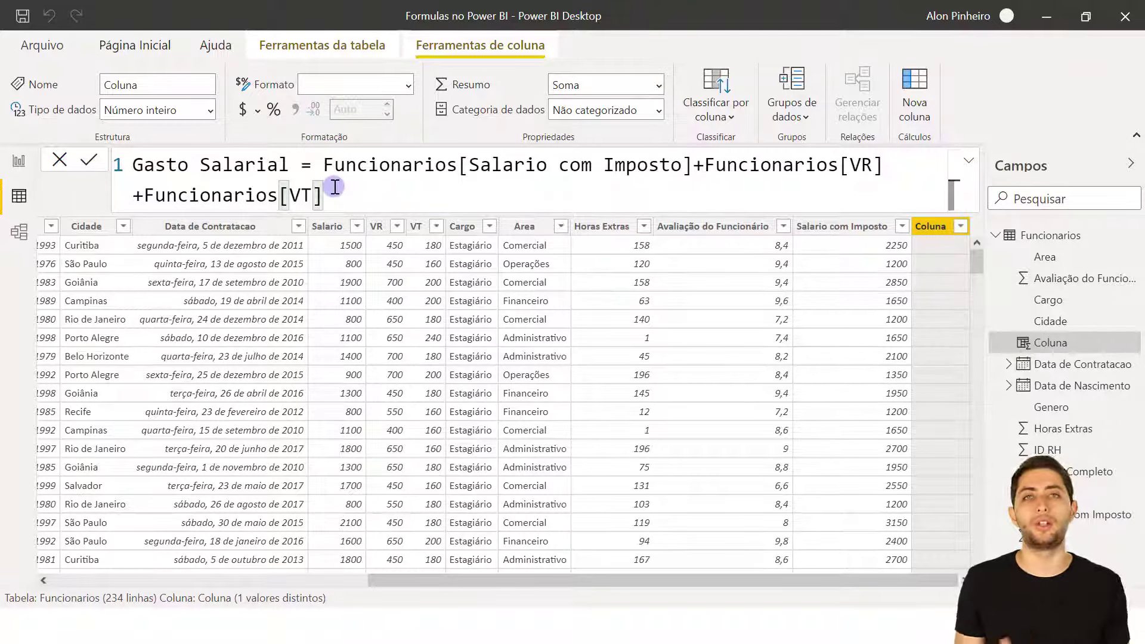
{"action": "key", "text": "Return"}
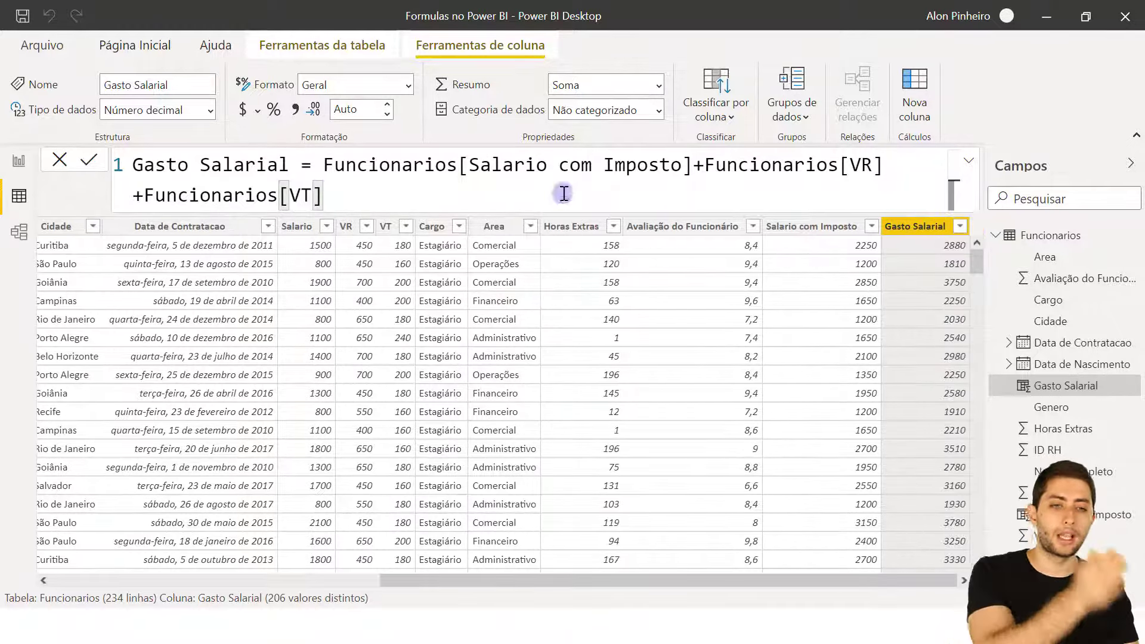
Step: Compare Gasto Salarial with the Salario com Imposto, VR and VT values in the first two rows of the Funcionarios table
{"action": "left_click", "coordinate": [935, 250]}
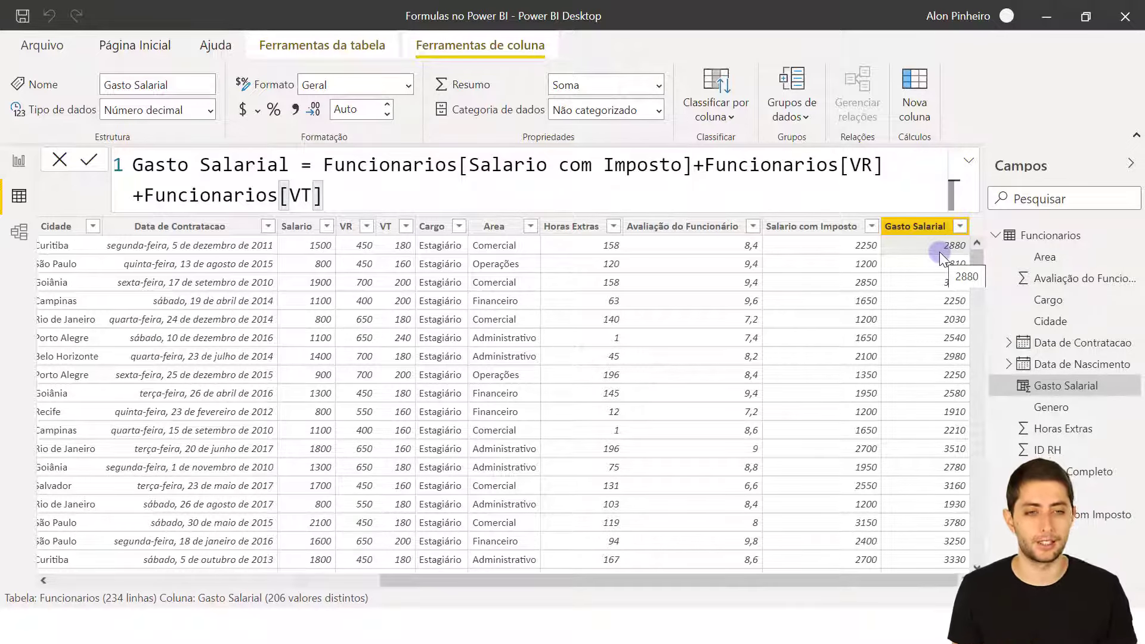
{"action": "left_click", "coordinate": [862, 246]}
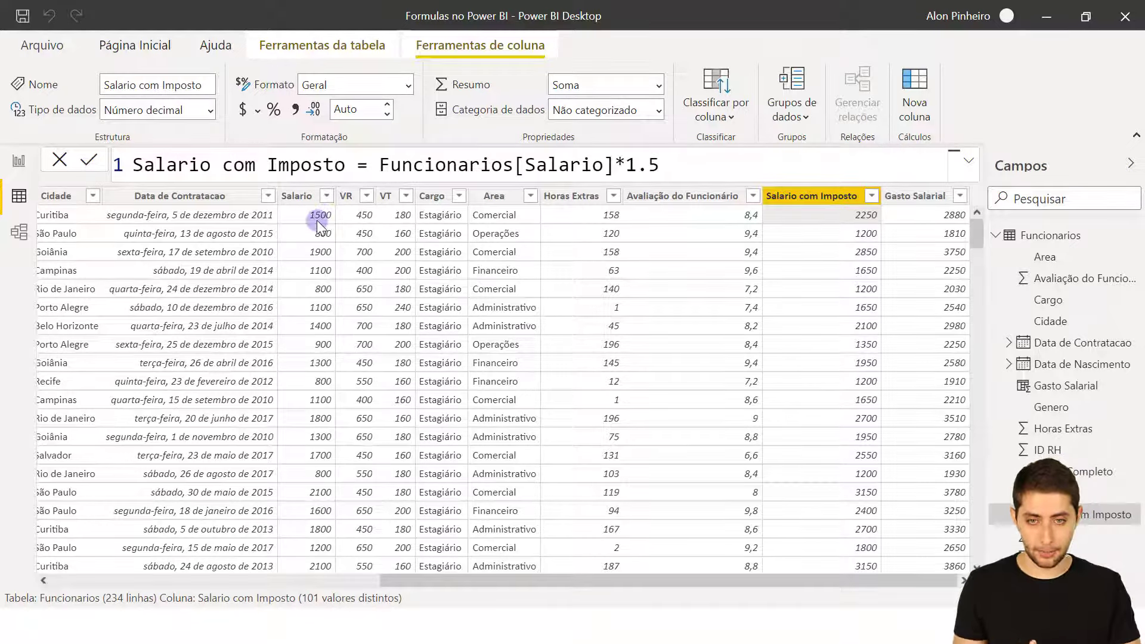
{"action": "left_click", "coordinate": [360, 215]}
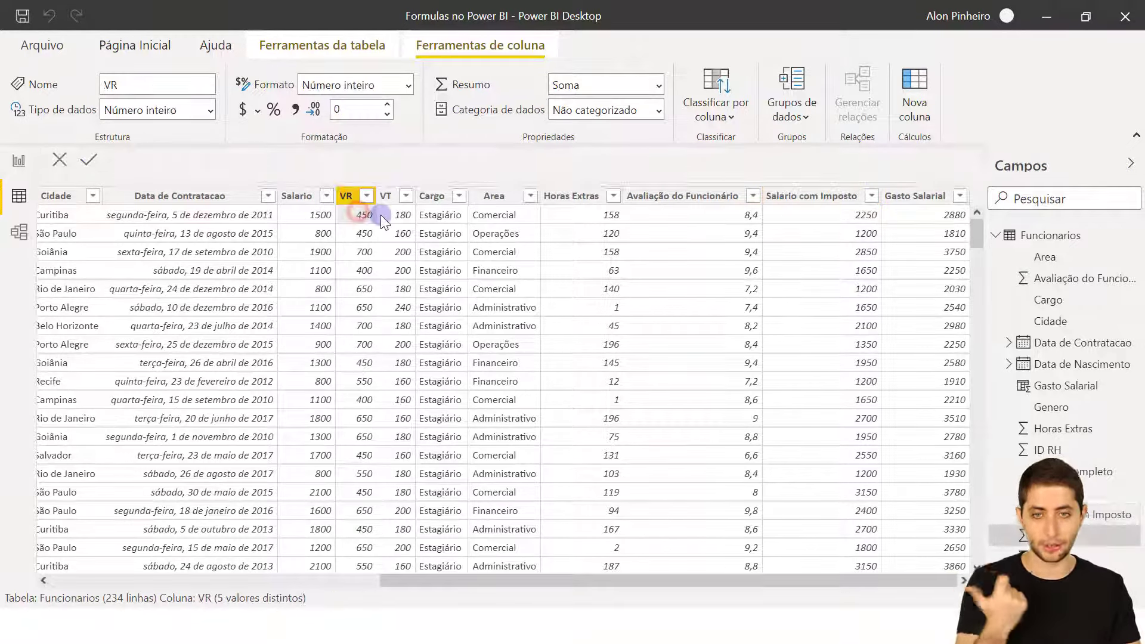
{"action": "left_click", "coordinate": [388, 215]}
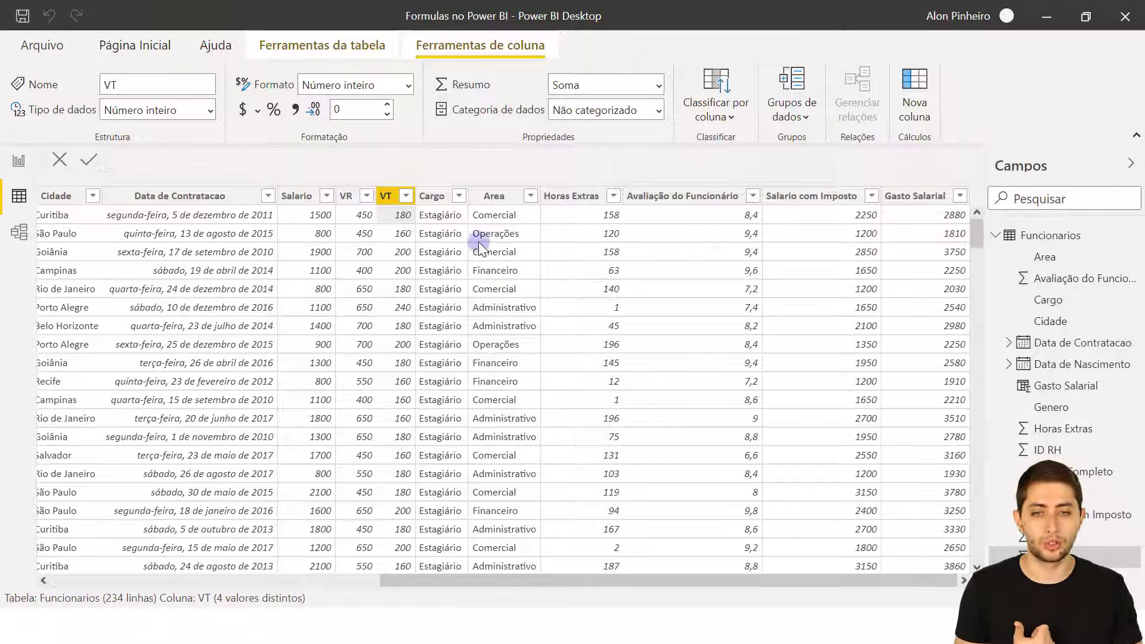
{"action": "left_click", "coordinate": [362, 234]}
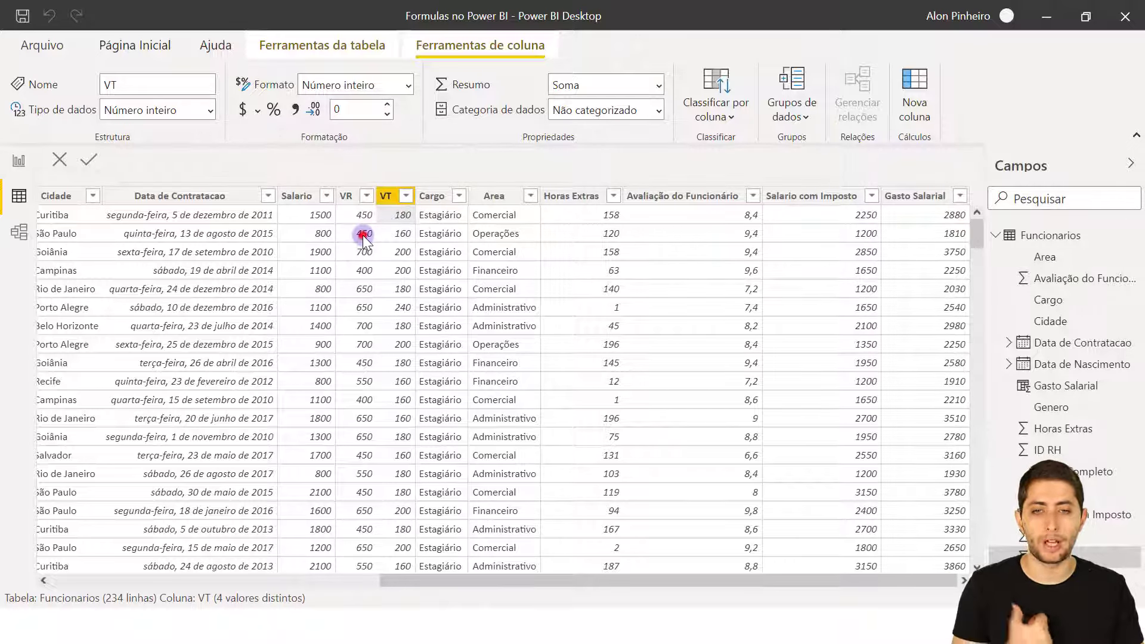
{"action": "left_click", "coordinate": [395, 234]}
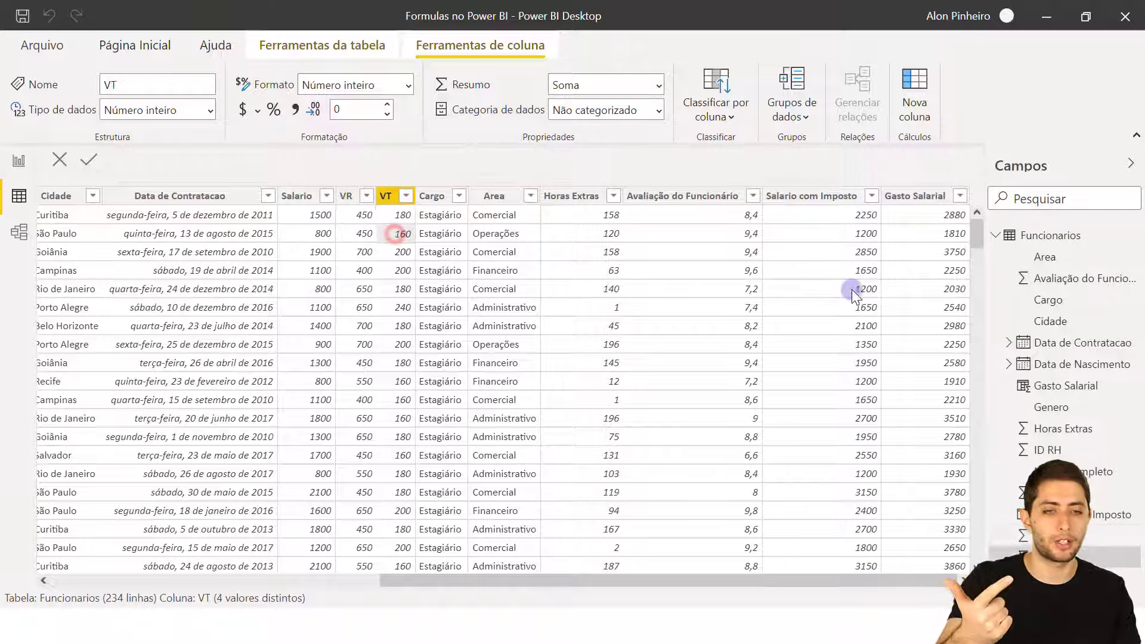
{"action": "left_click", "coordinate": [845, 239]}
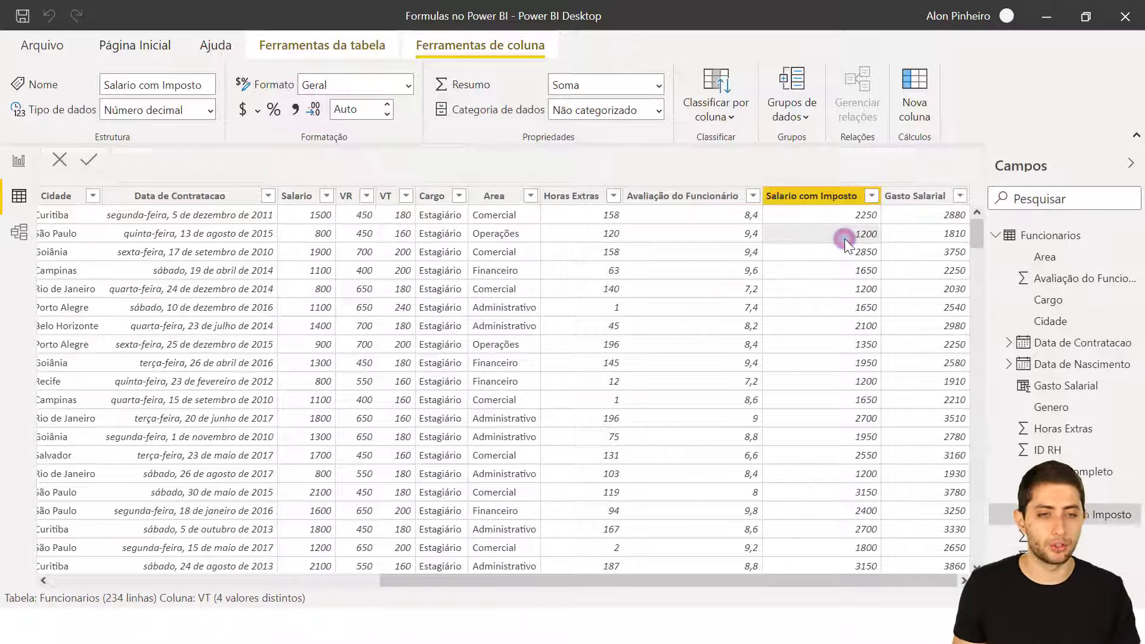
{"action": "left_click", "coordinate": [920, 238]}
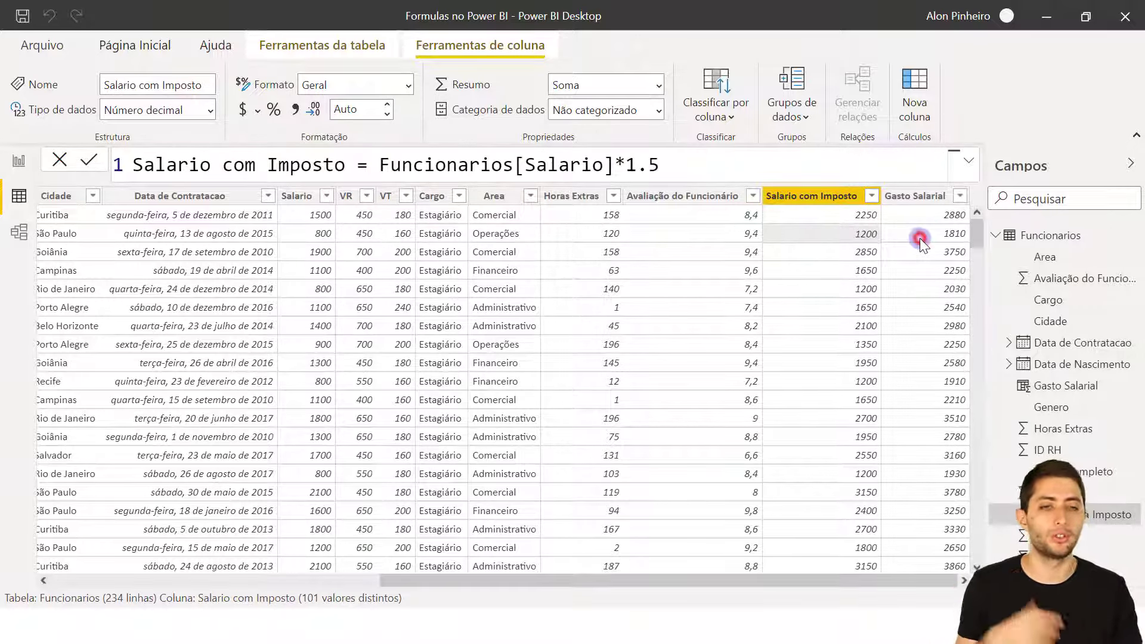
{"action": "scroll", "coordinate": [919, 238], "scroll_direction": "down", "scroll_amount": 4}
{"action": "scroll", "coordinate": [919, 238], "scroll_direction": "up", "scroll_amount": 4}
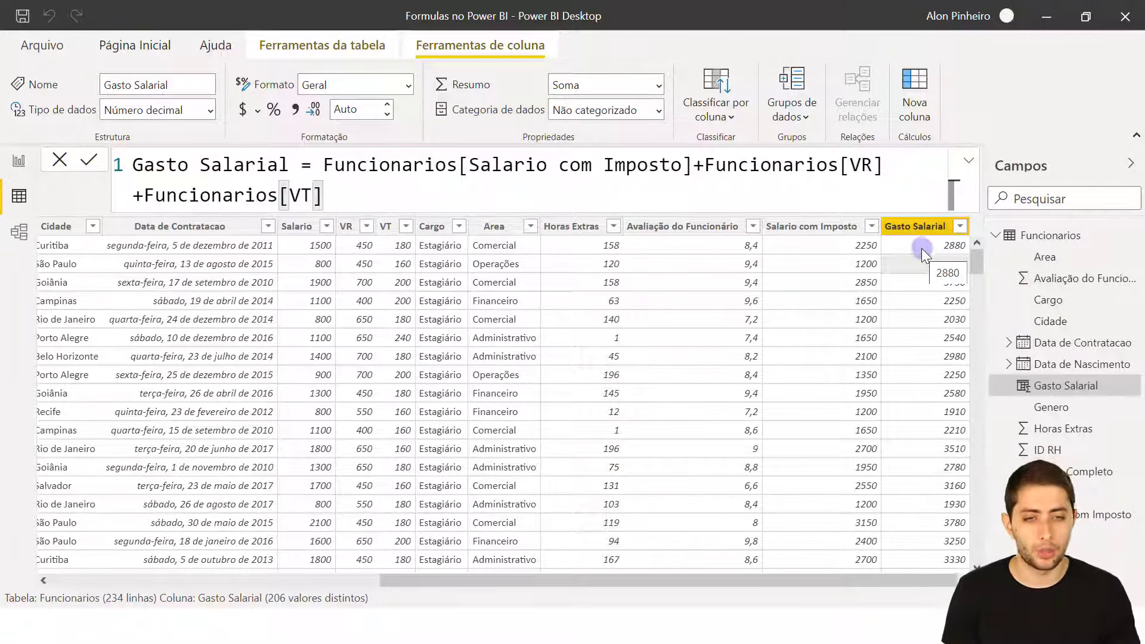
Step: Look at the Avaliação do Funcionário column and add another new calculated column to the Funcionarios table
{"action": "left_click", "coordinate": [727, 228]}
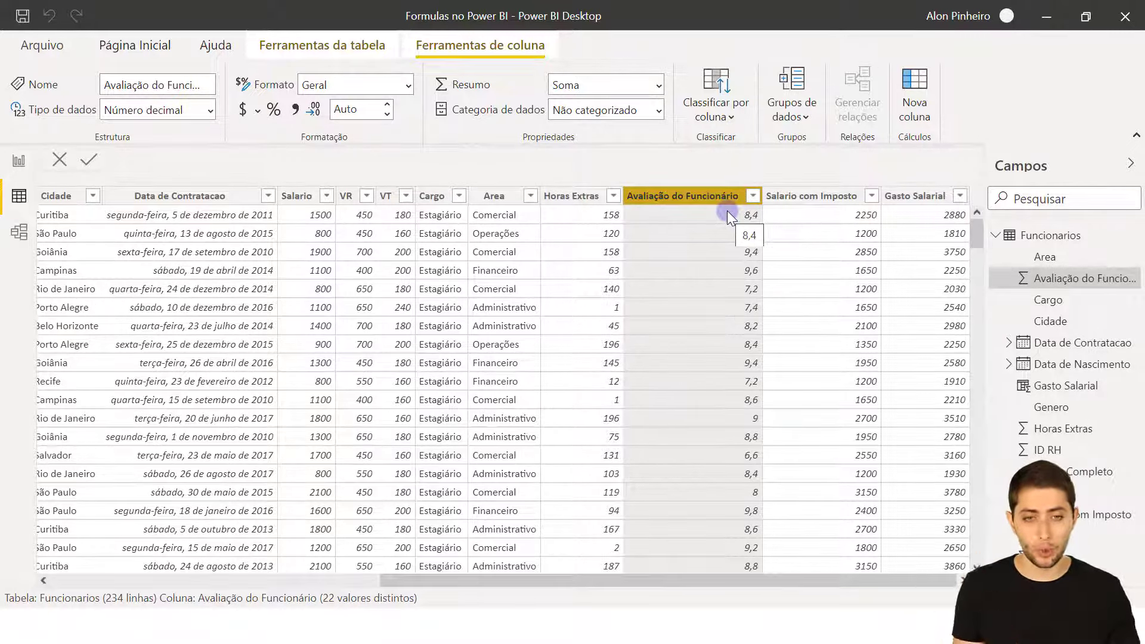
{"action": "left_click", "coordinate": [563, 306]}
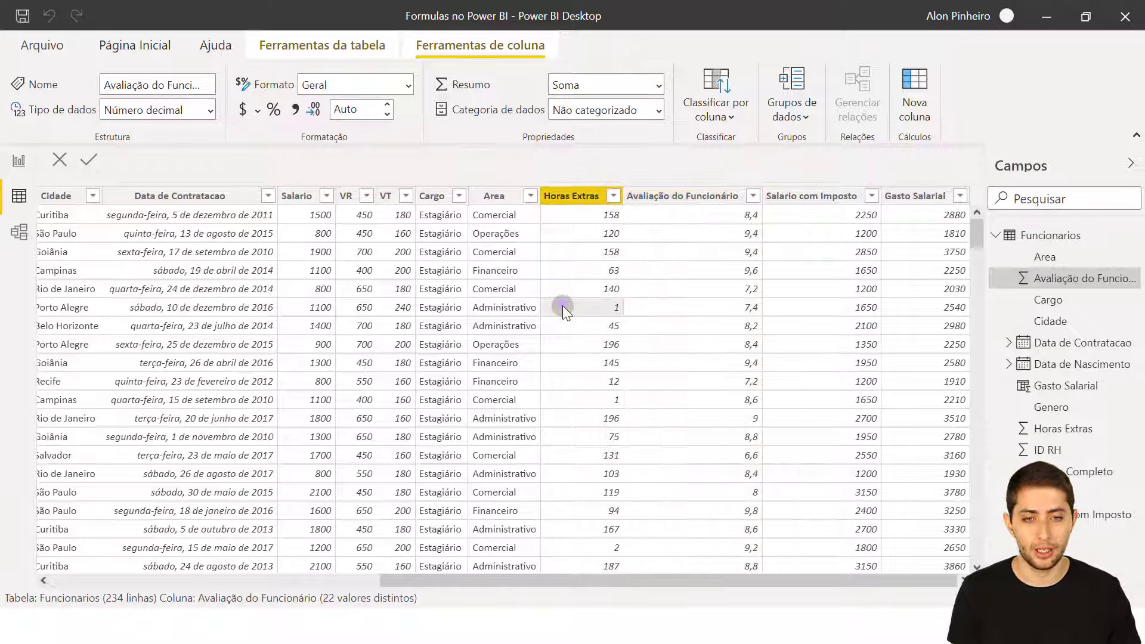
{"action": "right_click", "coordinate": [563, 306]}
{"action": "left_click", "coordinate": [628, 209]}
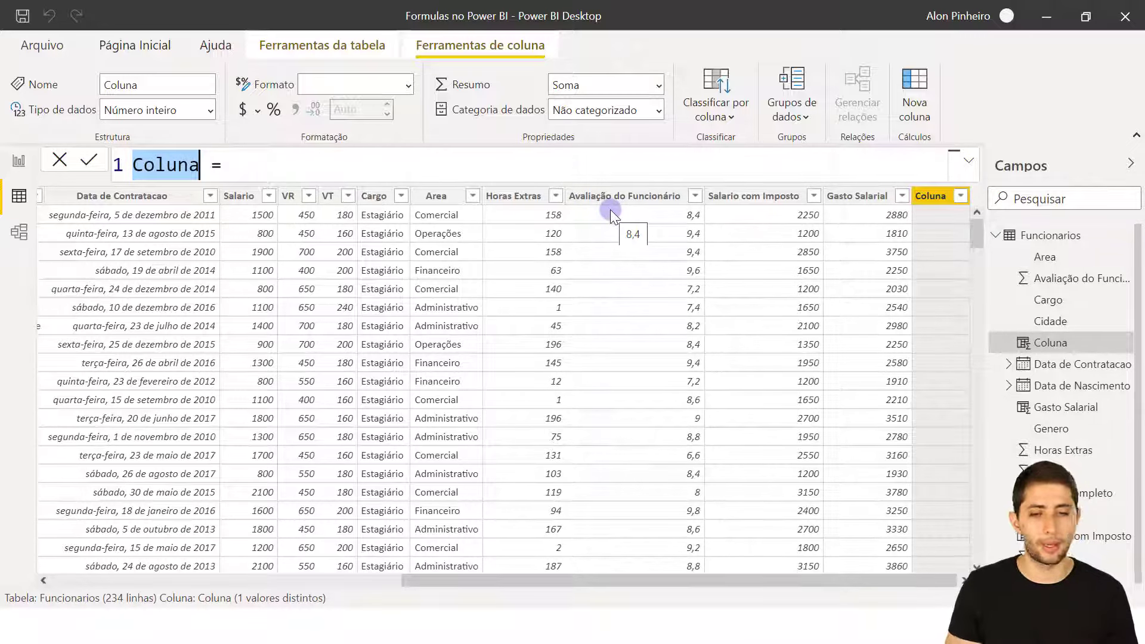
Step: Name the new column Desempenho and begin its formula with the IF function
{"action": "type", "text": "Desempe"}
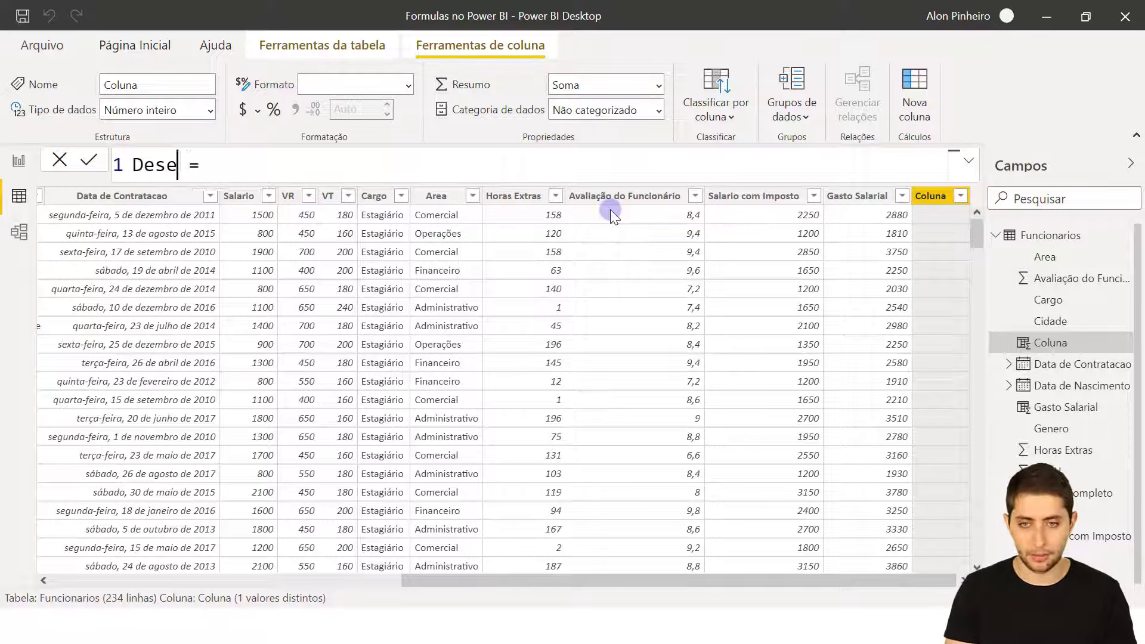
{"action": "type", "text": "nho"}
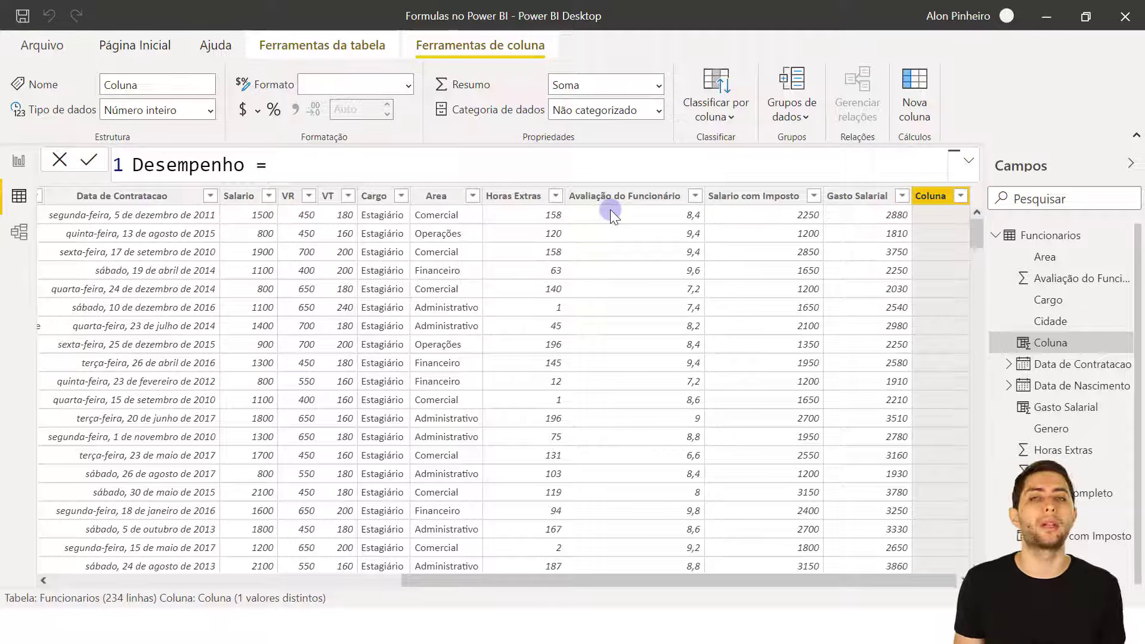
{"action": "type", "text": "if"}
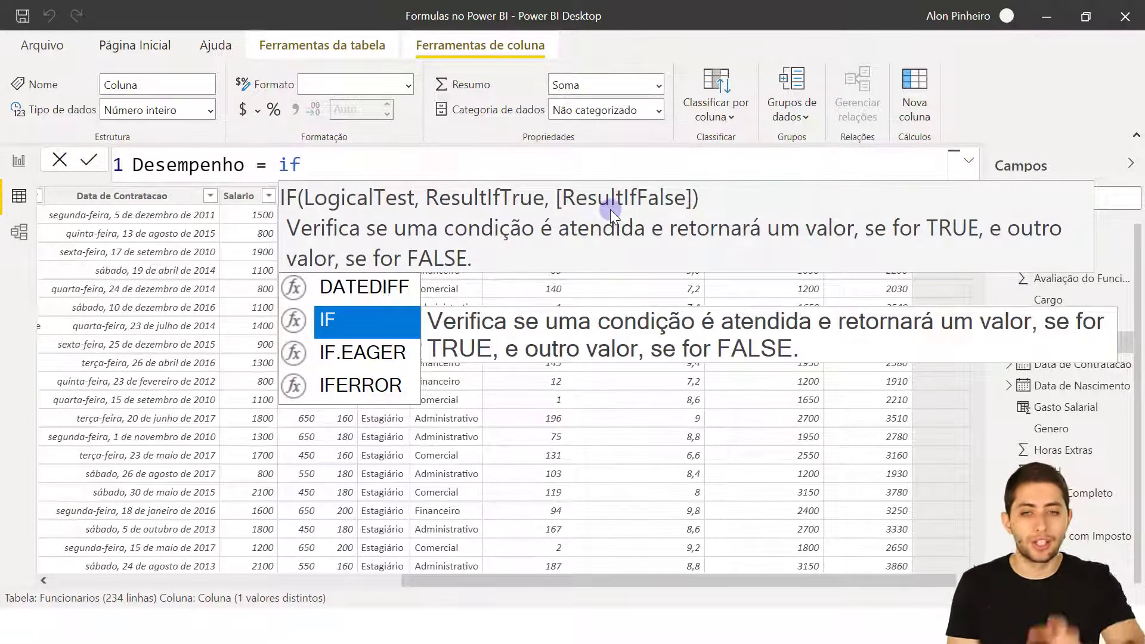
{"action": "key", "text": "Tab"}
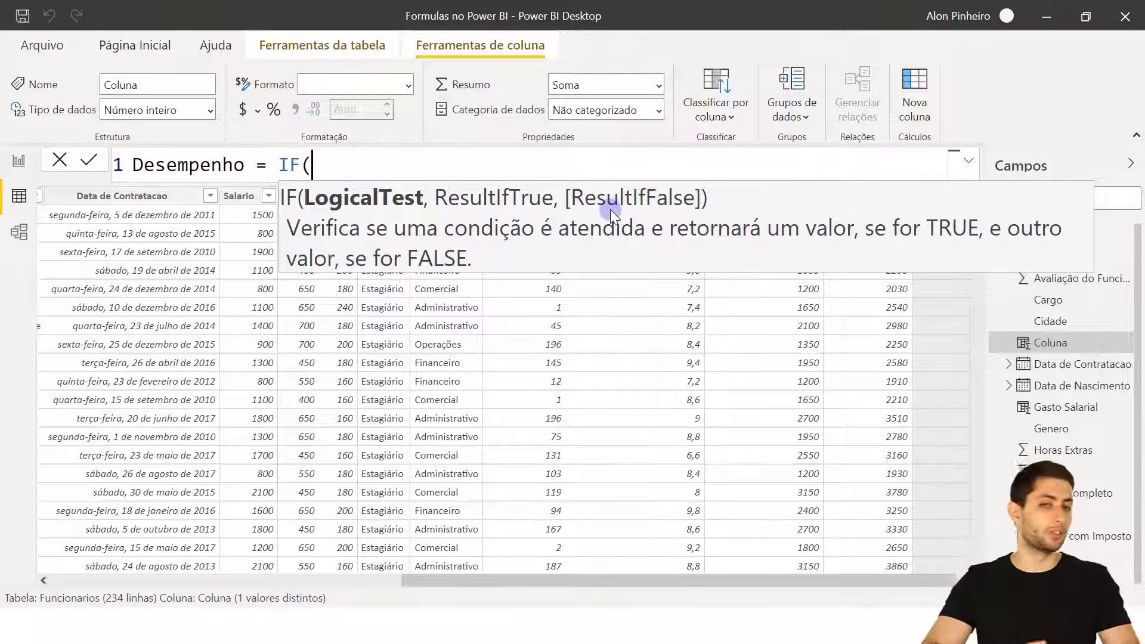
Step: Try the Portuguese function name SE in place of IF in the Desempenho formula, and put IF( back
{"action": "key", "text": "BackSpace"}
{"action": "key", "text": "BackSpace"}
{"action": "key", "text": "BackSpace"}
{"action": "type", "text": "SE"}
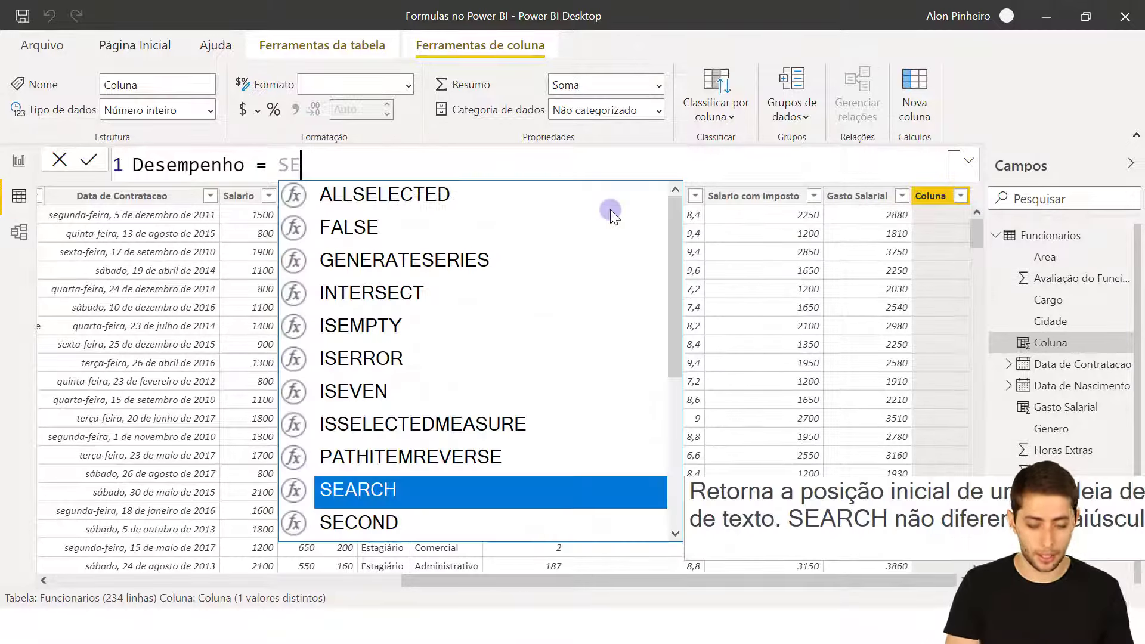
{"action": "key", "text": "BackSpace"}
{"action": "key", "text": "BackSpace"}
{"action": "type", "text": "IF("}
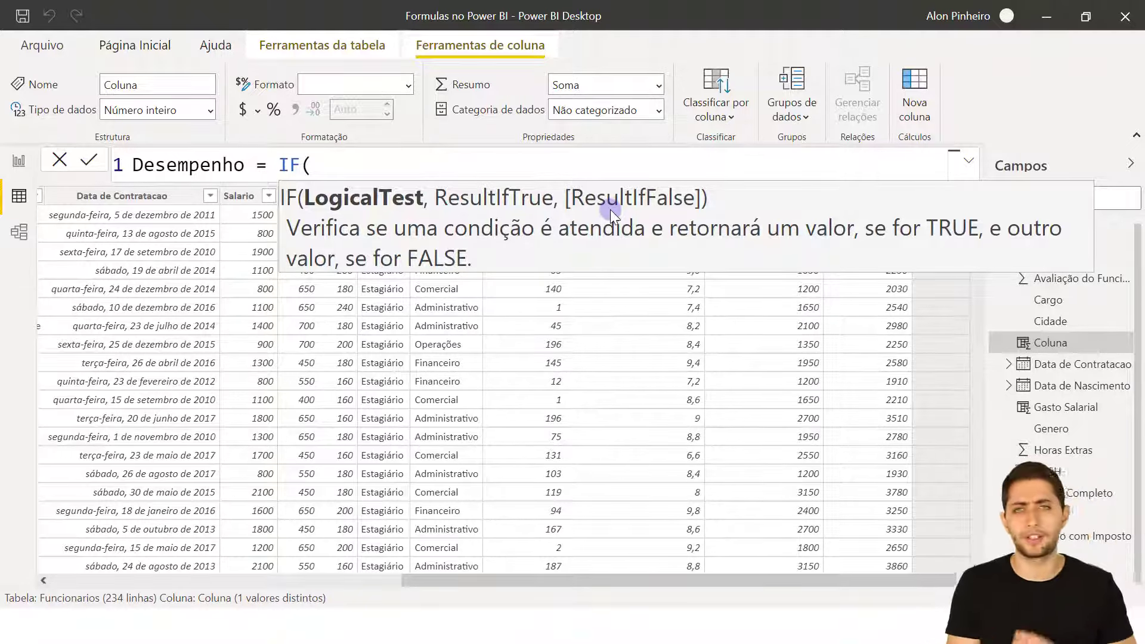
Step: Try the English function names SUM and AVERAGE in the Desempenho formula, clearing each one again
{"action": "key", "text": "BackSpace"}
{"action": "key", "text": "BackSpace"}
{"action": "key", "text": "BackSpace"}
{"action": "type", "text": "sum"}
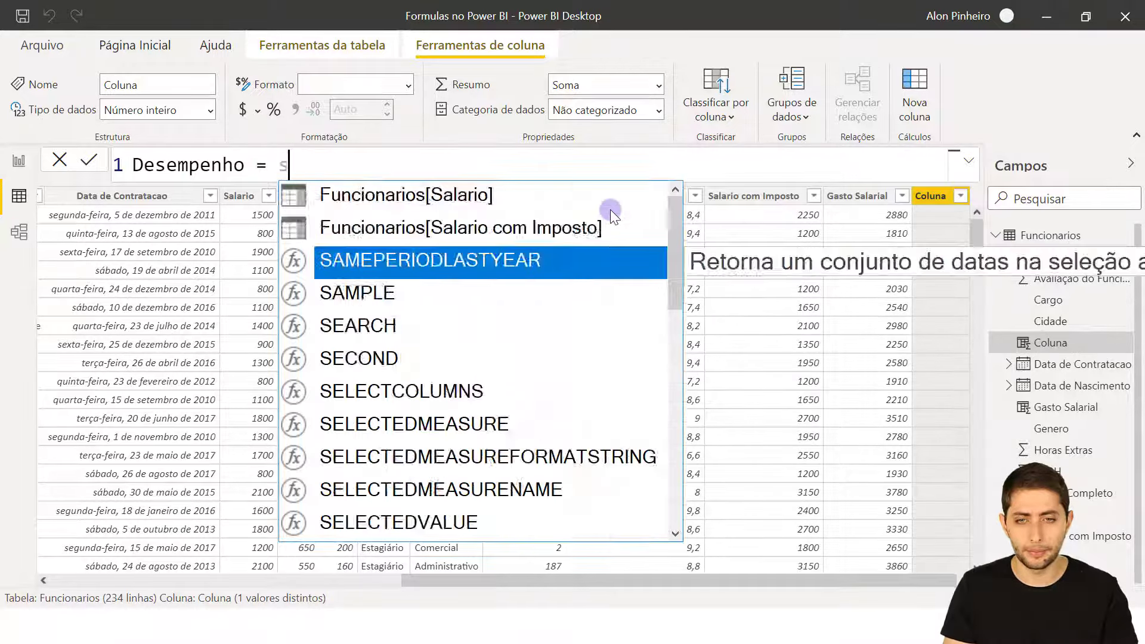
{"action": "key", "text": "BackSpace"}
{"action": "key", "text": "BackSpace"}
{"action": "key", "text": "BackSpace"}
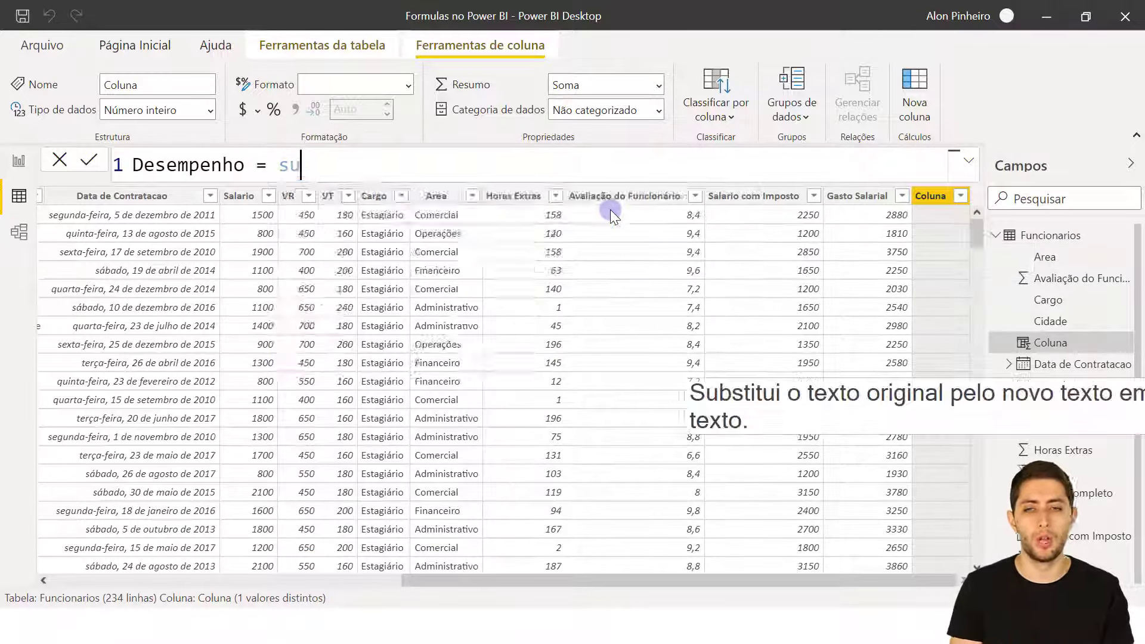
{"action": "type", "text": "average"}
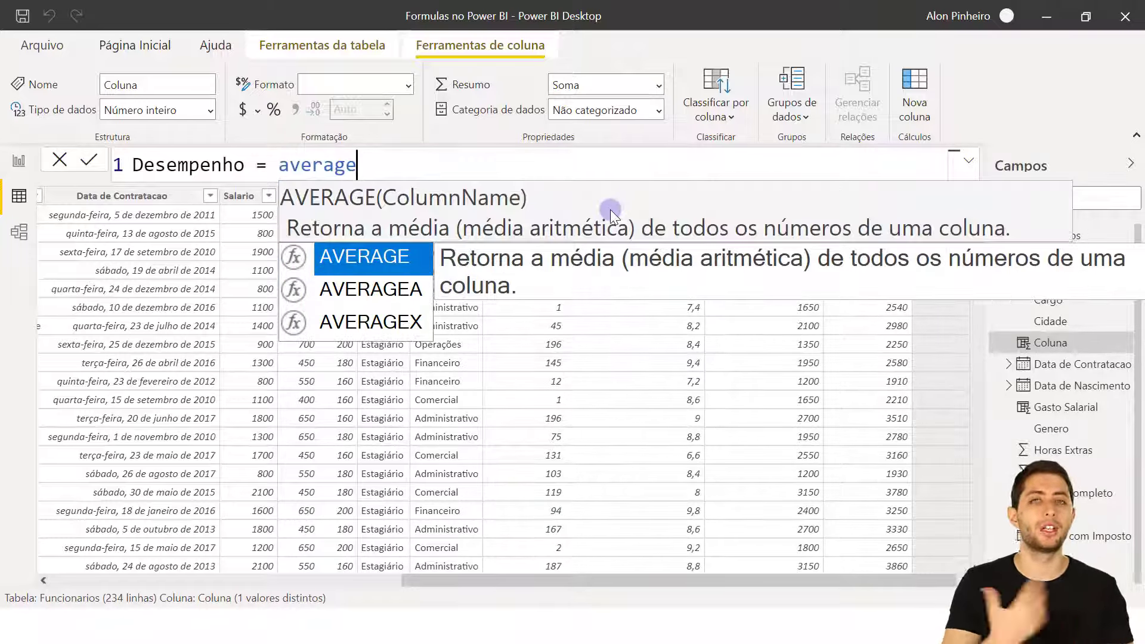
{"action": "key", "text": "BackSpace"}
{"action": "key", "text": "BackSpace"}
{"action": "key", "text": "BackSpace"}
{"action": "key", "text": "BackSpace"}
{"action": "key", "text": "BackSpace"}
{"action": "key", "text": "BackSpace"}
{"action": "key", "text": "BackSpace"}
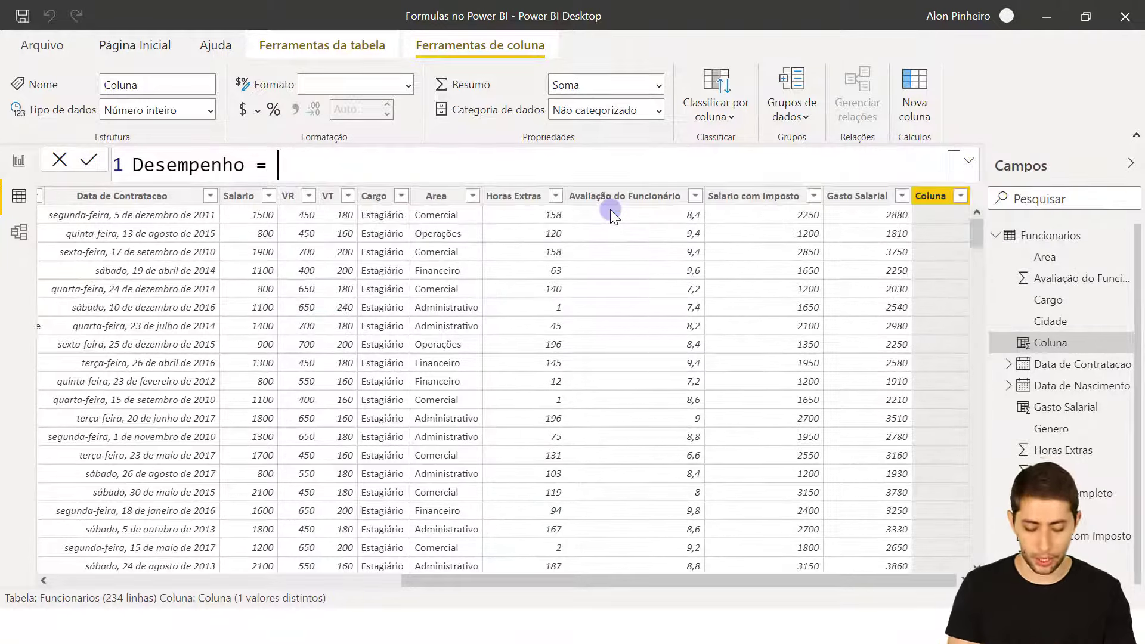
Step: Start the Desempenho formula with an IF whose logical test is Funcionarios[Avaliação do Funcionário]>=7
{"action": "type", "text": "if("}
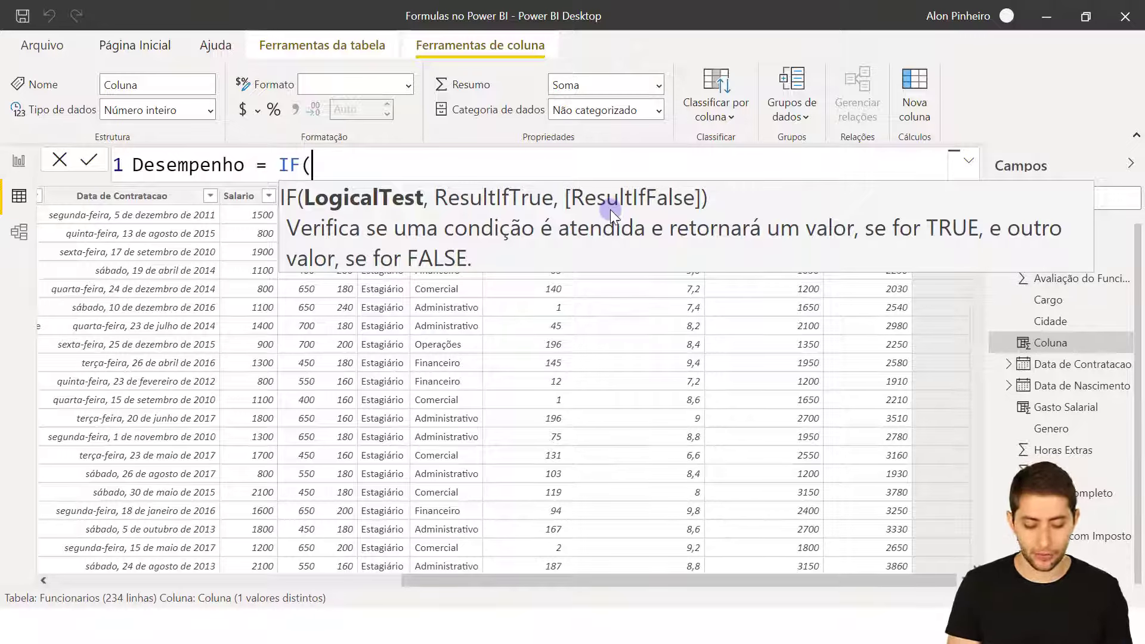
{"action": "type", "text": "avalia"}
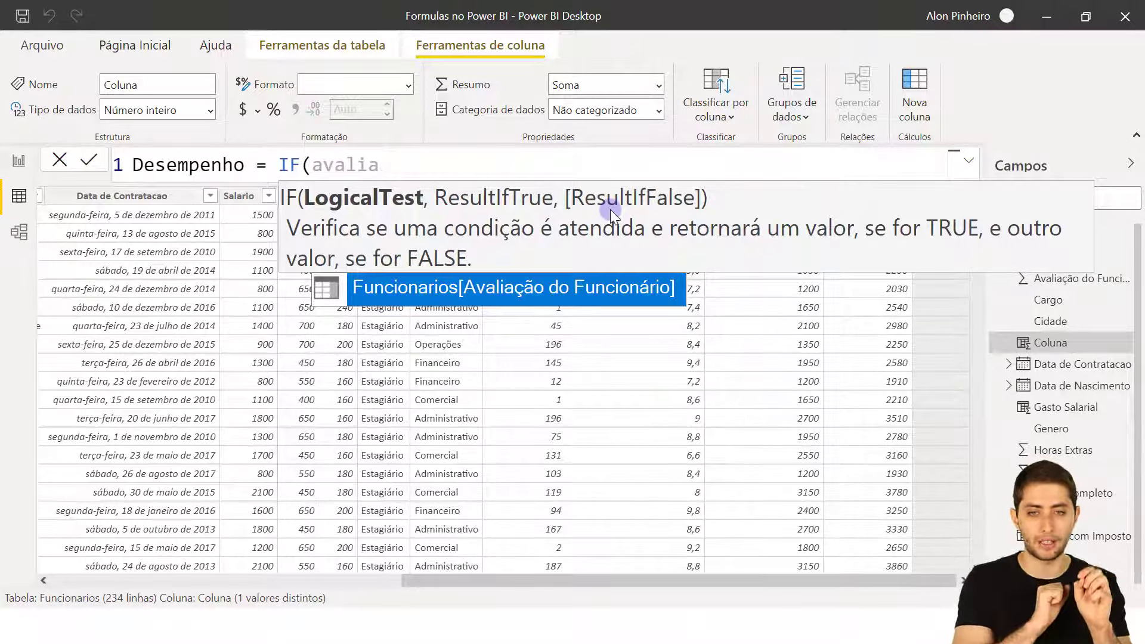
{"action": "key", "text": "Tab"}
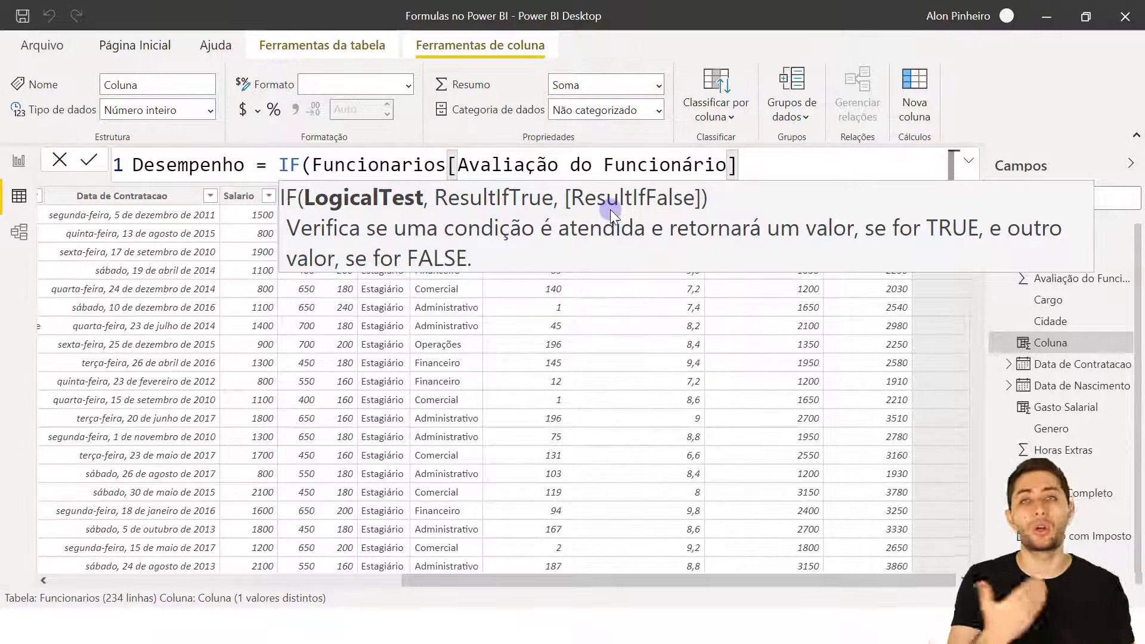
{"action": "type", "text": ">"}
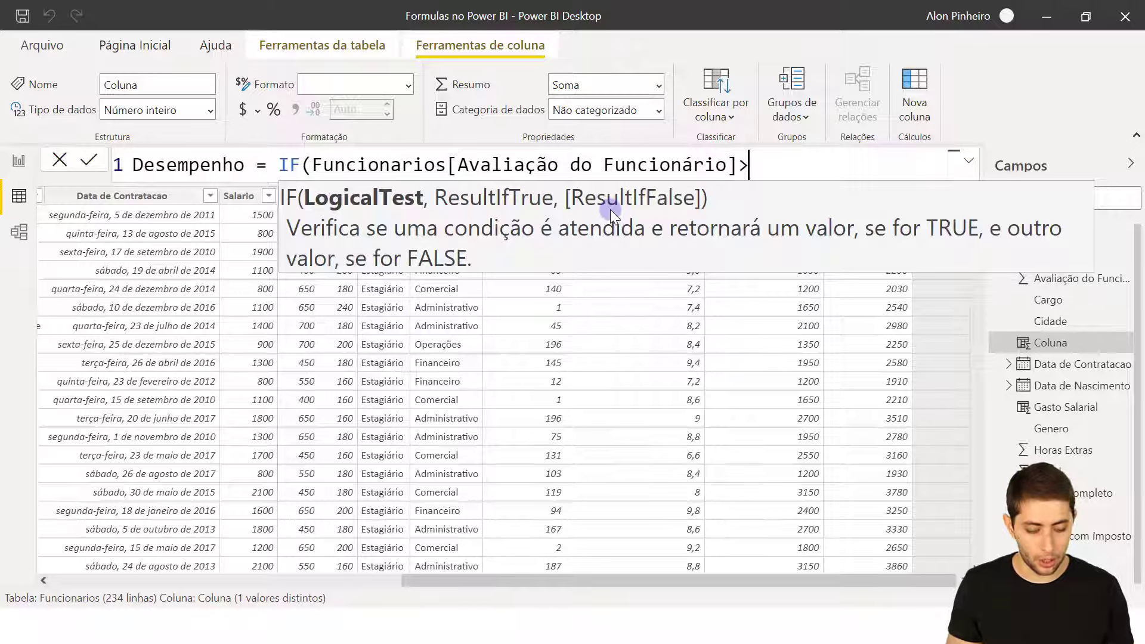
{"action": "type", "text": "=7"}
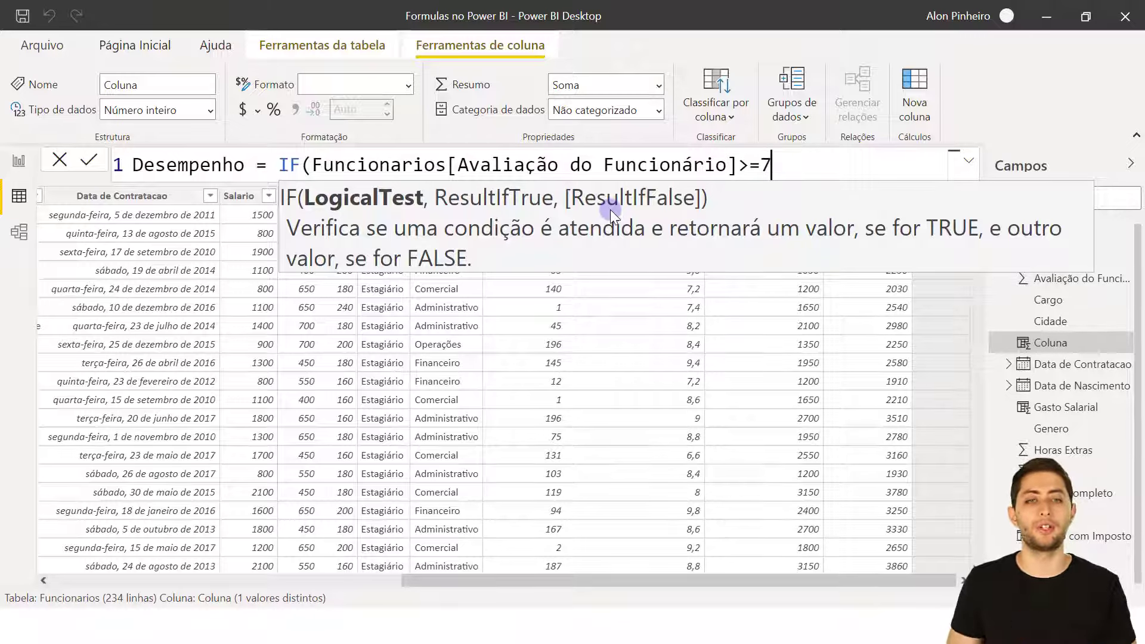
{"action": "type", "text": ","}
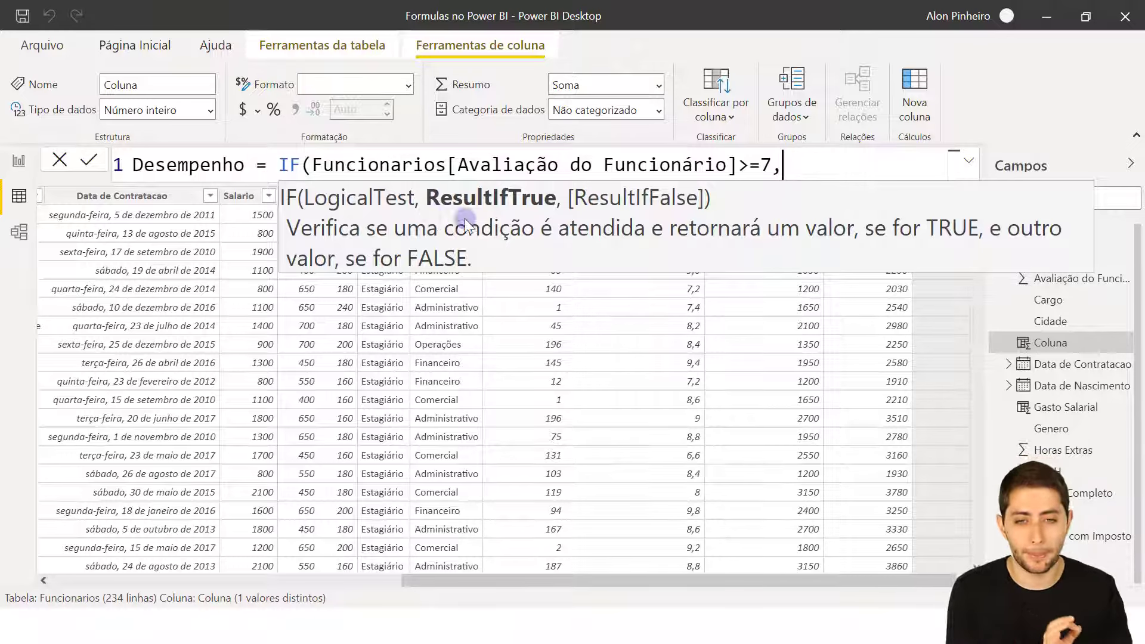
Step: Review the Avaliação do Funcionário condition in the formula and enter "Positiva" as the IF's result when true
{"action": "left_click_drag", "start_coordinate": [458, 165], "coordinate": [656, 164]}
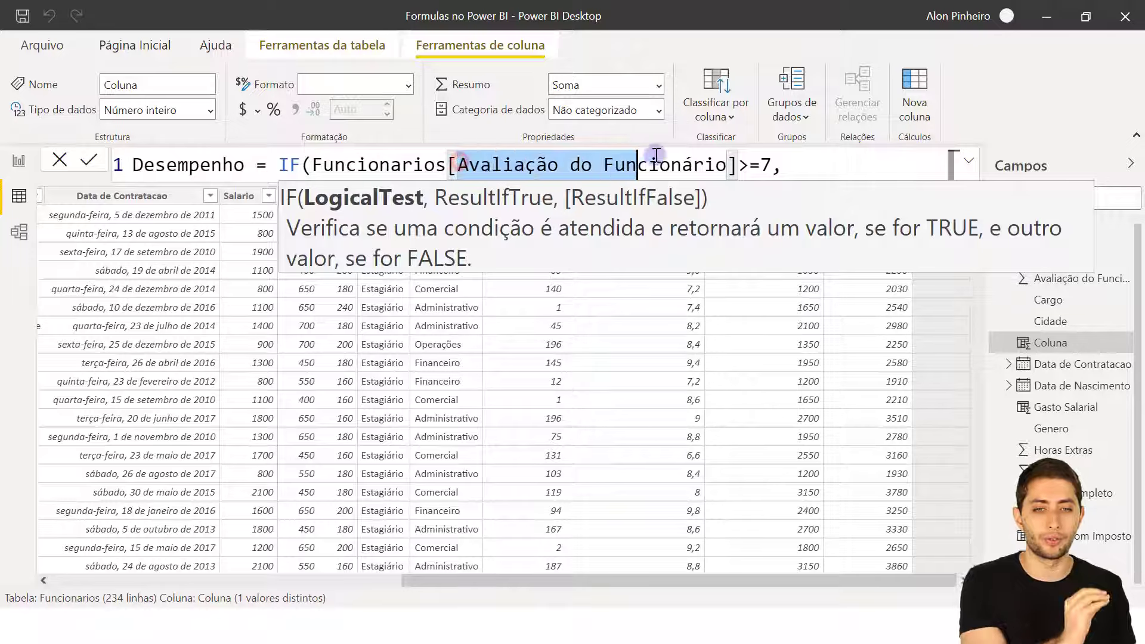
{"action": "key", "text": "shift+Home"}
{"action": "left_click", "coordinate": [787, 173]}
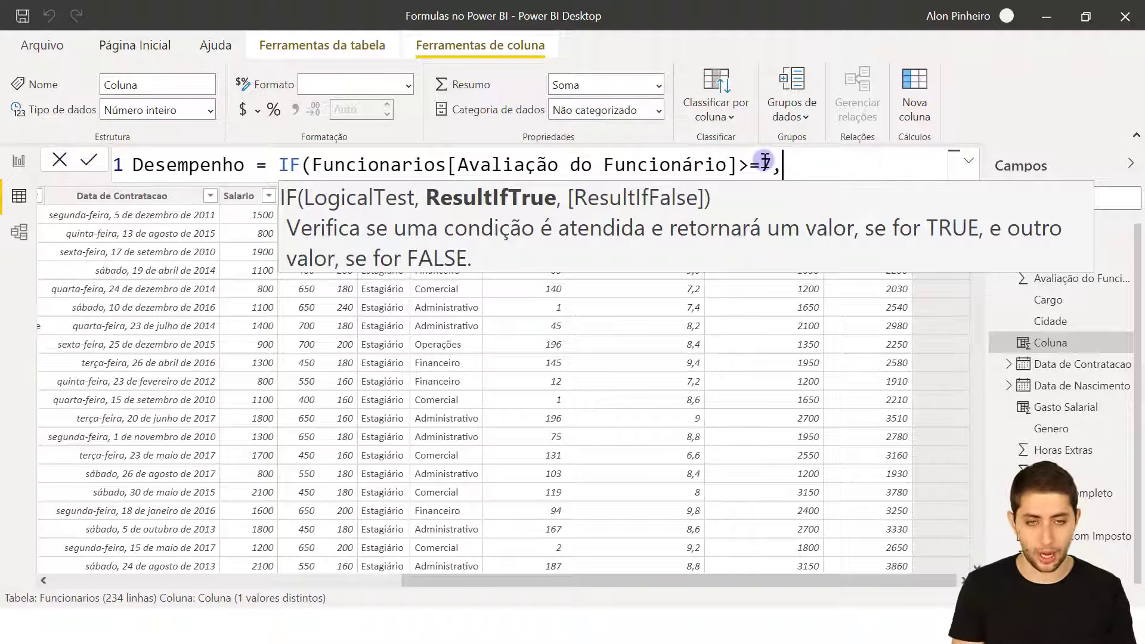
{"action": "type", "text": "\"Posi"}
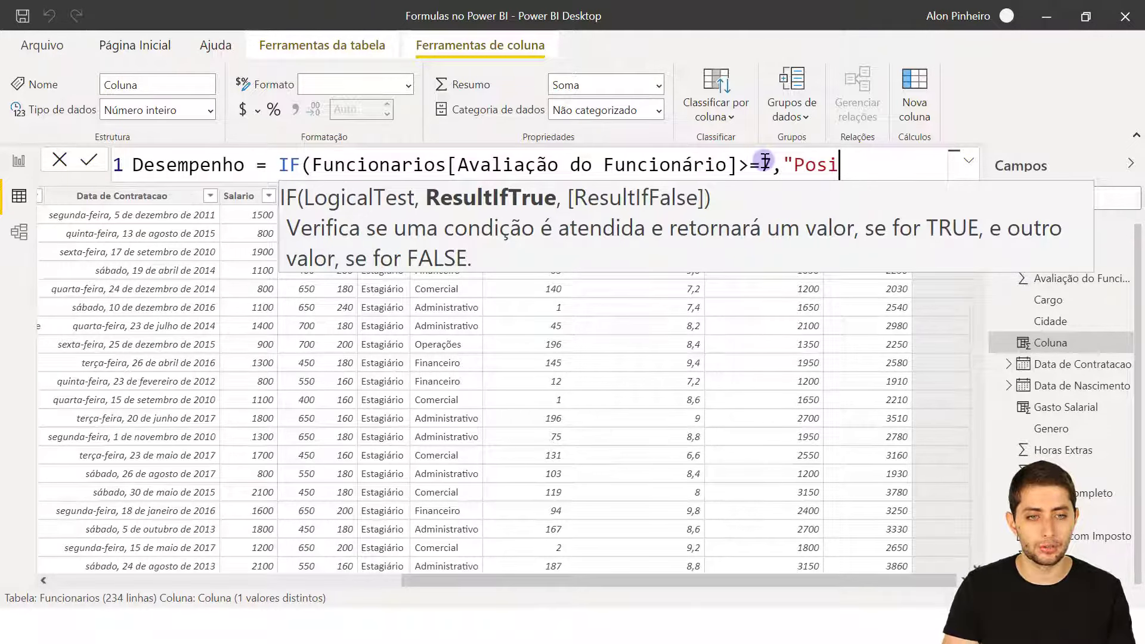
{"action": "type", "text": "tiva\""}
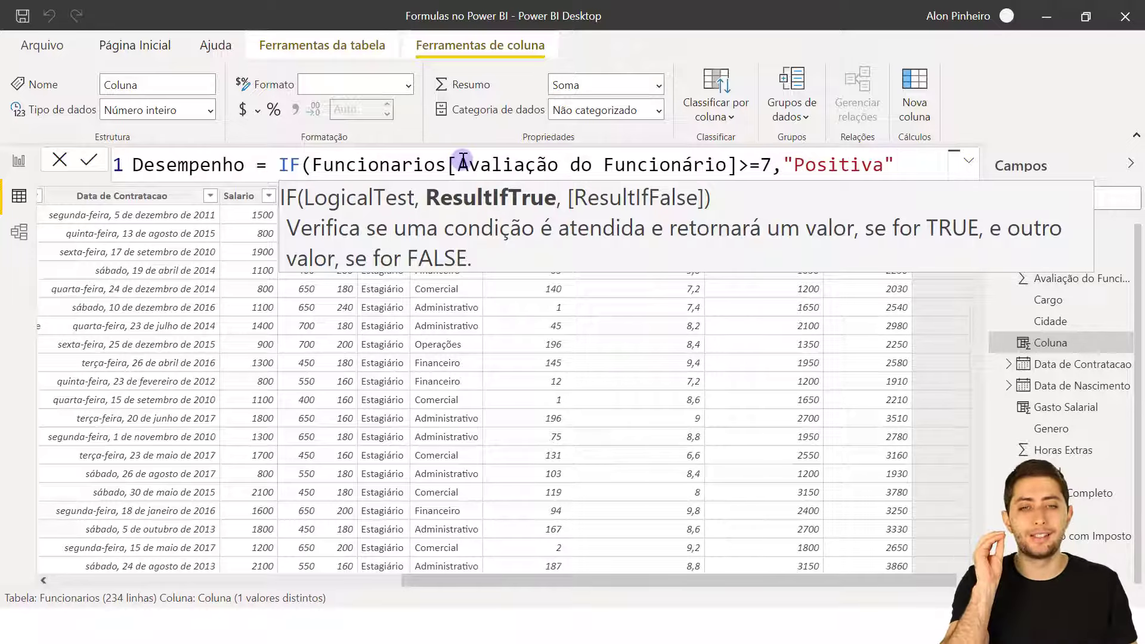
Step: Check the condition and its true result, and add "Negativa" as the IF's result when false
{"action": "left_click_drag", "start_coordinate": [457, 162], "coordinate": [891, 166]}
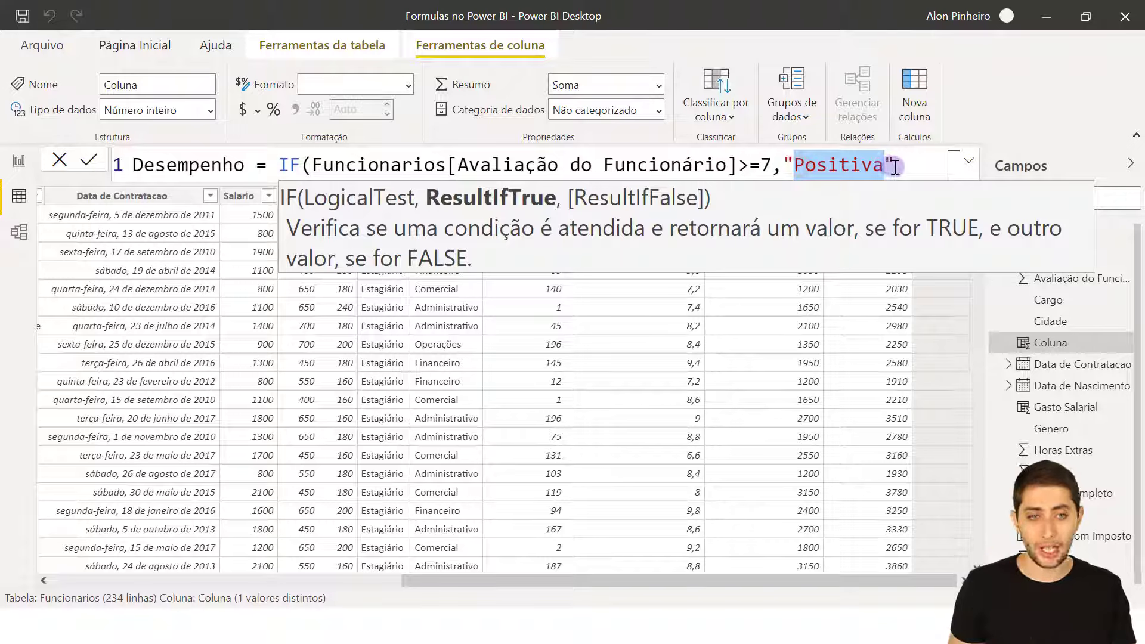
{"action": "left_click", "coordinate": [905, 168]}
{"action": "type", "text": ","}
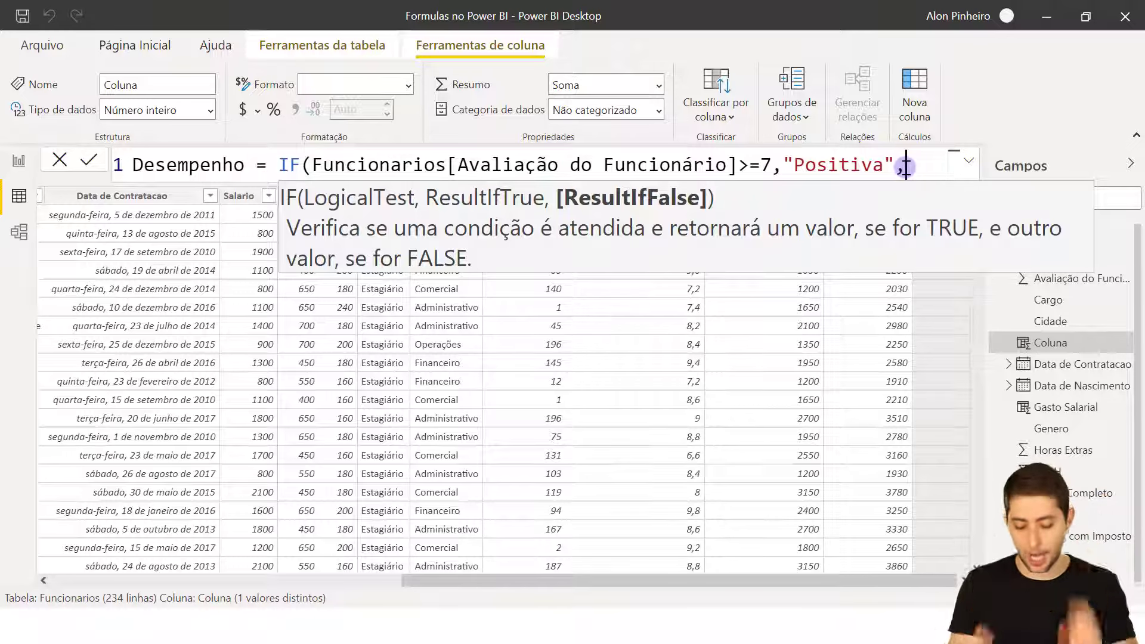
{"action": "type", "text": "\"Ne"}
{"action": "type", "text": "gat"}
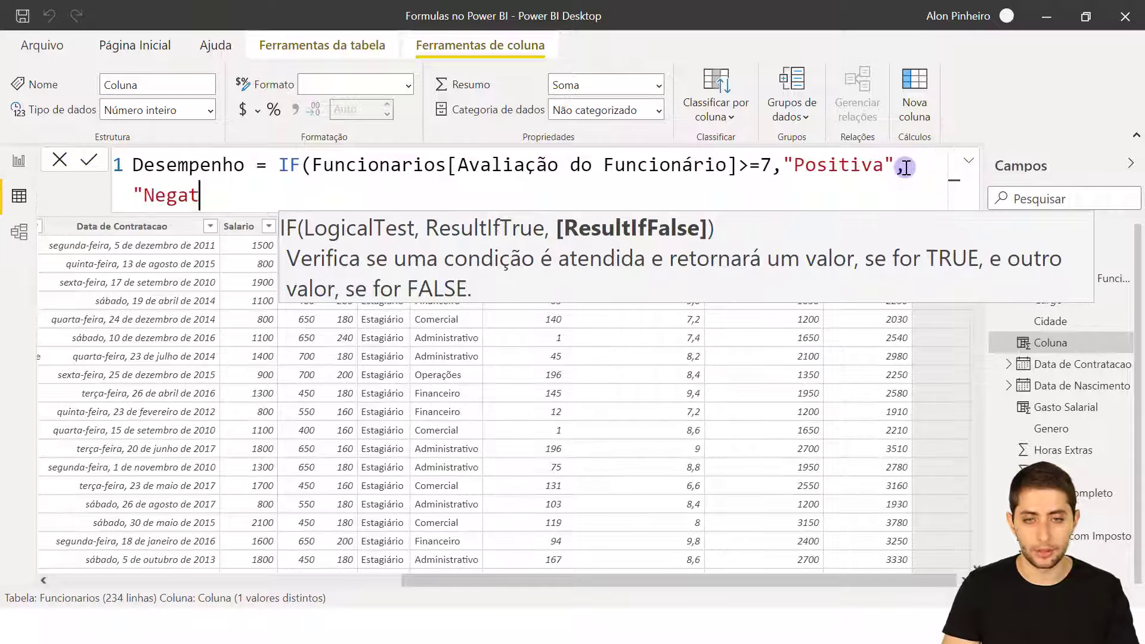
{"action": "type", "text": "iva\""}
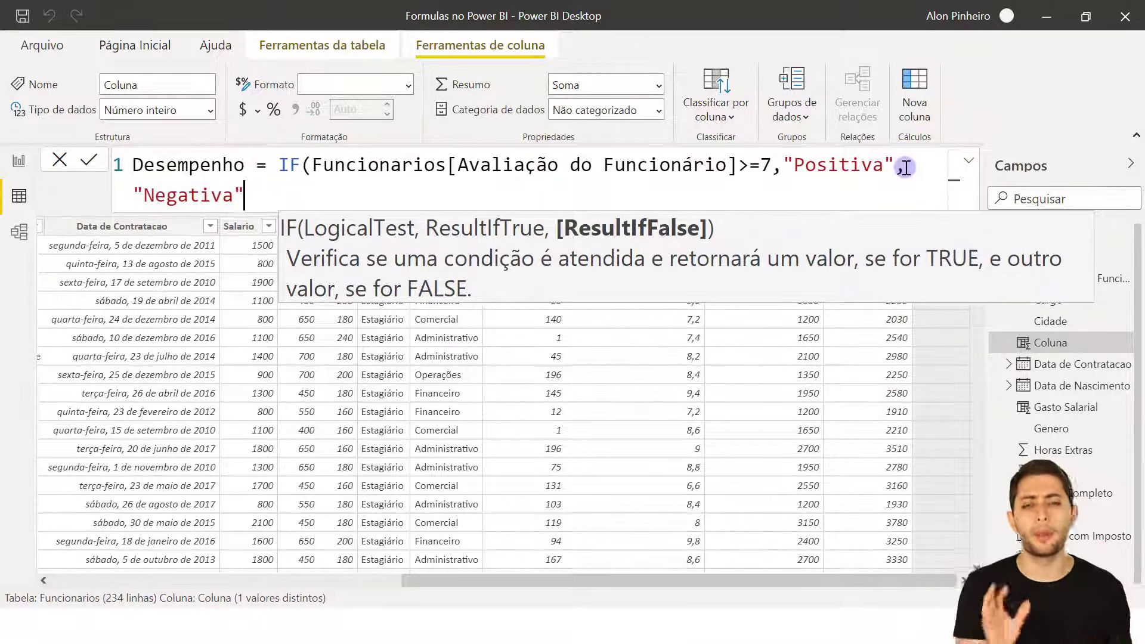
Step: Recheck the condition and both results in the IF, close its parenthesis and commit the Desempenho column
{"action": "left_click_drag", "start_coordinate": [480, 167], "coordinate": [884, 168]}
{"action": "left_click", "coordinate": [742, 167]}
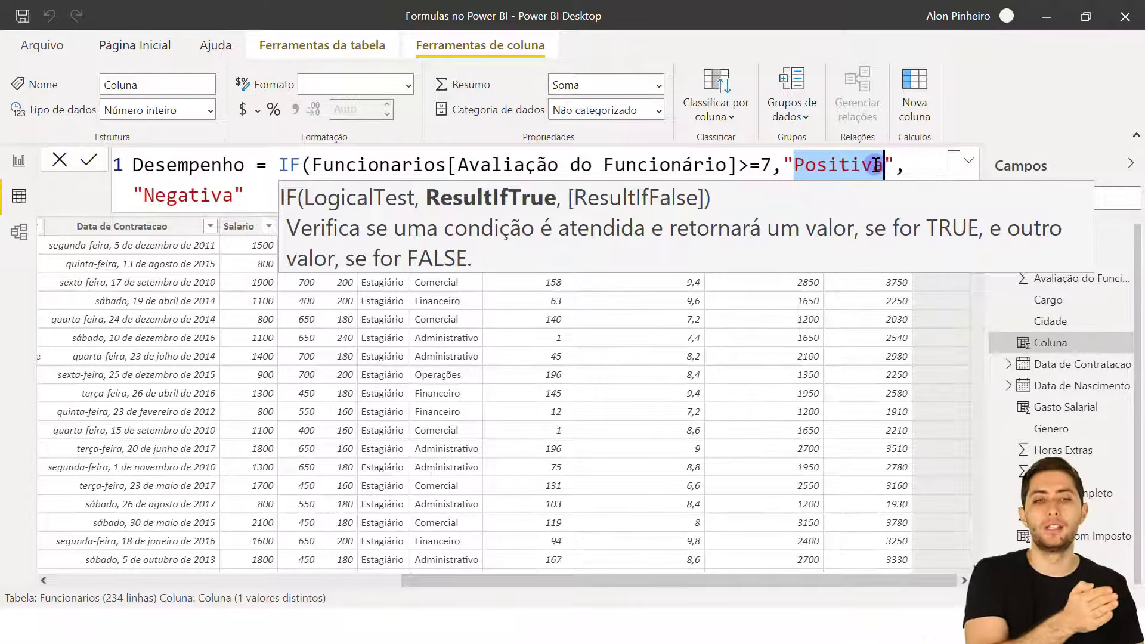
{"action": "left_click", "coordinate": [875, 166]}
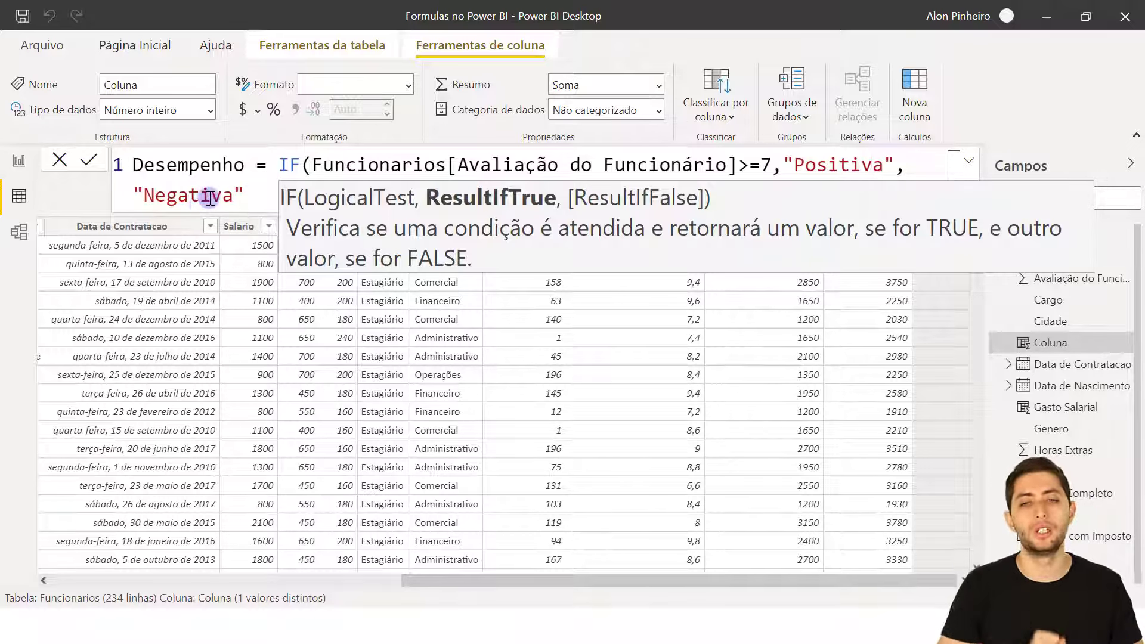
{"action": "left_click", "coordinate": [249, 197]}
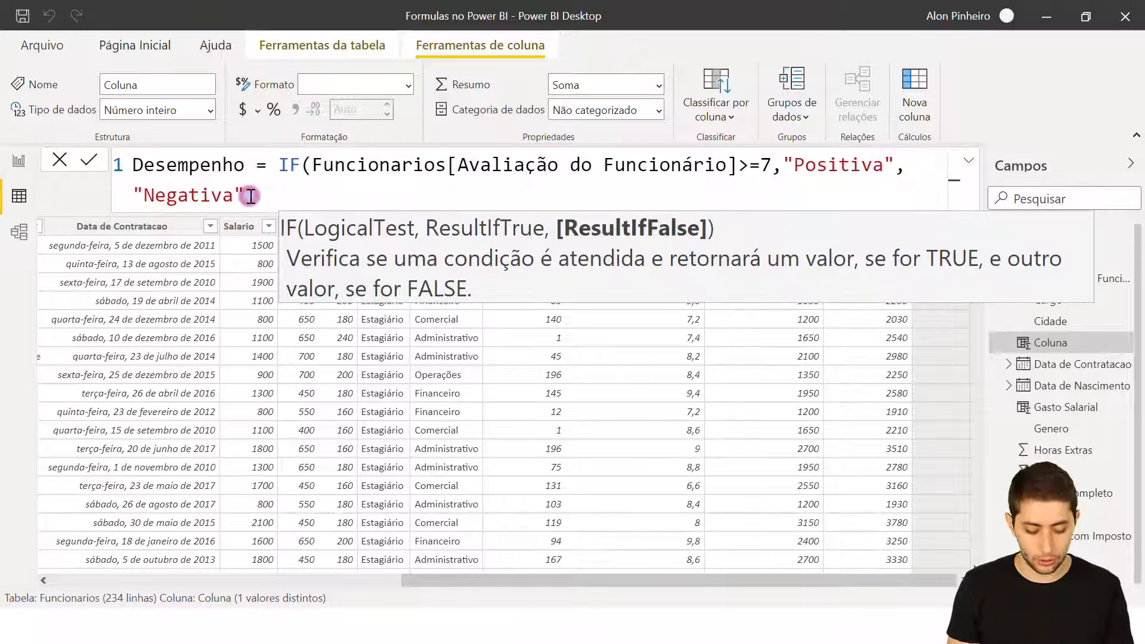
{"action": "type", "text": ")"}
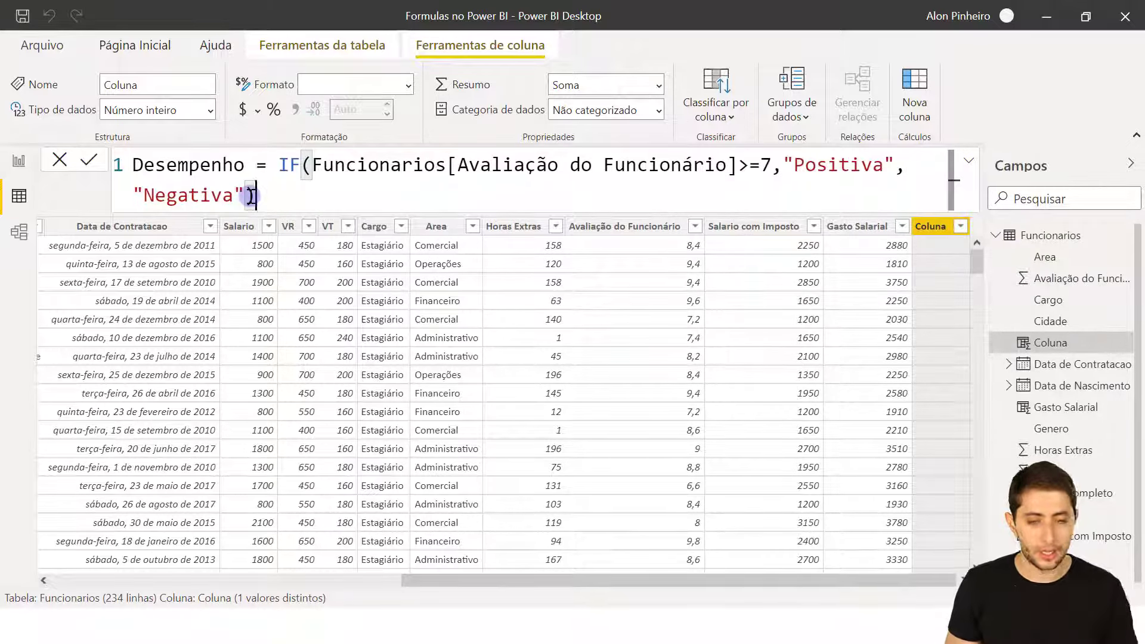
{"action": "key", "text": "Return"}
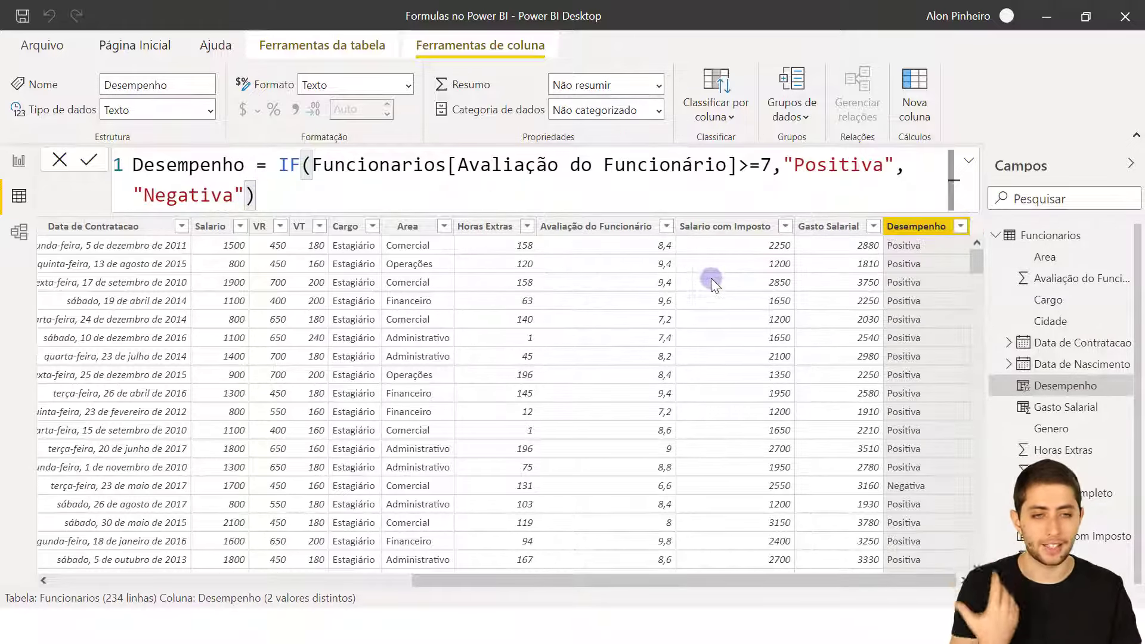
Step: Compare Avaliação do Funcionário with Desempenho in the first rows and in the row marked Negativa
{"action": "left_click", "coordinate": [622, 247]}
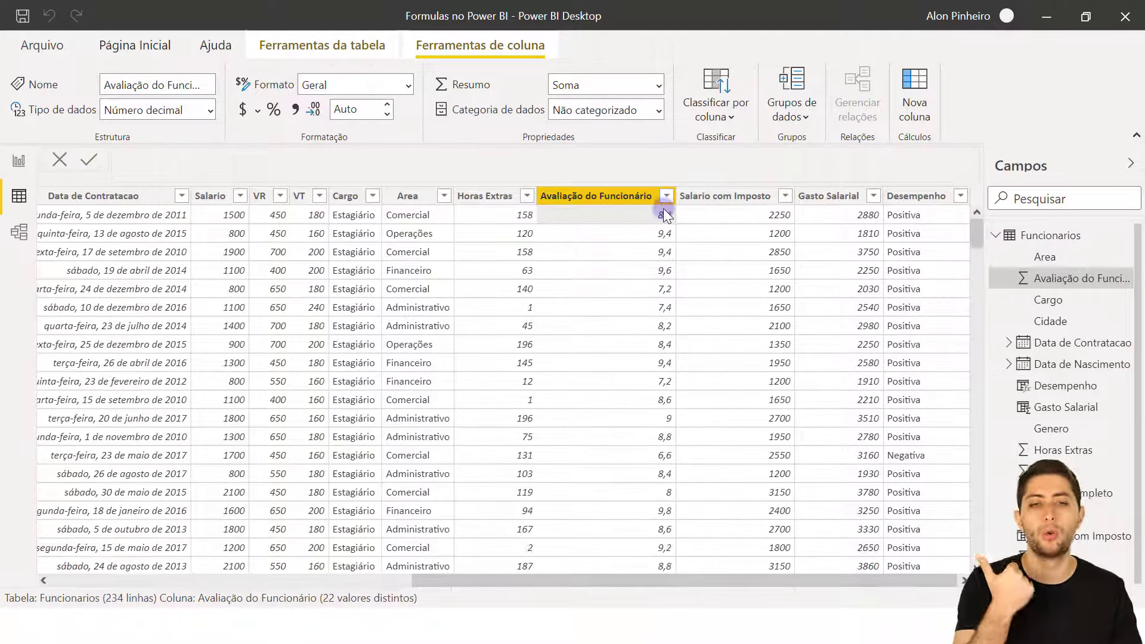
{"action": "left_click", "coordinate": [904, 217]}
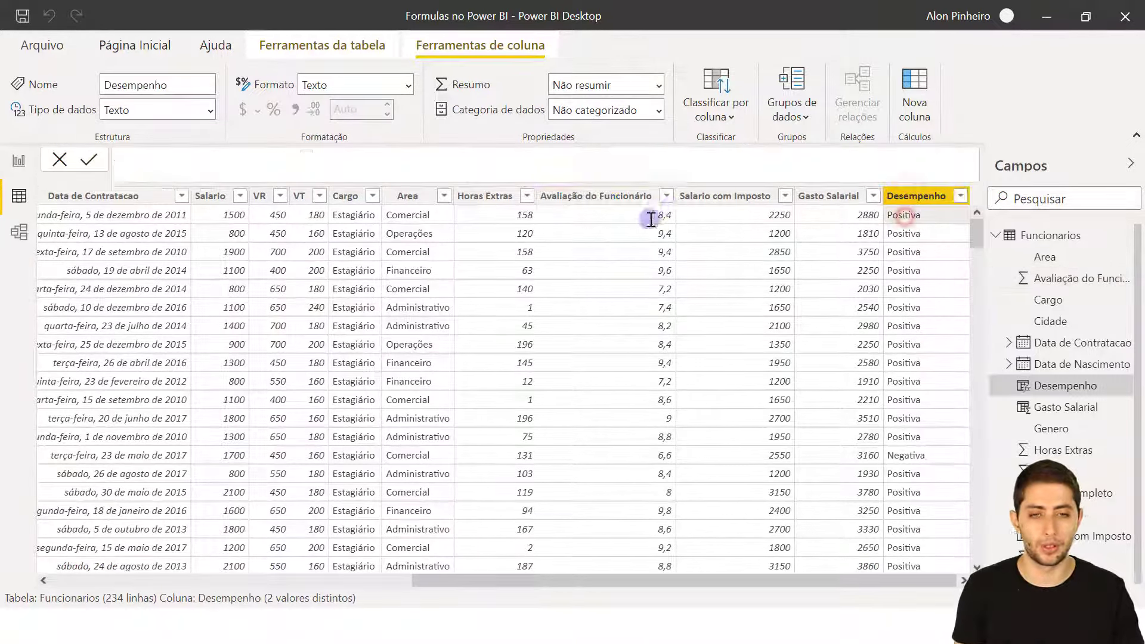
{"action": "left_click", "coordinate": [647, 266]}
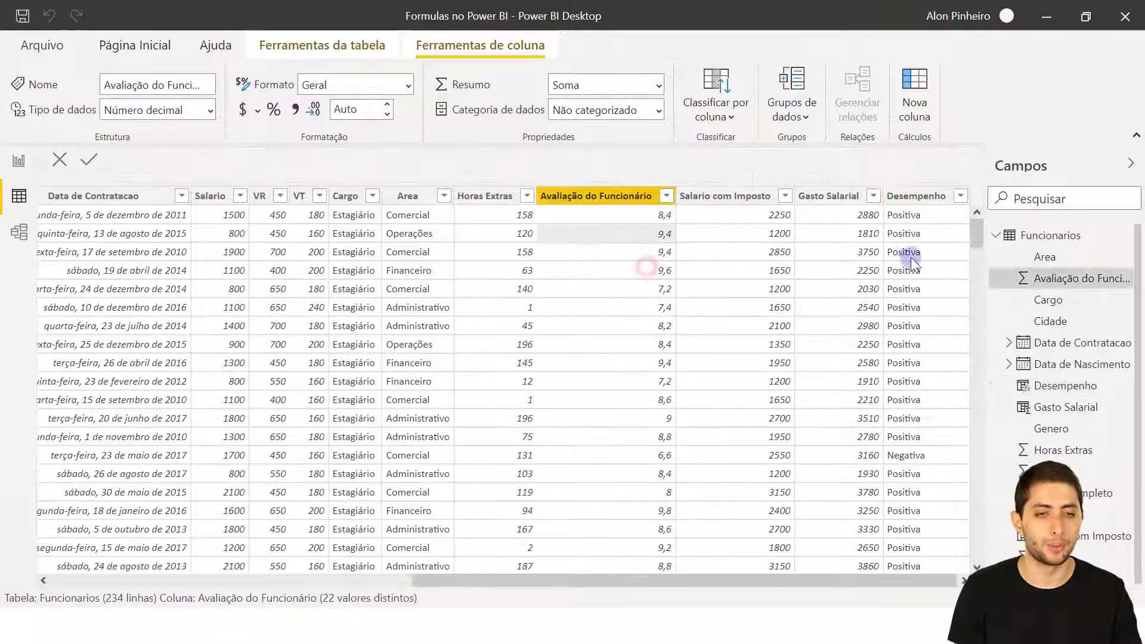
{"action": "scroll", "coordinate": [922, 304], "scroll_direction": "down", "scroll_amount": 2}
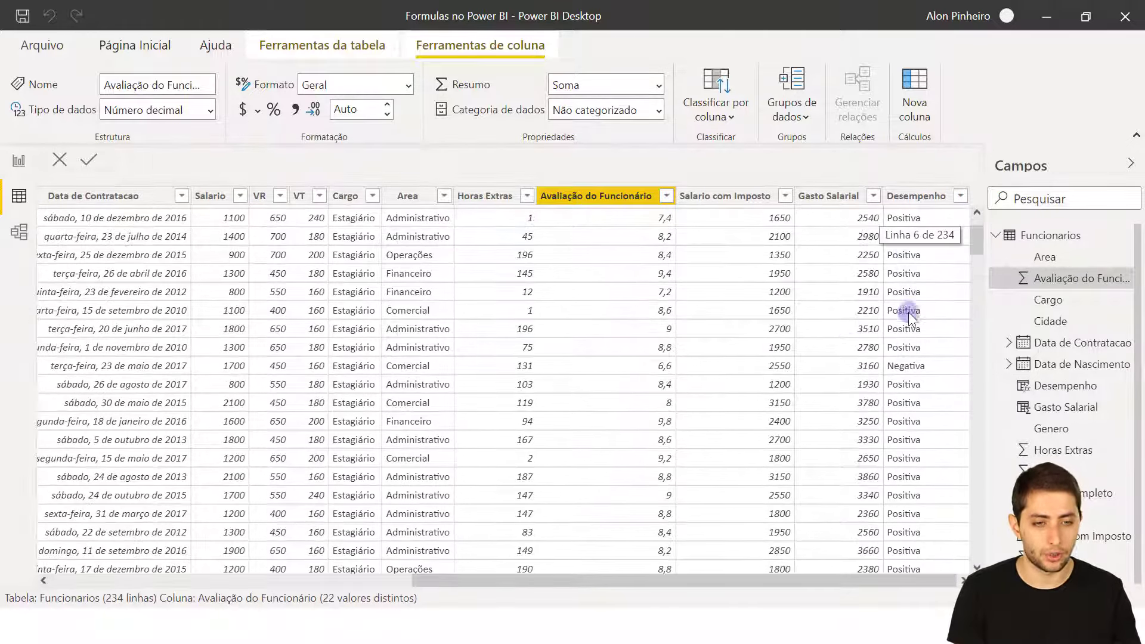
{"action": "left_click", "coordinate": [640, 366]}
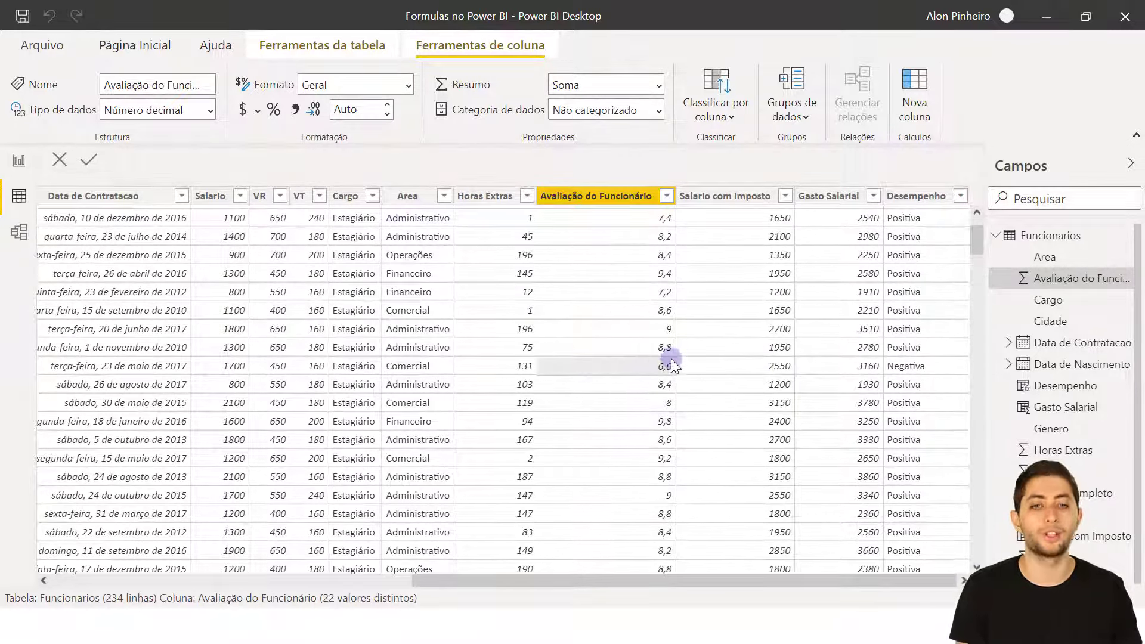
{"action": "left_click", "coordinate": [919, 370]}
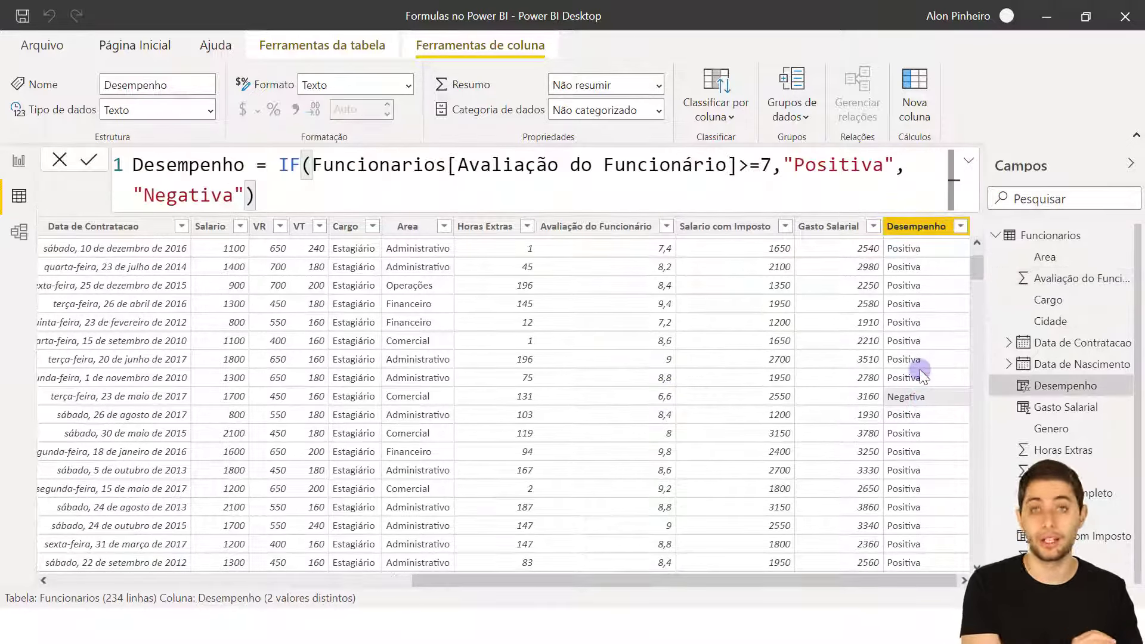
Step: Look through the Desempenho values further down the table and review the IF formula's condition and results
{"action": "scroll", "coordinate": [923, 375], "scroll_direction": "down", "scroll_amount": 15}
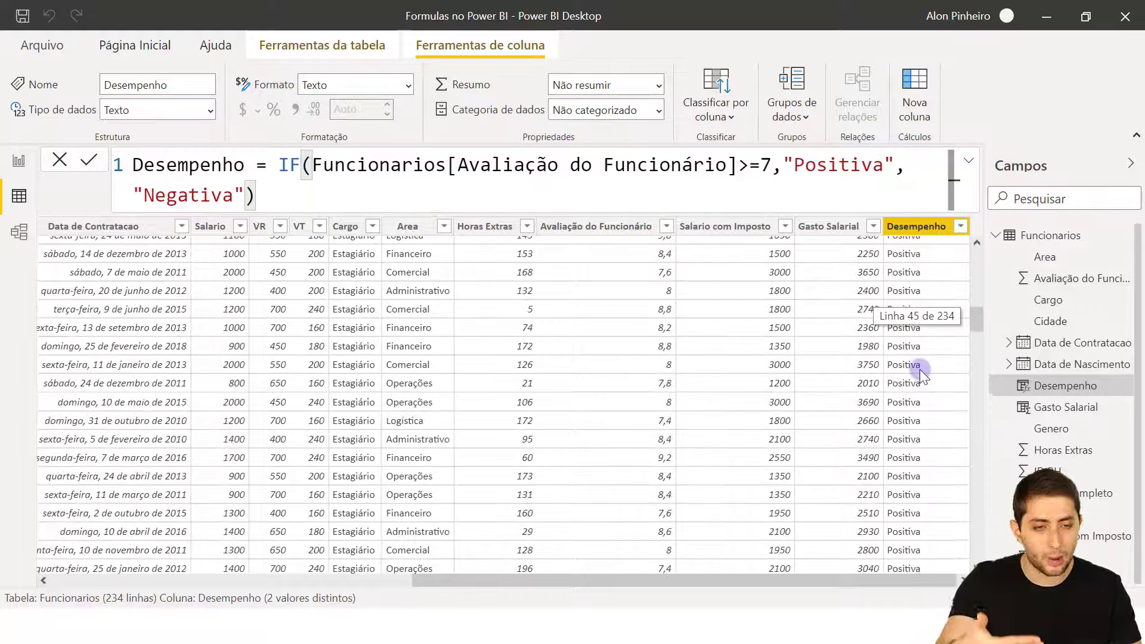
{"action": "scroll", "coordinate": [923, 376], "scroll_direction": "up", "scroll_amount": 15}
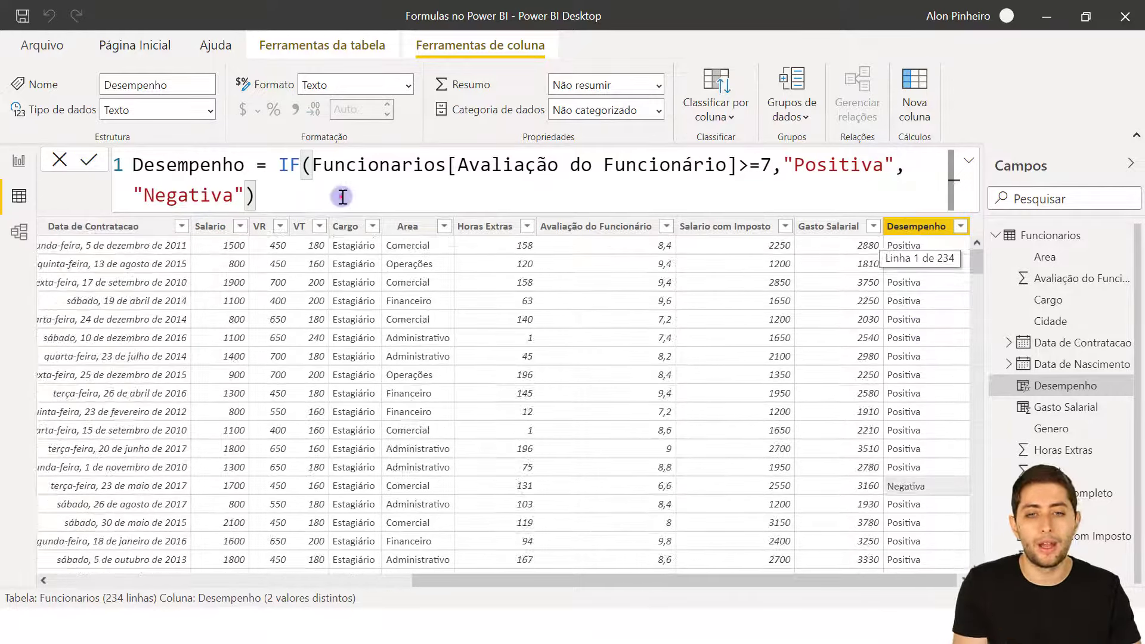
{"action": "left_click", "coordinate": [281, 166], "text": "shift"}
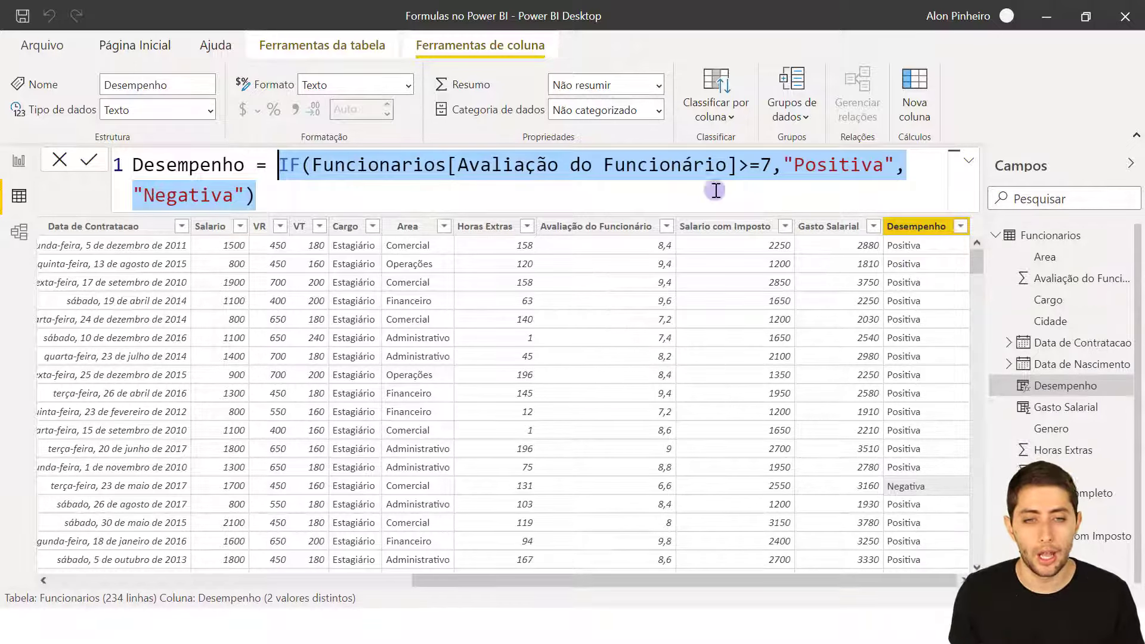
{"action": "left_click", "coordinate": [688, 189]}
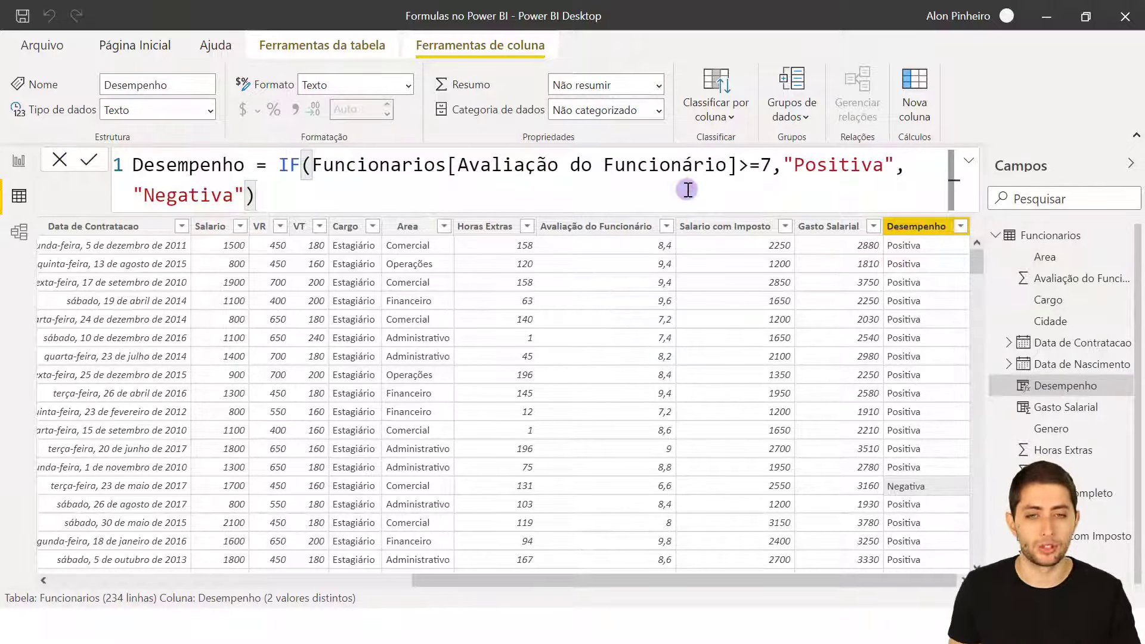
{"action": "scroll", "coordinate": [688, 190], "scroll_direction": "up", "scroll_amount": 2}
{"action": "scroll", "coordinate": [688, 190], "scroll_direction": "down", "scroll_amount": 1}
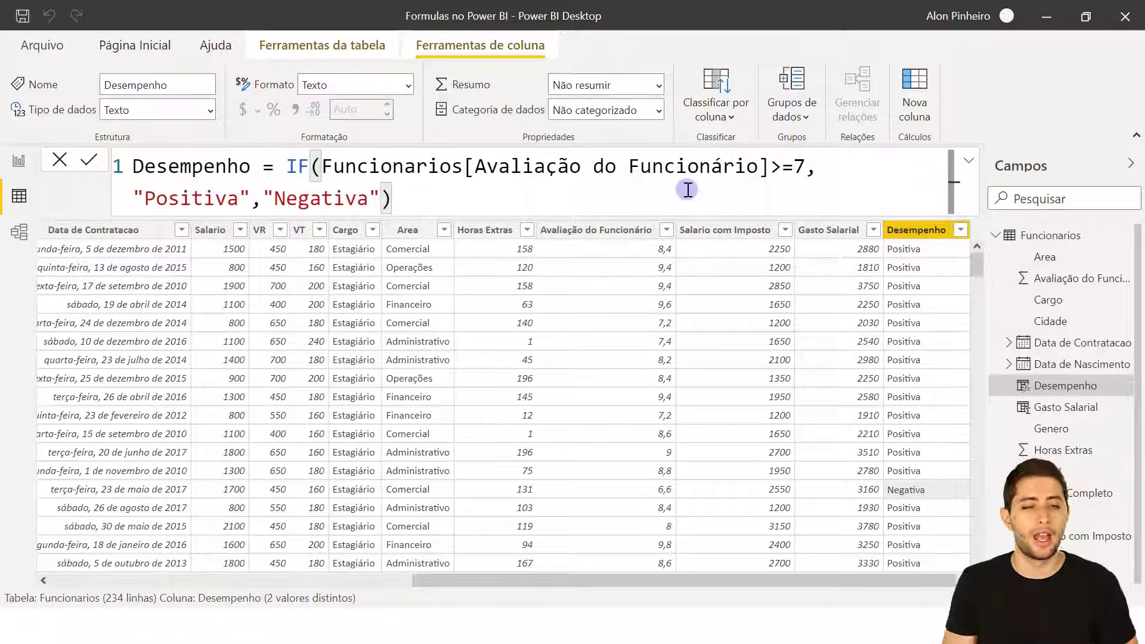
{"action": "left_click", "coordinate": [841, 170]}
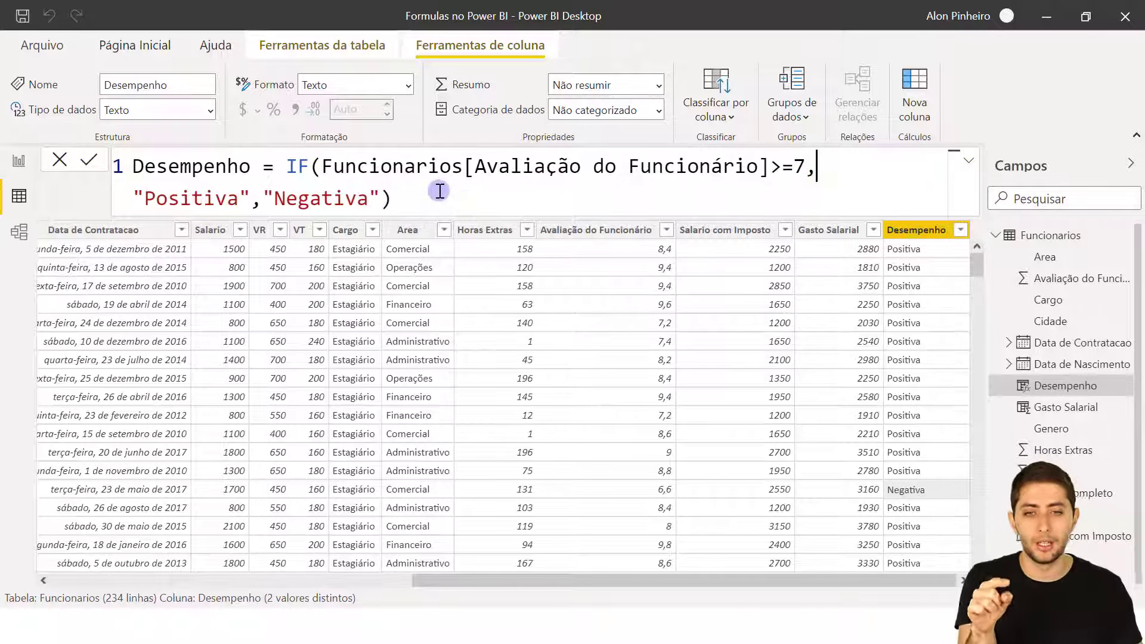
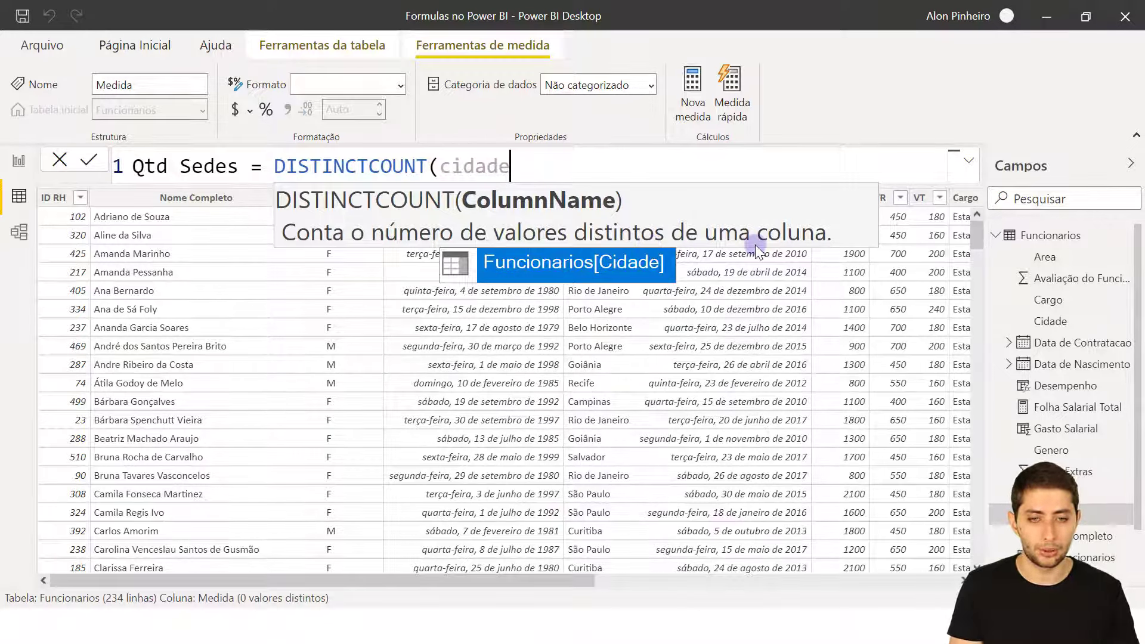
Step: Complete the Qtd Sedes measure with Funcionarios[Cidade] as the DISTINCTCOUNT column, close the parenthesis and commit it
{"action": "key", "text": "Tab"}
{"action": "type", "text": ")"}
{"action": "key", "text": "Return"}
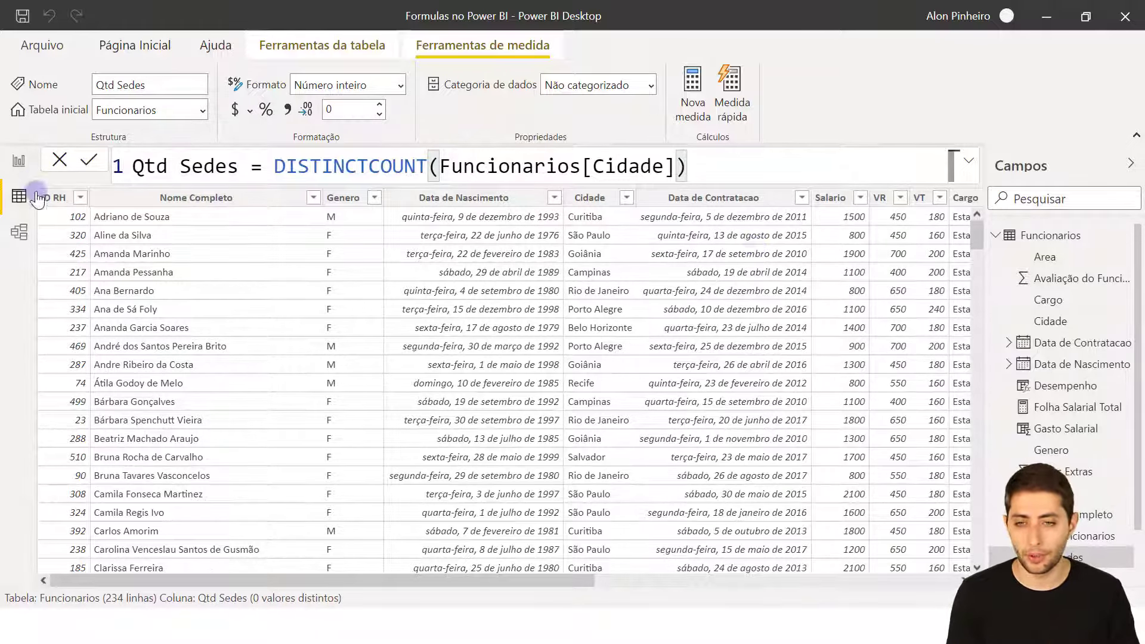
Step: Duplicate the Qtd Funcionarios card on report page Página 2 and place the copy beside the original as a third card
{"action": "left_click", "coordinate": [19, 161]}
{"action": "left_click", "coordinate": [411, 221]}
{"action": "key", "text": "ctrl+c"}
{"action": "key", "text": "ctrl+v"}
{"action": "left_click_drag", "start_coordinate": [422, 227], "coordinate": [634, 219]}
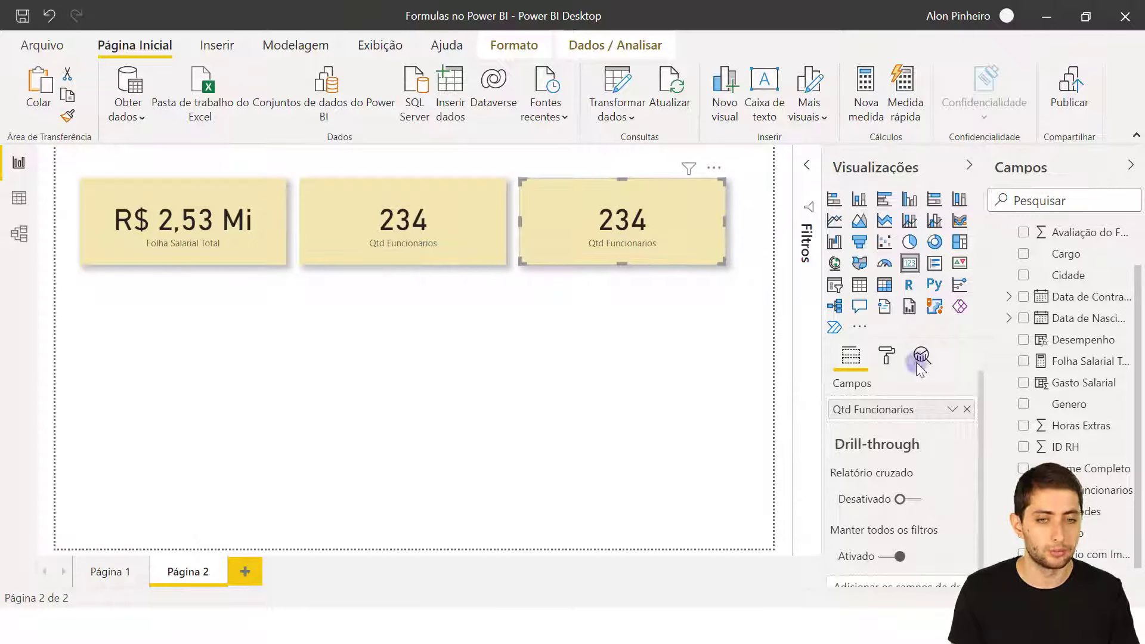
Step: Replace the Qtd Funcionarios field in the third card with the Qtd Sedes measure
{"action": "left_click", "coordinate": [967, 410]}
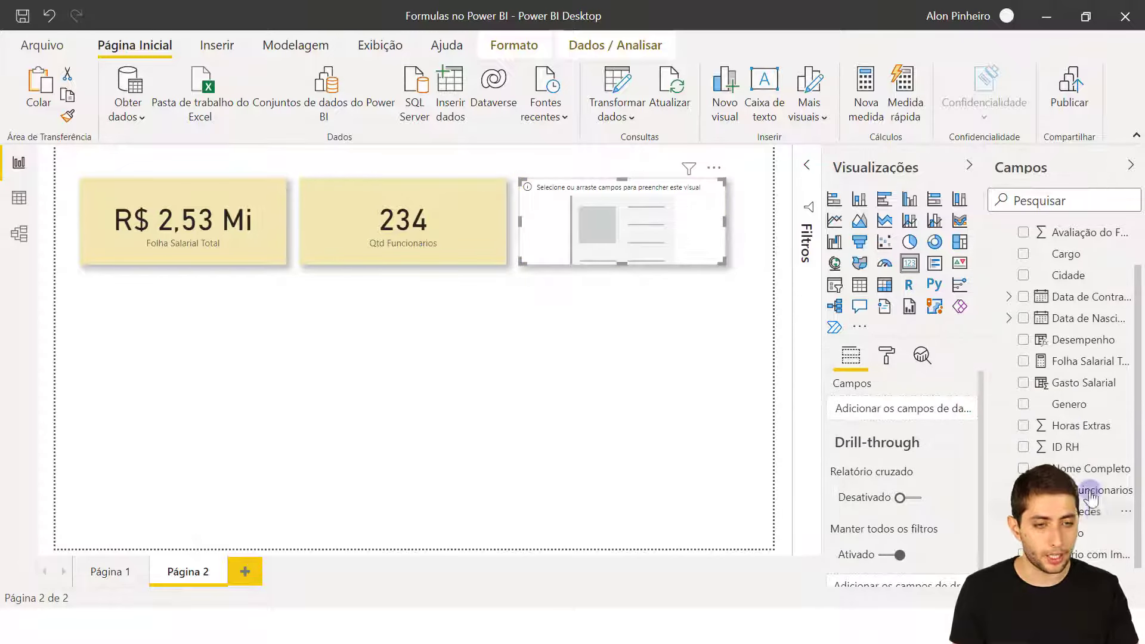
{"action": "left_click_drag", "start_coordinate": [1088, 511], "coordinate": [882, 406]}
{"action": "left_click", "coordinate": [541, 346]}
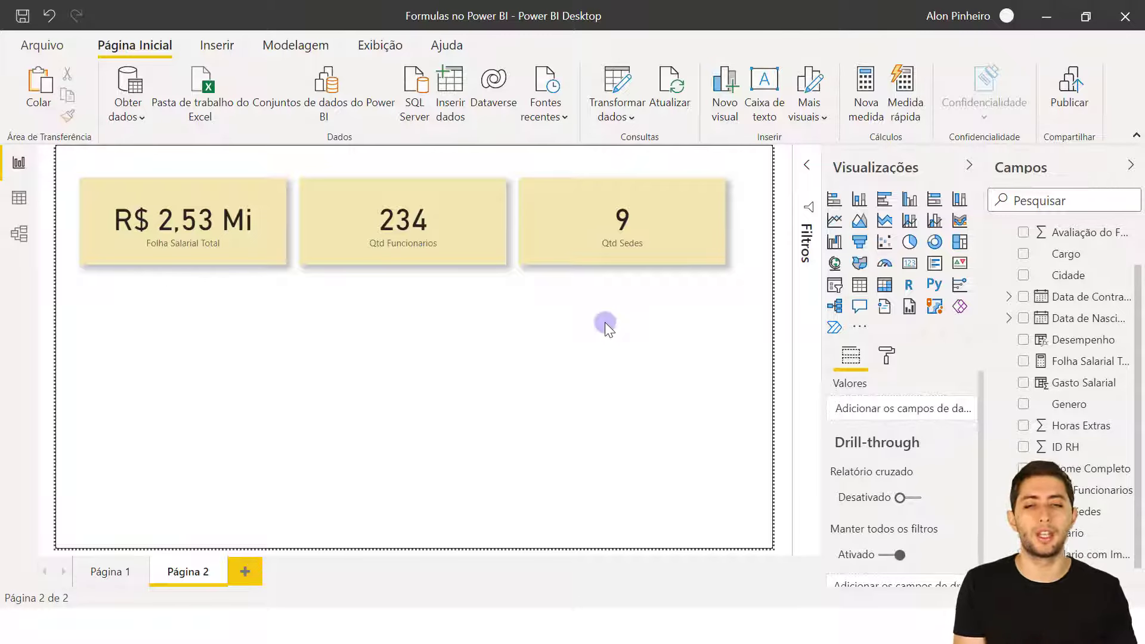
Step: Move the Folha Salarial Total, Qtd Funcionarios and Qtd Sedes cards slightly higher on the page, aligned in one row
{"action": "mouse_move", "coordinate": [197, 217]}
{"action": "left_mouse_down"}
{"action": "mouse_move", "coordinate": [186, 212]}
{"action": "mouse_move", "coordinate": [198, 206]}
{"action": "left_mouse_up"}
{"action": "left_click_drag", "start_coordinate": [361, 244], "coordinate": [366, 238]}
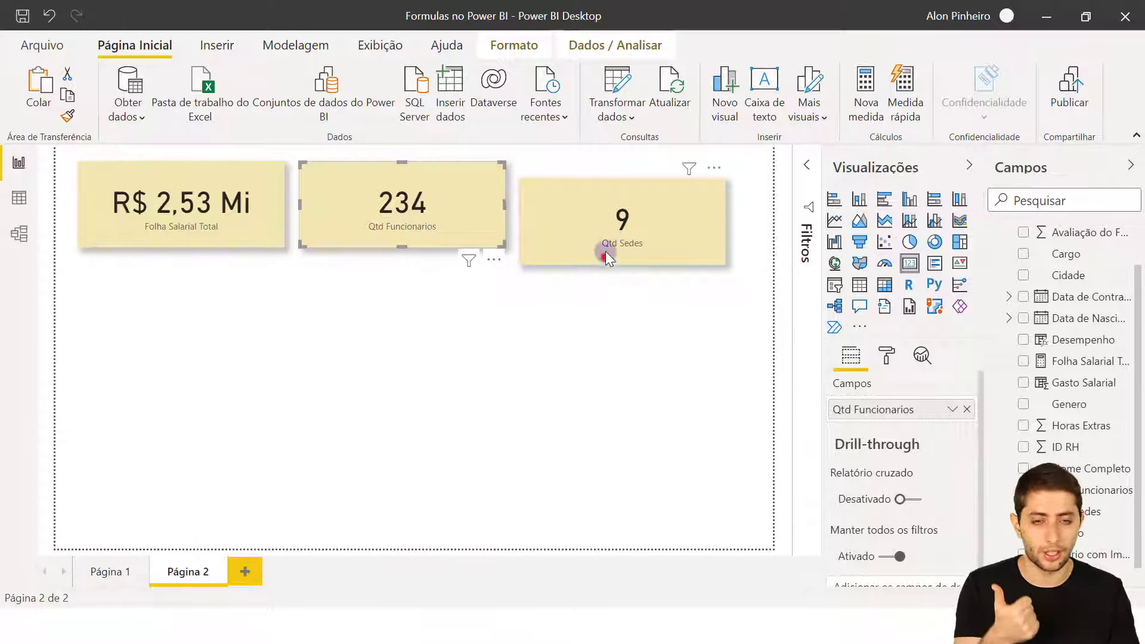
{"action": "left_click_drag", "start_coordinate": [606, 252], "coordinate": [606, 235]}
{"action": "left_click", "coordinate": [574, 308]}
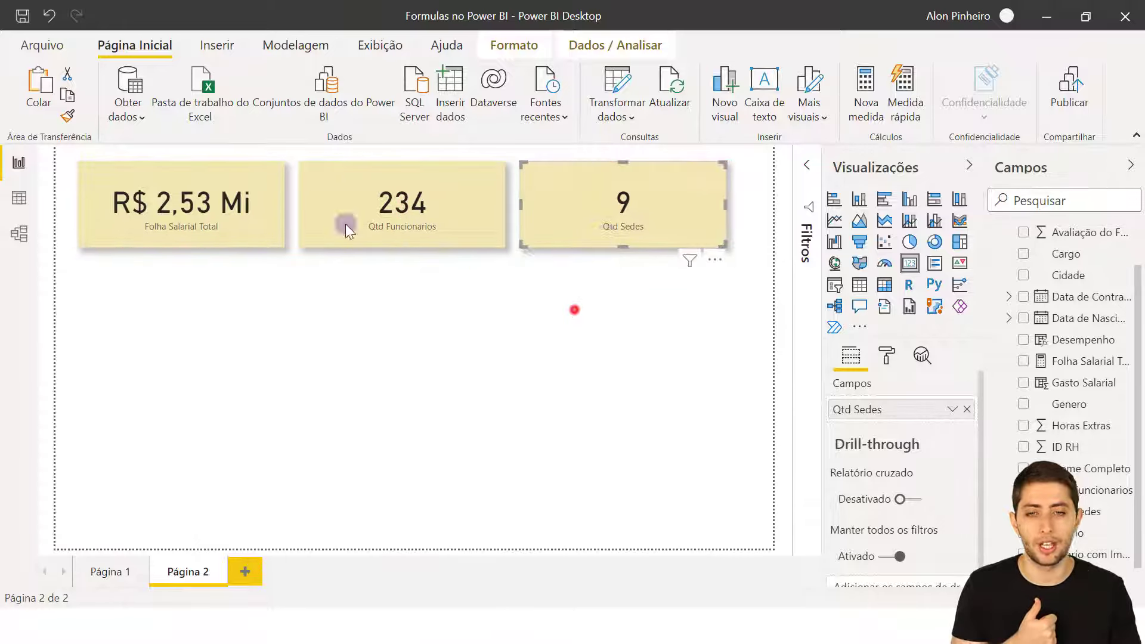
Step: Check the Salario column in the Funcionarios data and create a new measure named Media Salarial
{"action": "left_click", "coordinate": [20, 194]}
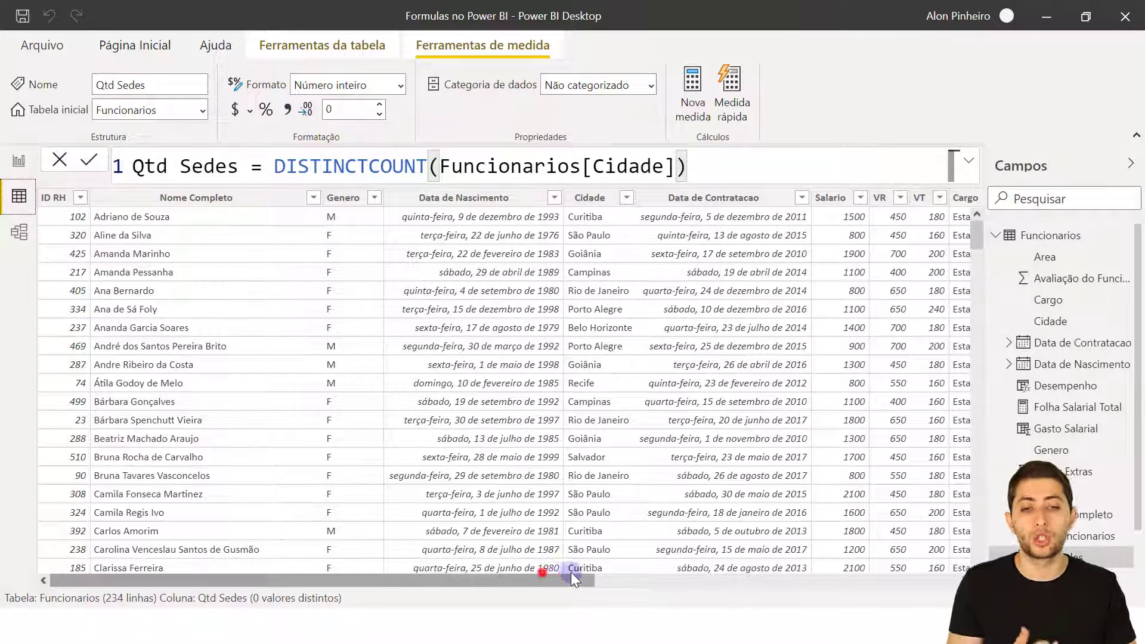
{"action": "left_click_drag", "start_coordinate": [592, 582], "coordinate": [735, 577]}
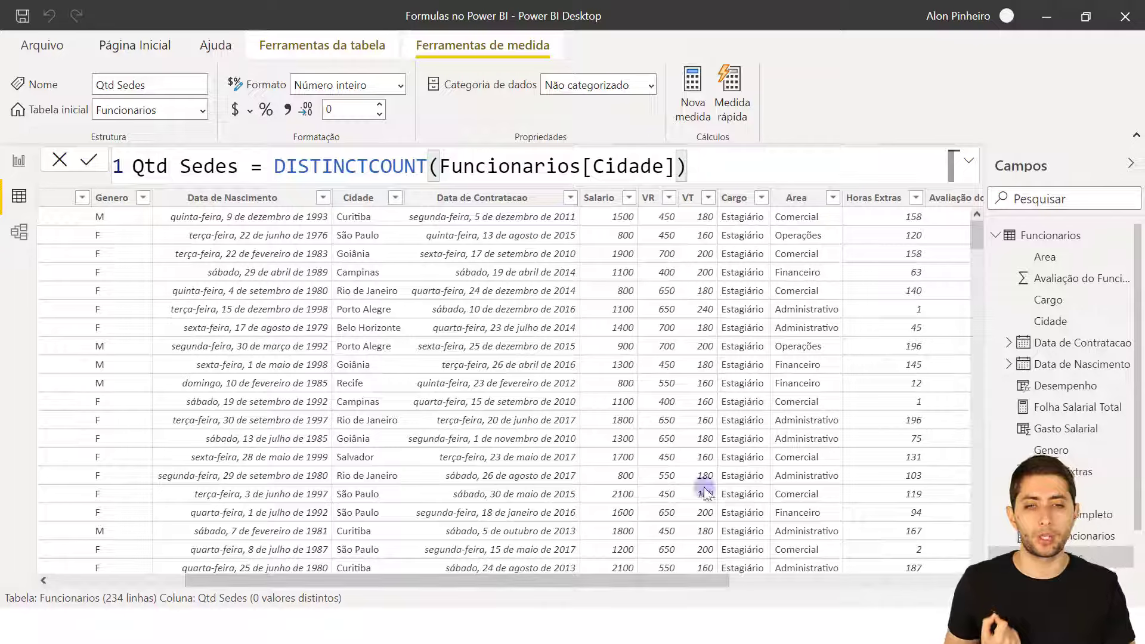
{"action": "left_click", "coordinate": [605, 202]}
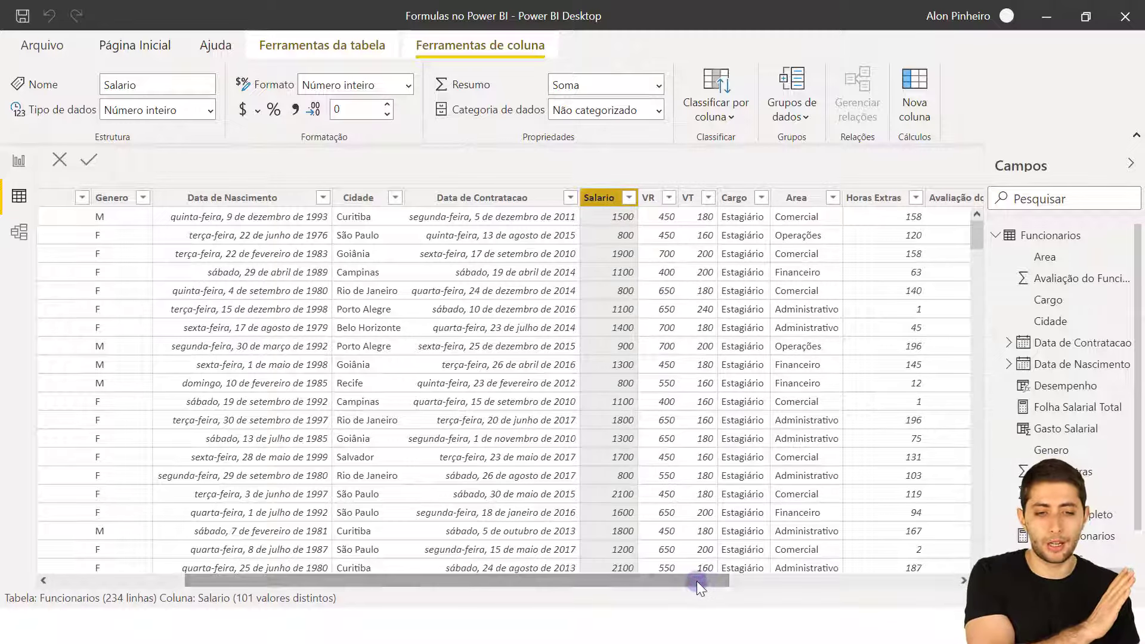
{"action": "left_click_drag", "start_coordinate": [697, 581], "coordinate": [708, 553]}
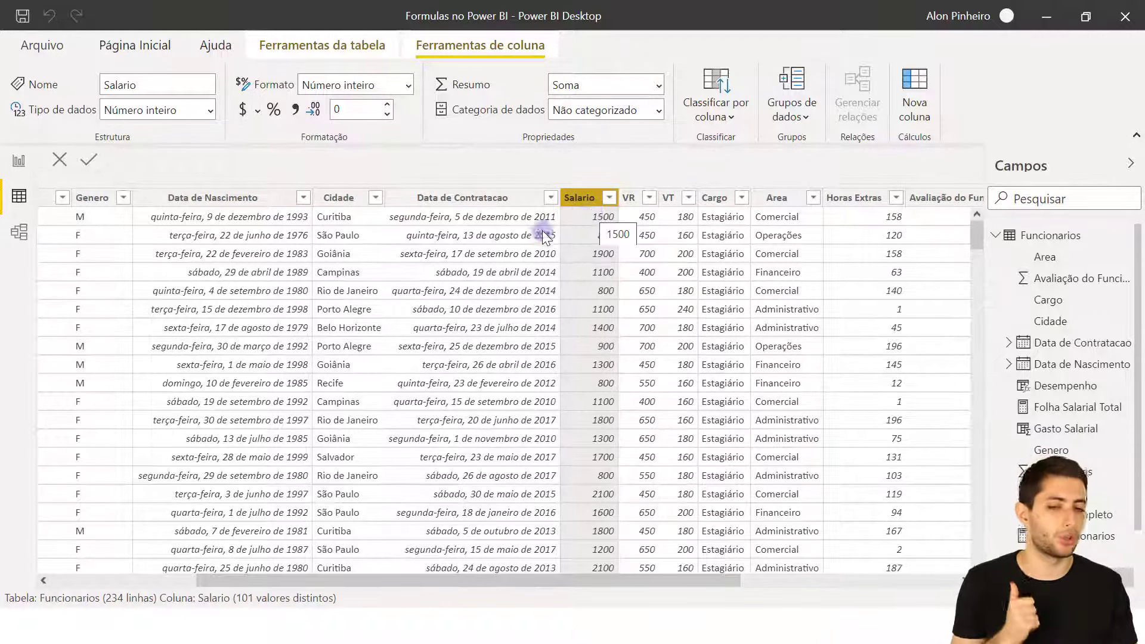
{"action": "right_click", "coordinate": [471, 256]}
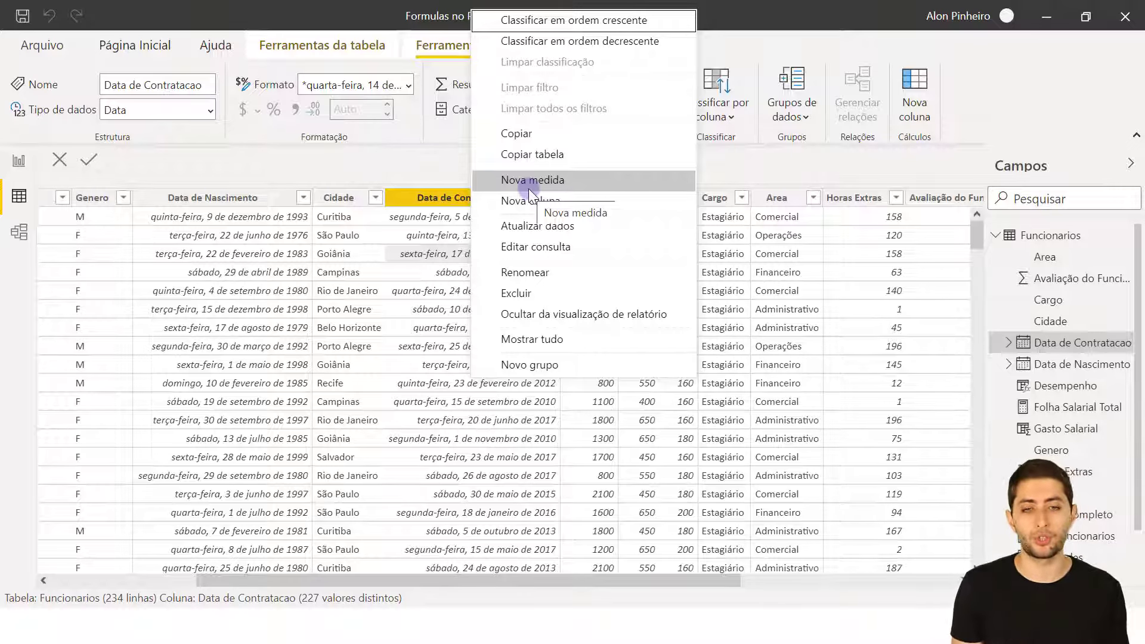
{"action": "key", "text": "Escape"}
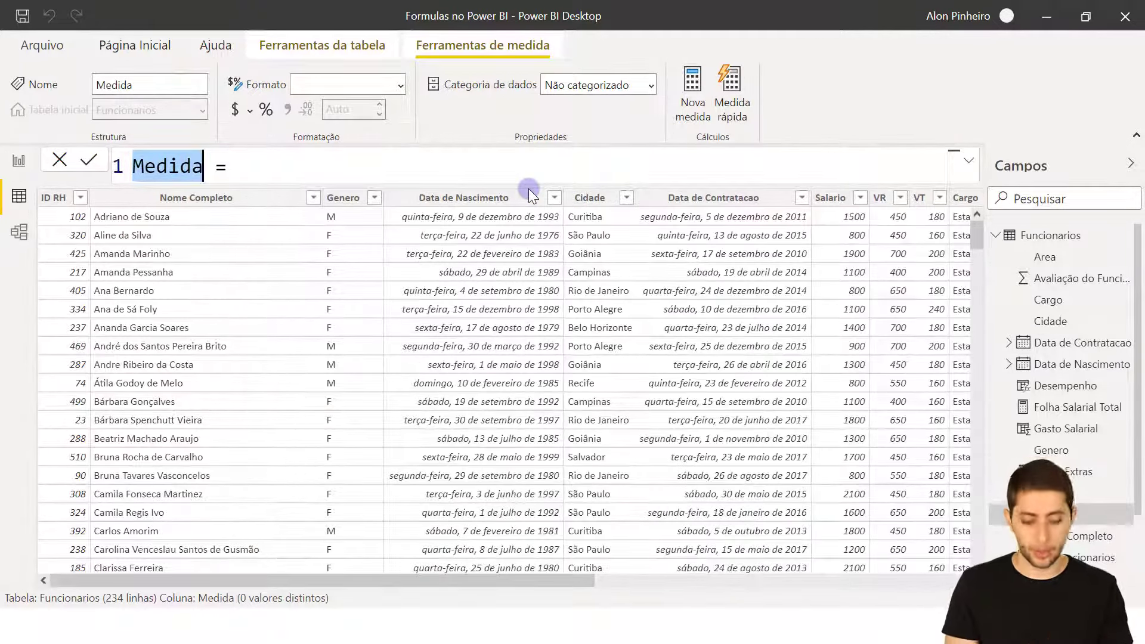
{"action": "type", "text": "Media Salarial"}
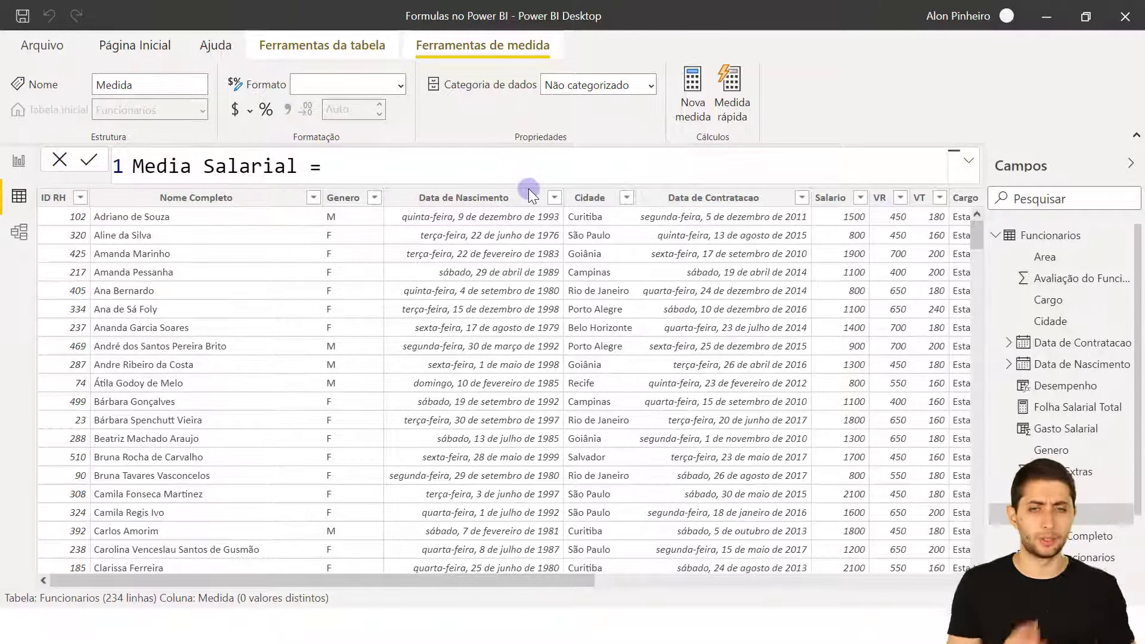
Step: Define Media Salarial as AVERAGE(Funcionarios[Salario]) and commit the measure
{"action": "key", "text": "Right"}
{"action": "key", "text": "Right"}
{"action": "key", "text": "Right"}
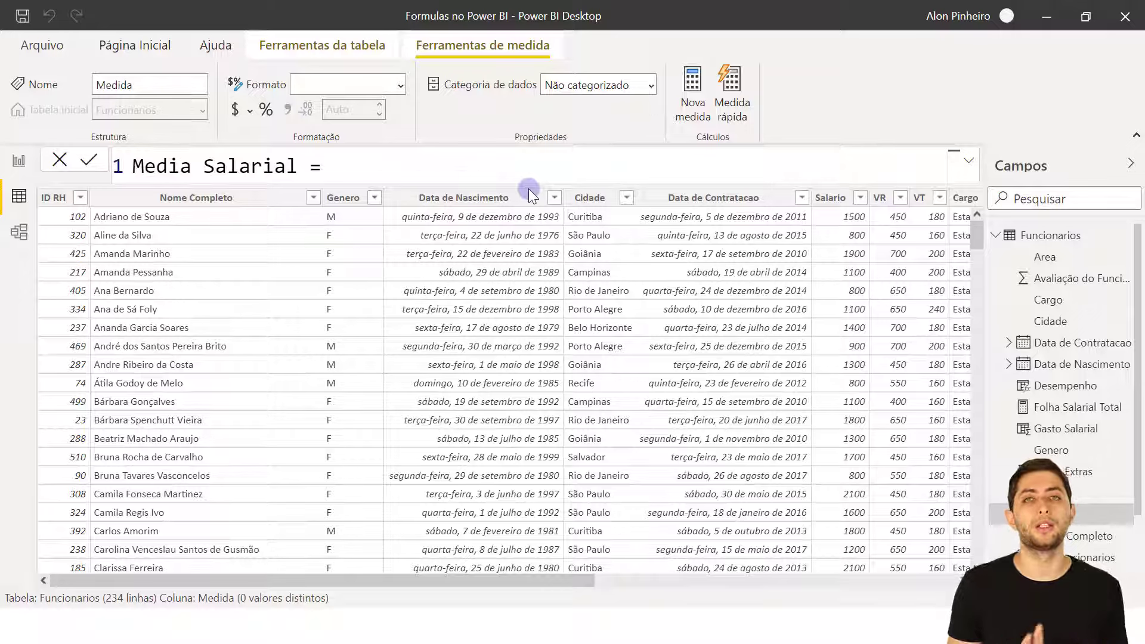
{"action": "type", "text": "aver"}
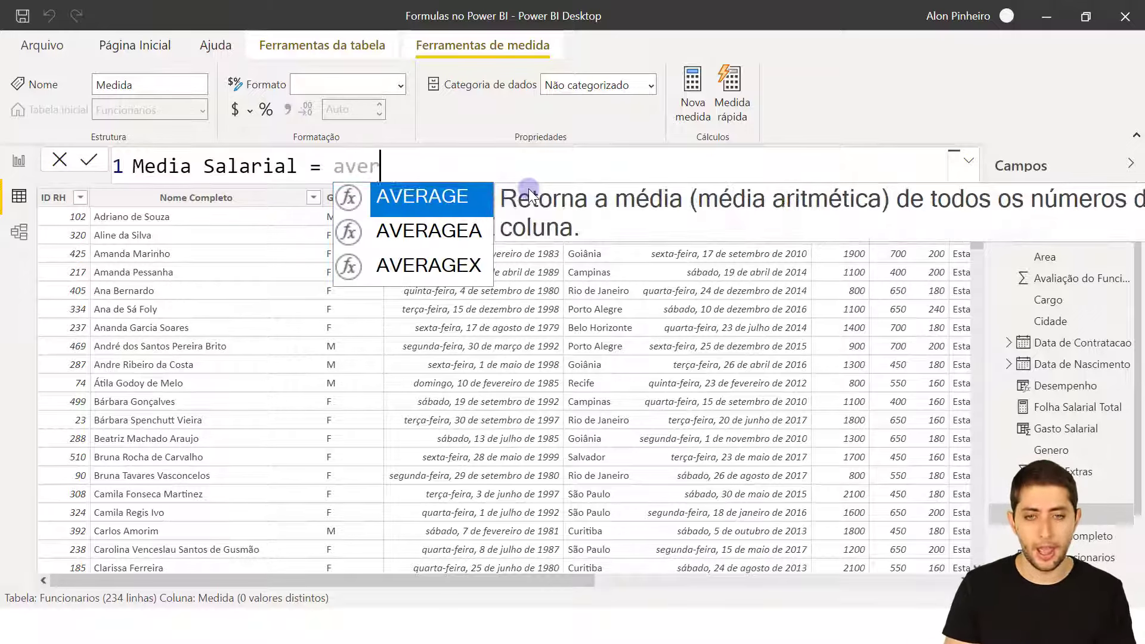
{"action": "type", "text": "age("}
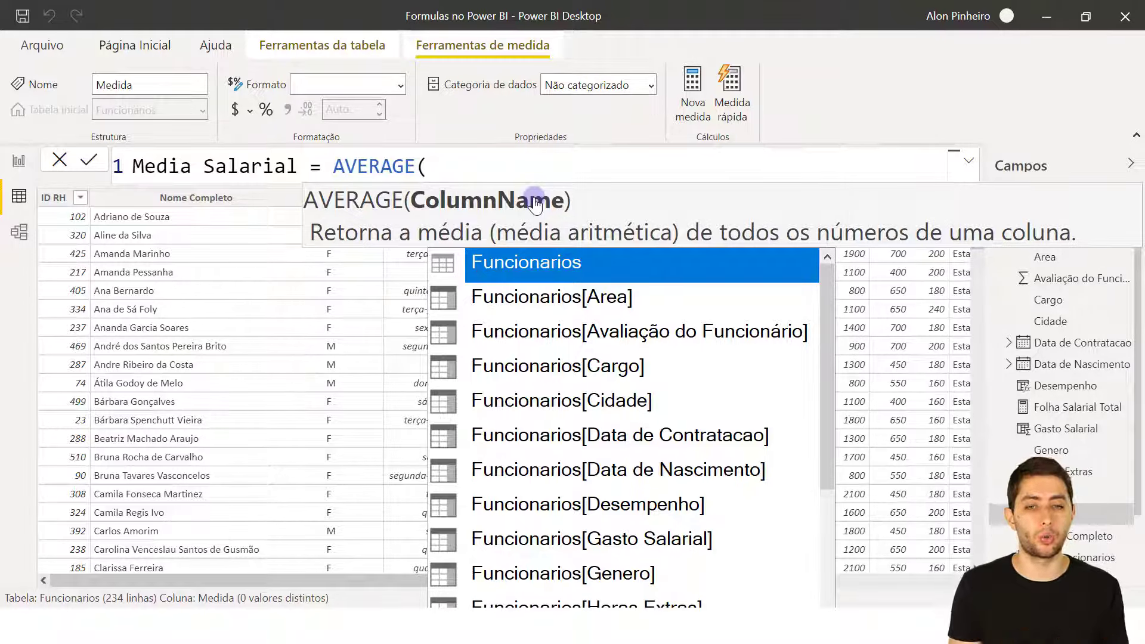
{"action": "type", "text": "salario"}
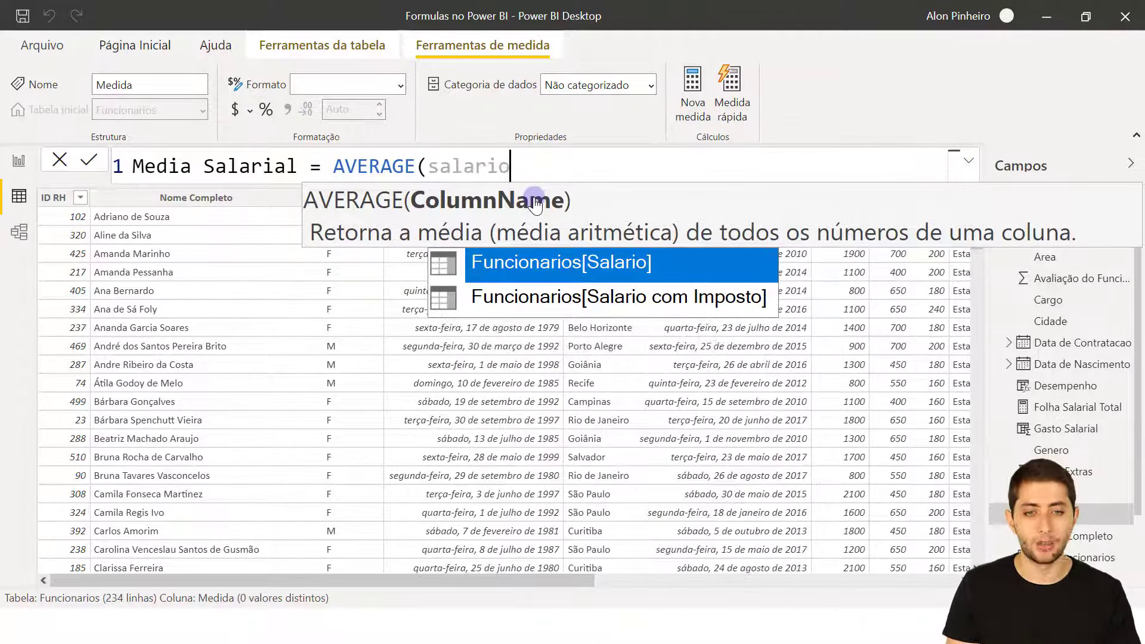
{"action": "key", "text": "Down"}
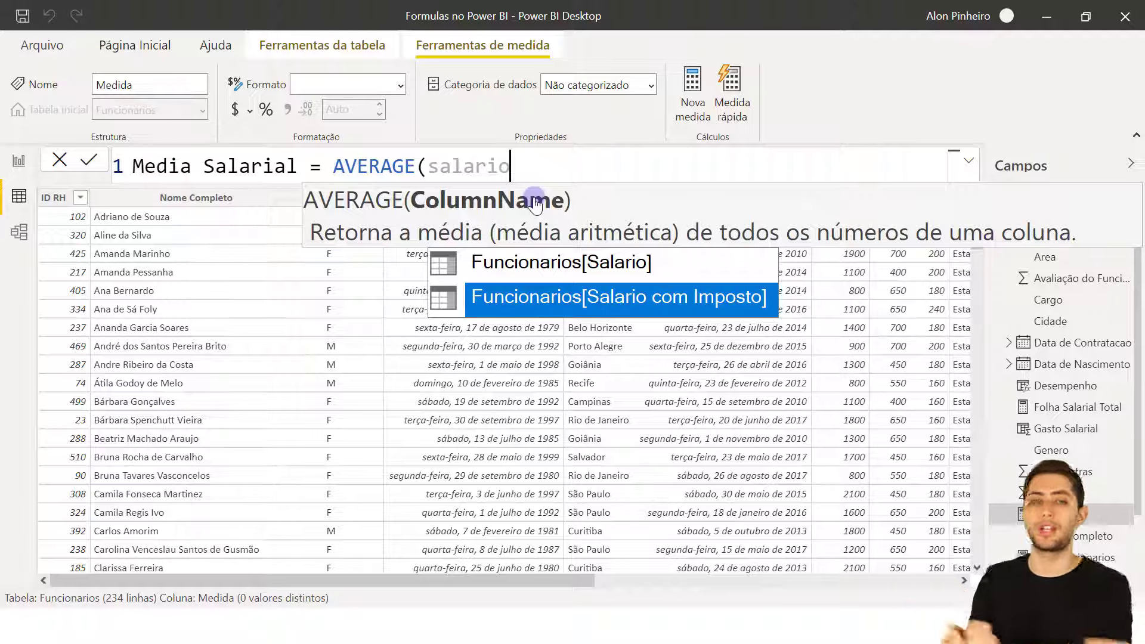
{"action": "key", "text": "Up"}
{"action": "key", "text": "Tab"}
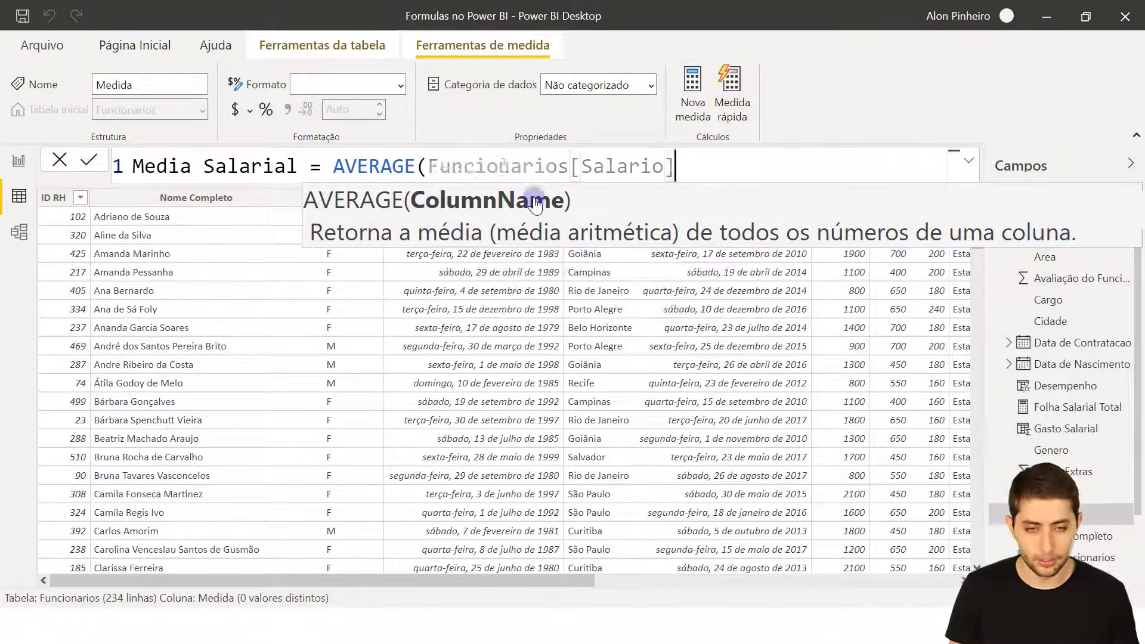
{"action": "type", "text": ")"}
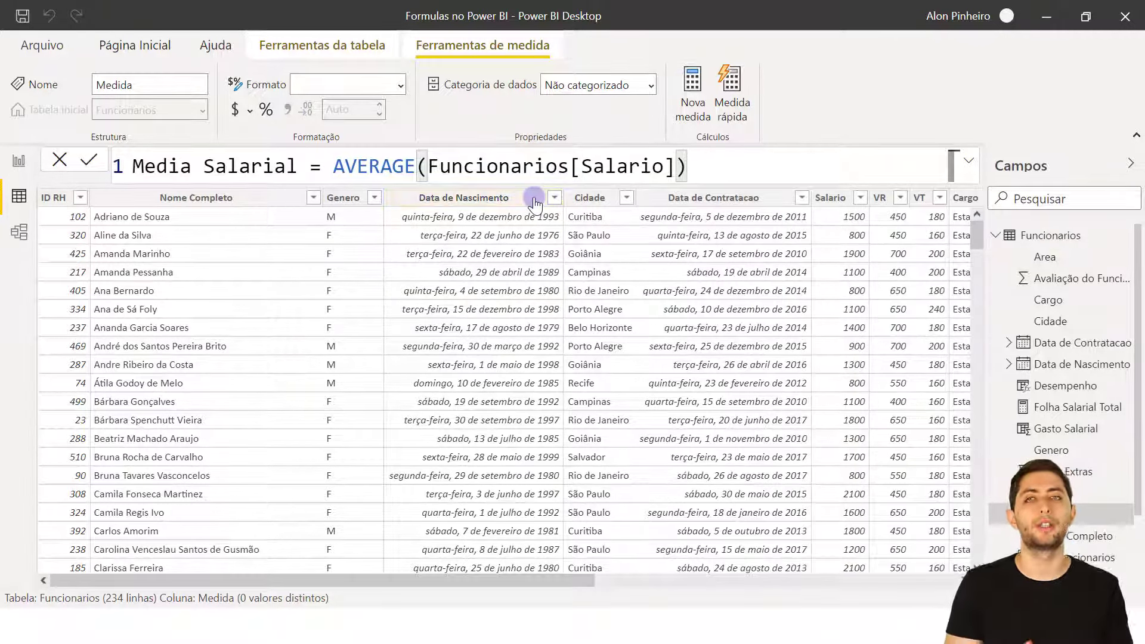
{"action": "key", "text": "Return"}
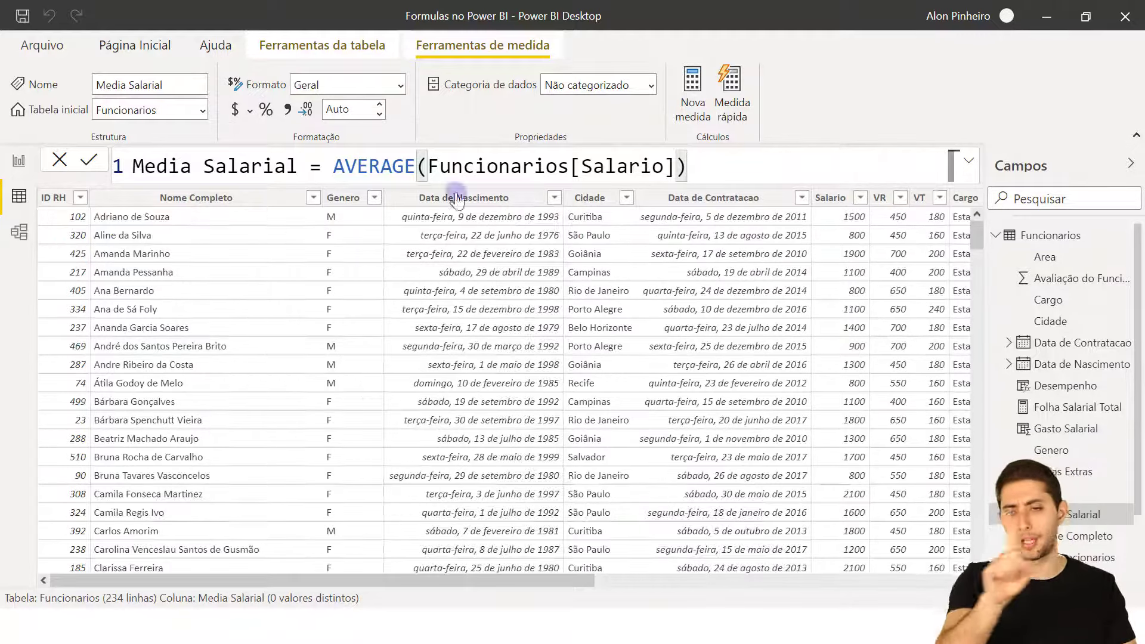
Step: Duplicate the Folha Salarial Total card on the report page and place the copy directly below the original
{"action": "left_click", "coordinate": [17, 162]}
{"action": "left_click", "coordinate": [452, 377]}
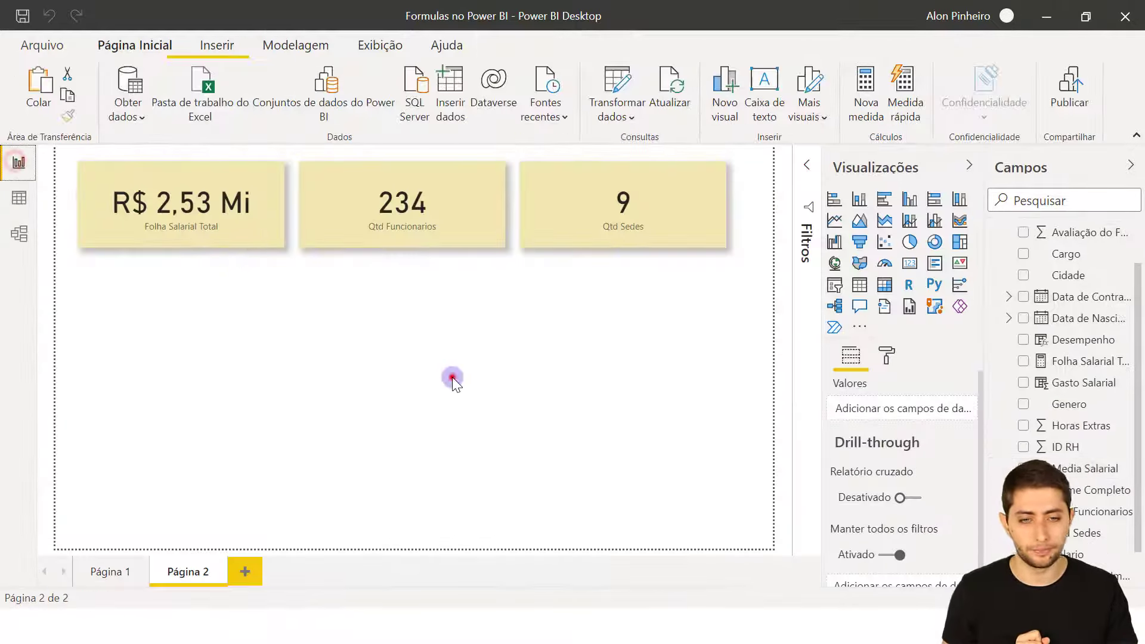
{"action": "left_click", "coordinate": [207, 218]}
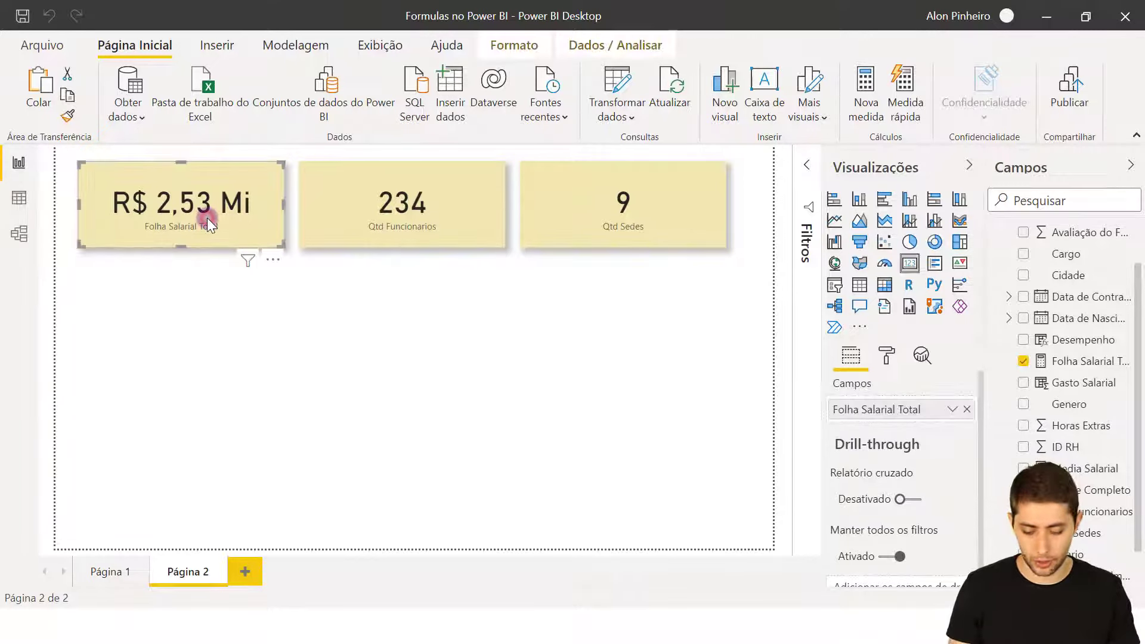
{"action": "key", "text": "ctrl+c"}
{"action": "key", "text": "ctrl+v"}
{"action": "left_click_drag", "start_coordinate": [207, 218], "coordinate": [195, 315]}
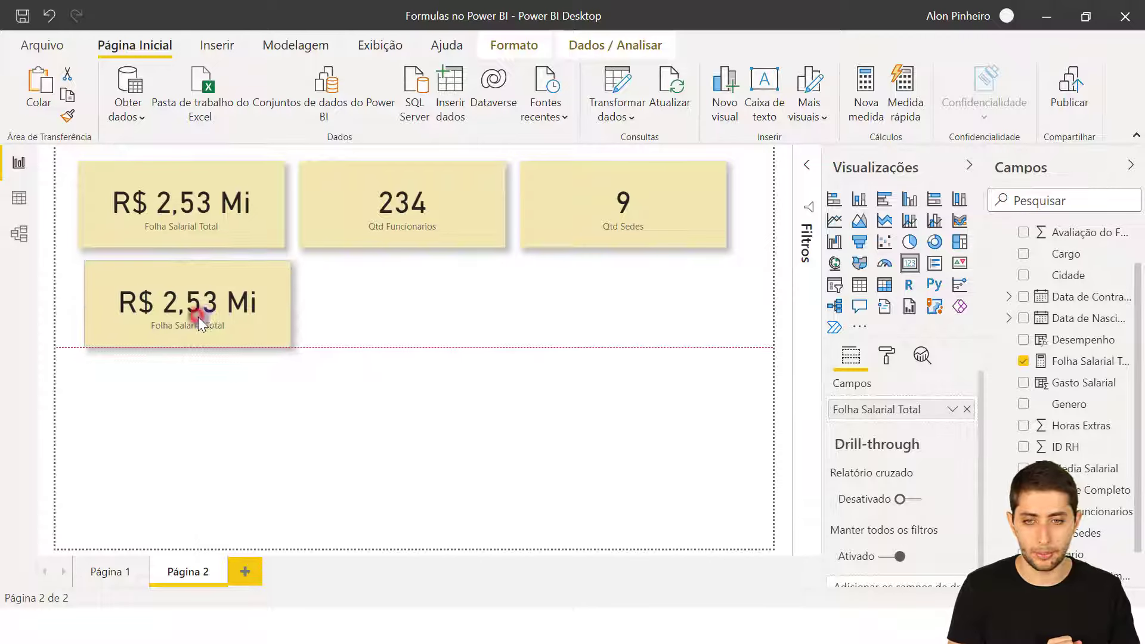
Step: Replace the copied card's Folha Salarial Total field with the Media Salarial measure and select the original Folha Salarial Total card
{"action": "left_click", "coordinate": [967, 409]}
{"action": "scroll", "coordinate": [1091, 465], "scroll_direction": "down", "scroll_amount": 1}
{"action": "scroll", "coordinate": [1091, 422], "scroll_direction": "up", "scroll_amount": 2}
{"action": "scroll", "coordinate": [1092, 422], "scroll_direction": "down", "scroll_amount": 2}
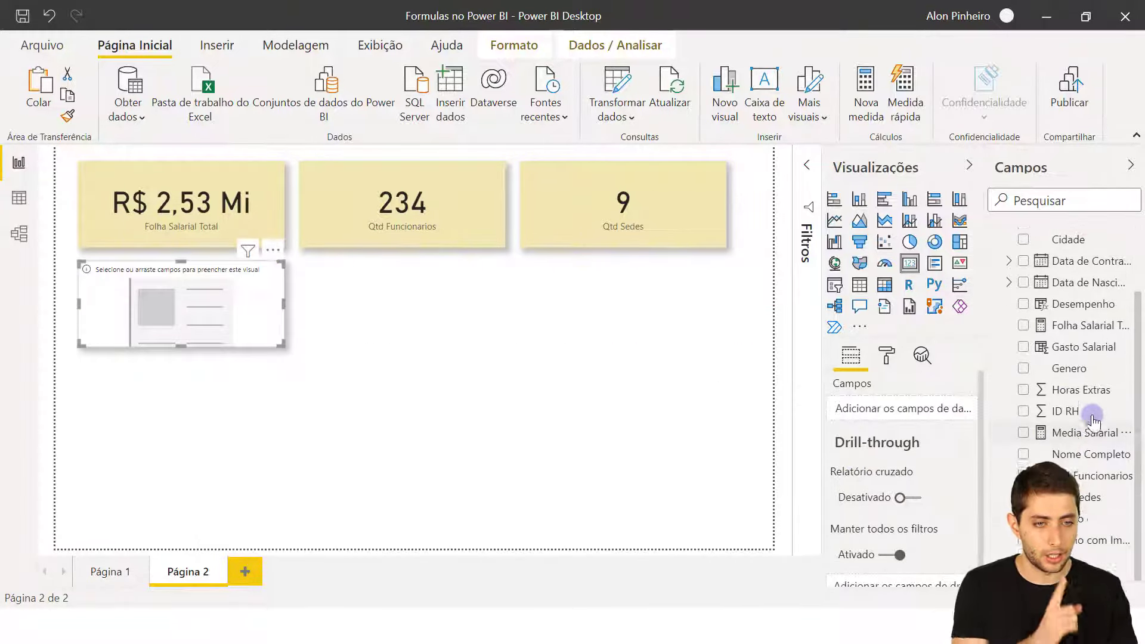
{"action": "scroll", "coordinate": [1093, 423], "scroll_direction": "up", "scroll_amount": 2}
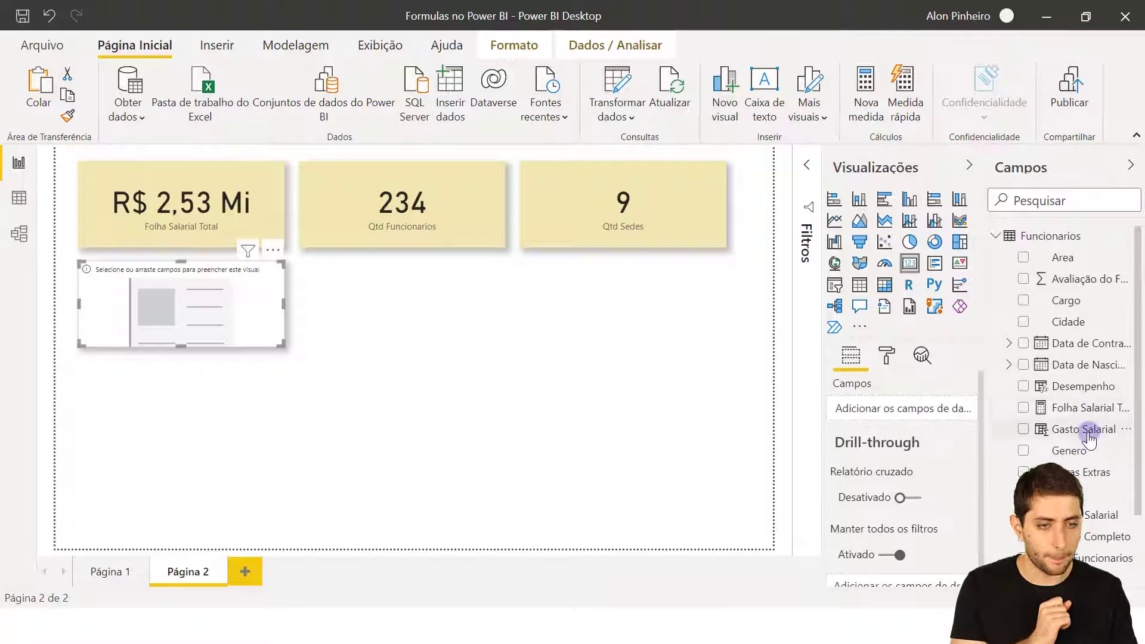
{"action": "scroll", "coordinate": [1083, 429], "scroll_direction": "down", "scroll_amount": 1}
{"action": "left_click_drag", "start_coordinate": [1082, 426], "coordinate": [900, 411]}
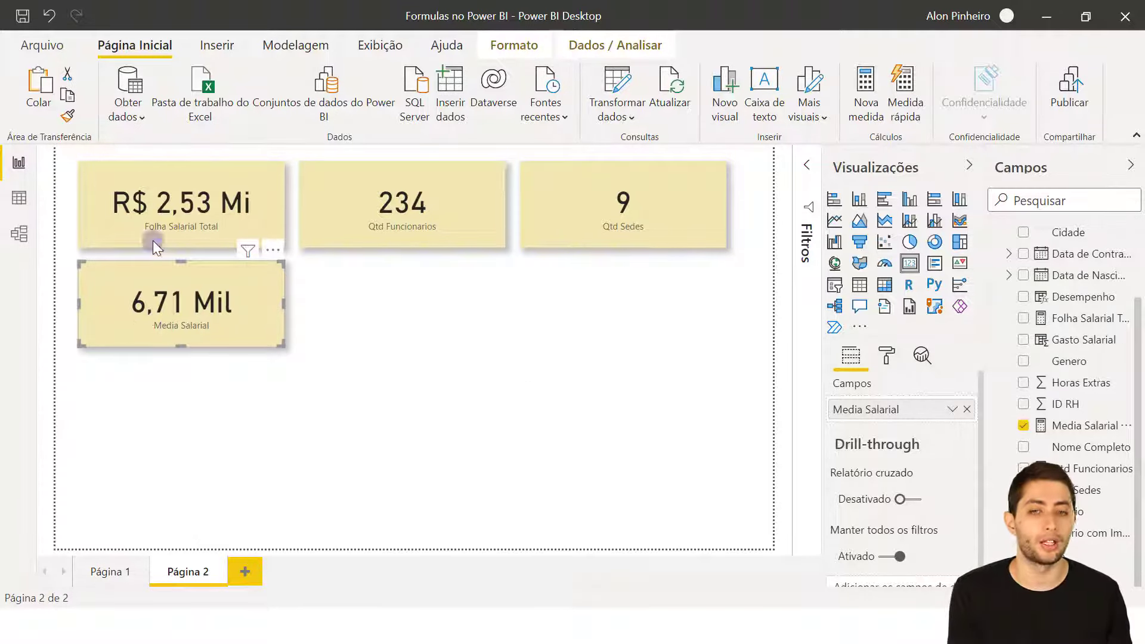
{"action": "left_click", "coordinate": [153, 203]}
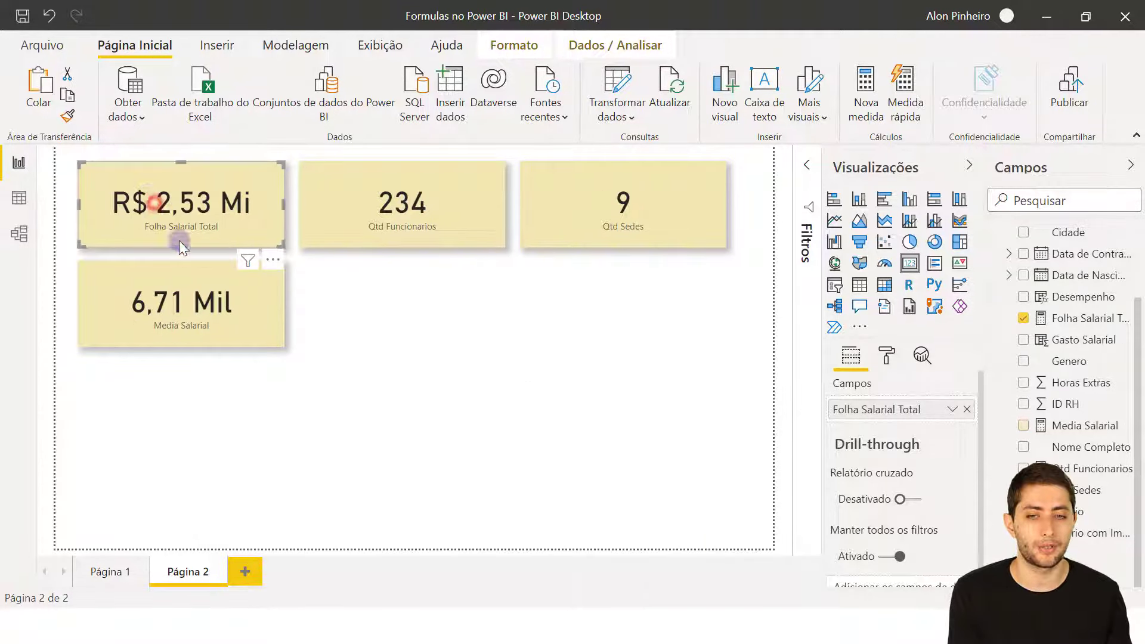
Step: Format the Media Salarial measure as currency with the R$ Português (Brasil) symbol
{"action": "left_click", "coordinate": [153, 307]}
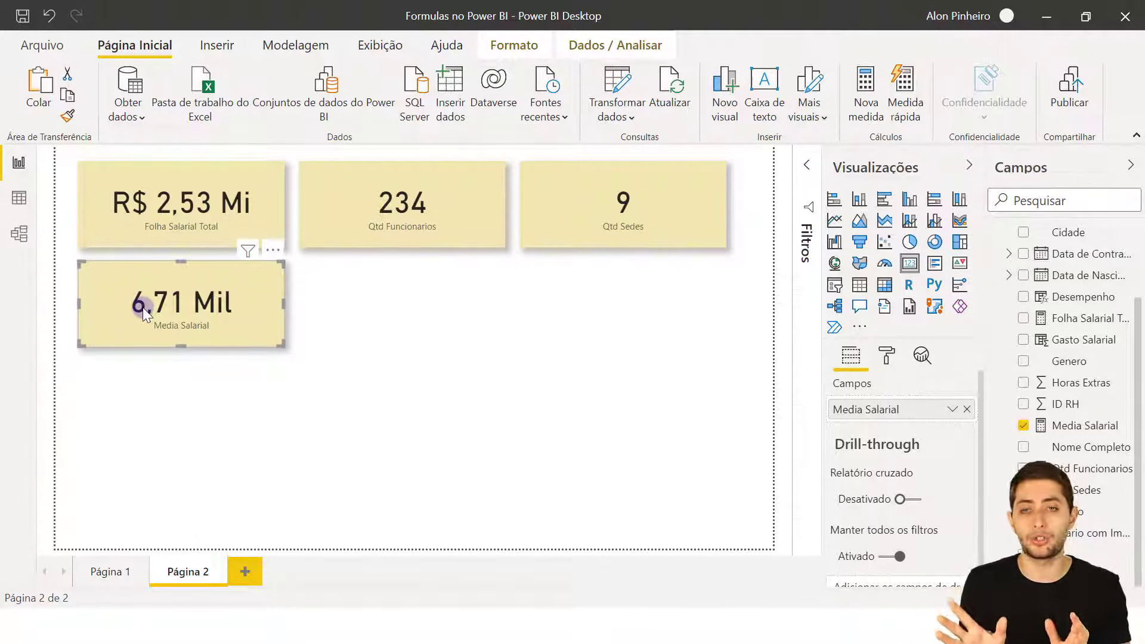
{"action": "left_click", "coordinate": [1097, 428]}
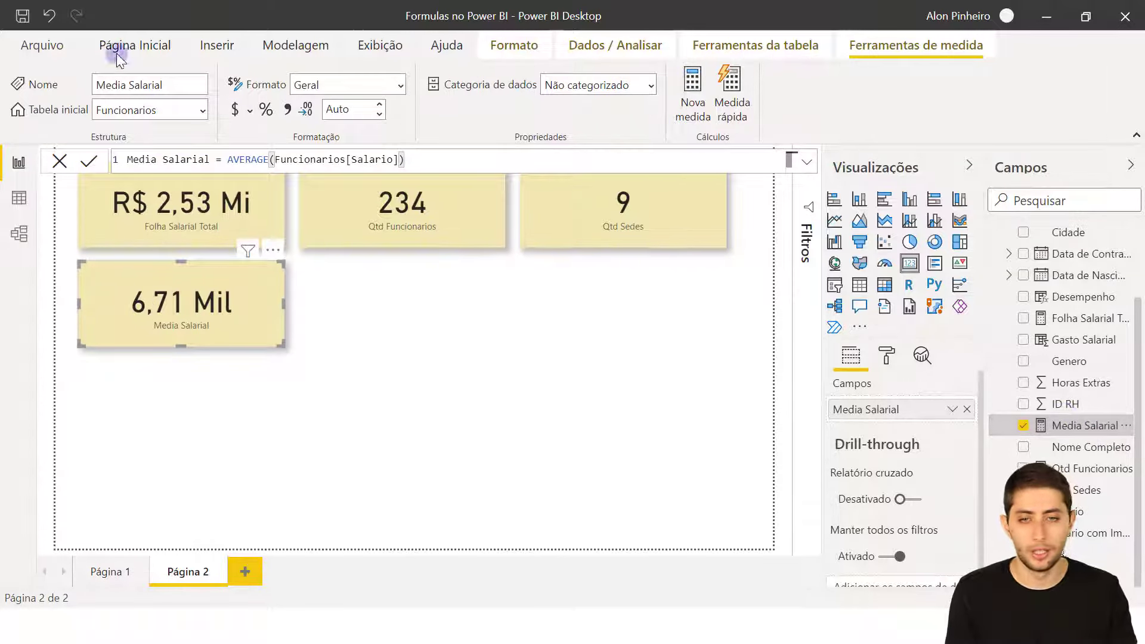
{"action": "left_click", "coordinate": [250, 111]}
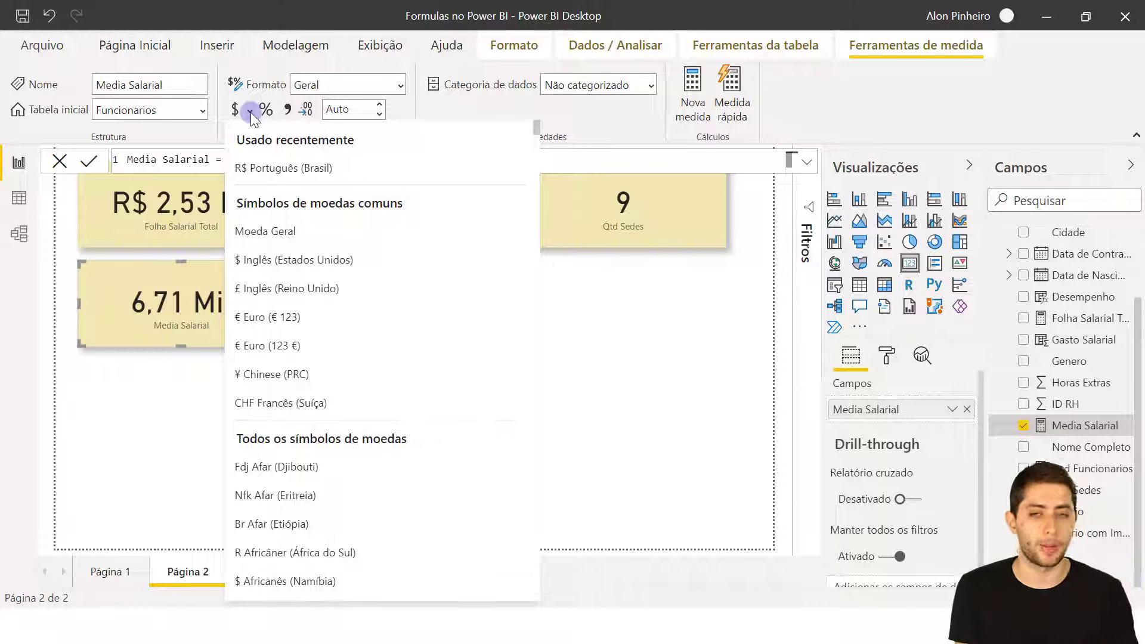
{"action": "left_click", "coordinate": [277, 168]}
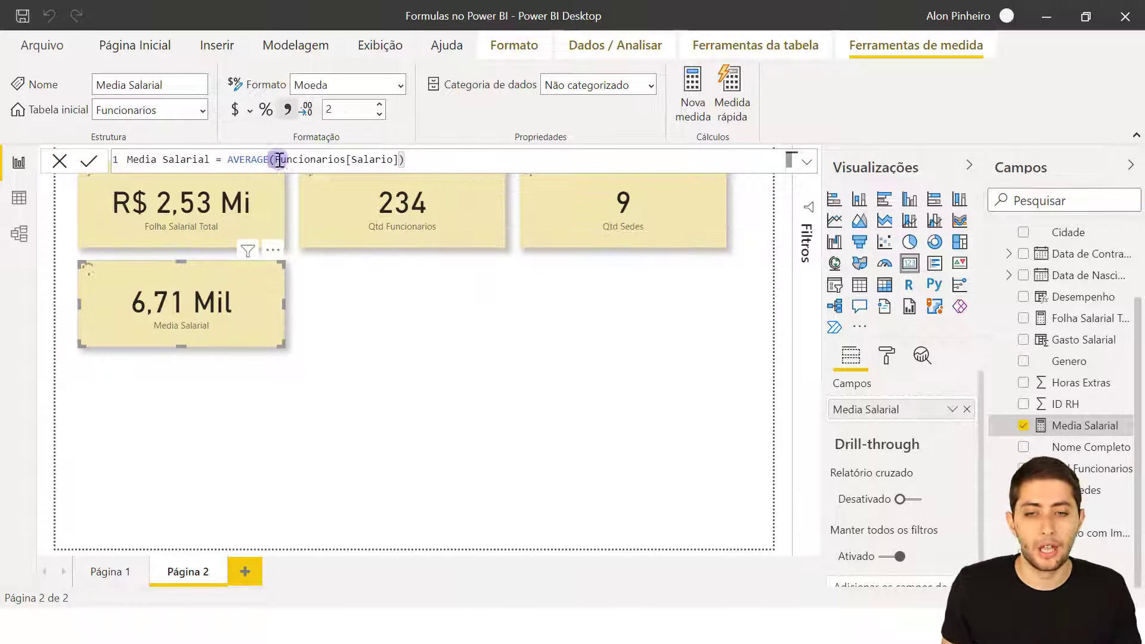
{"action": "left_click", "coordinate": [391, 373]}
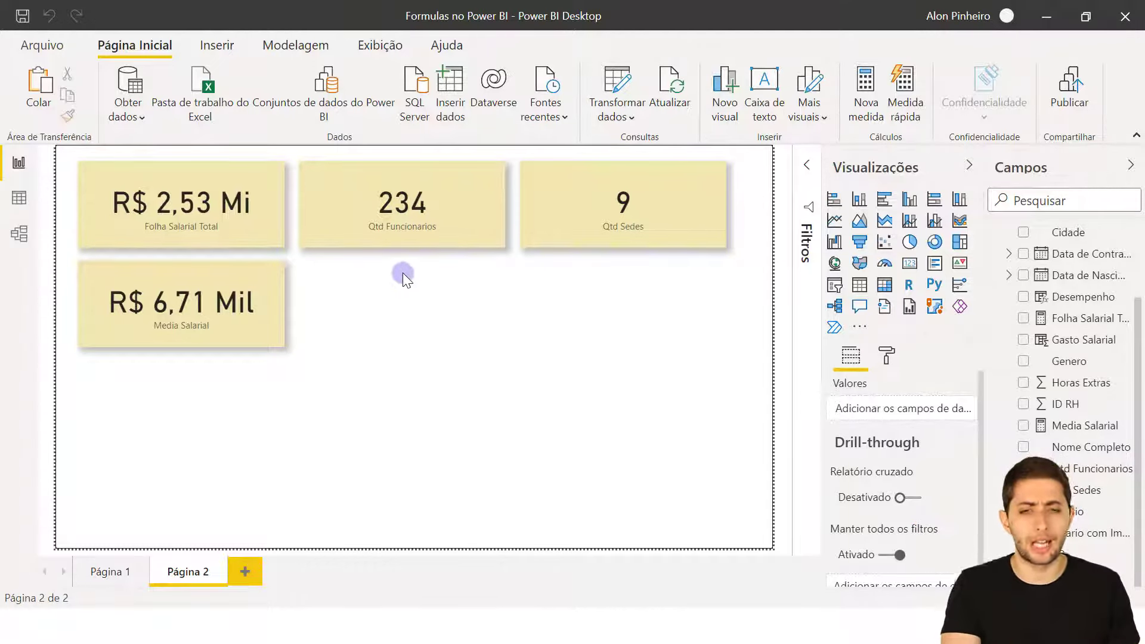
Step: Examine the Cargo and Area columns in the Funcionarios table data
{"action": "left_click", "coordinate": [19, 197]}
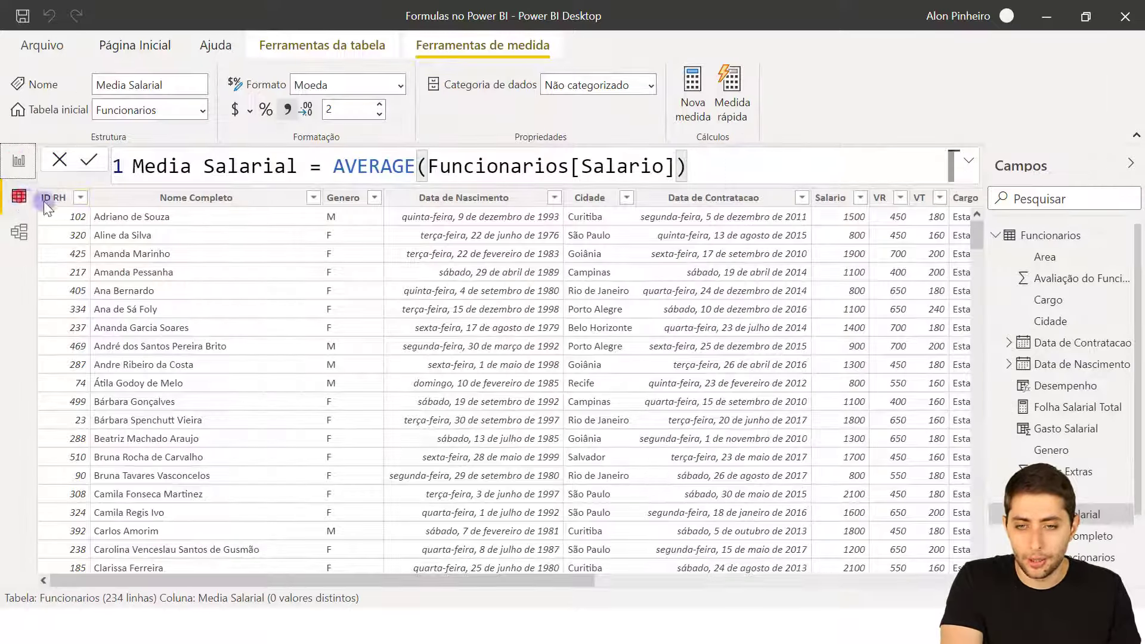
{"action": "left_click_drag", "start_coordinate": [563, 581], "coordinate": [787, 564]}
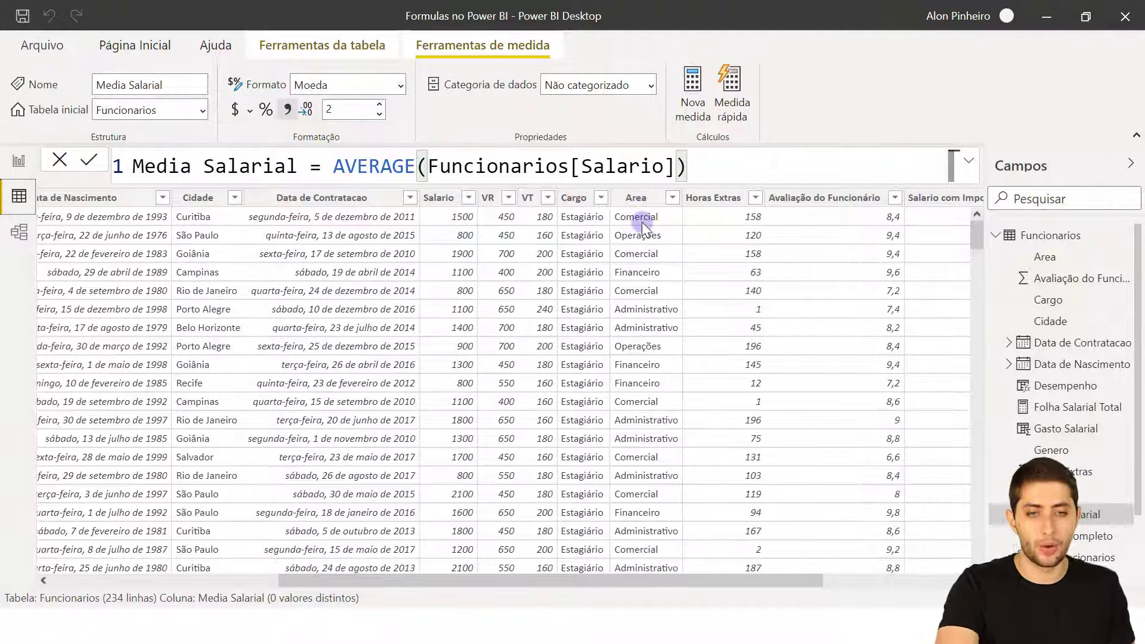
{"action": "left_click", "coordinate": [589, 203]}
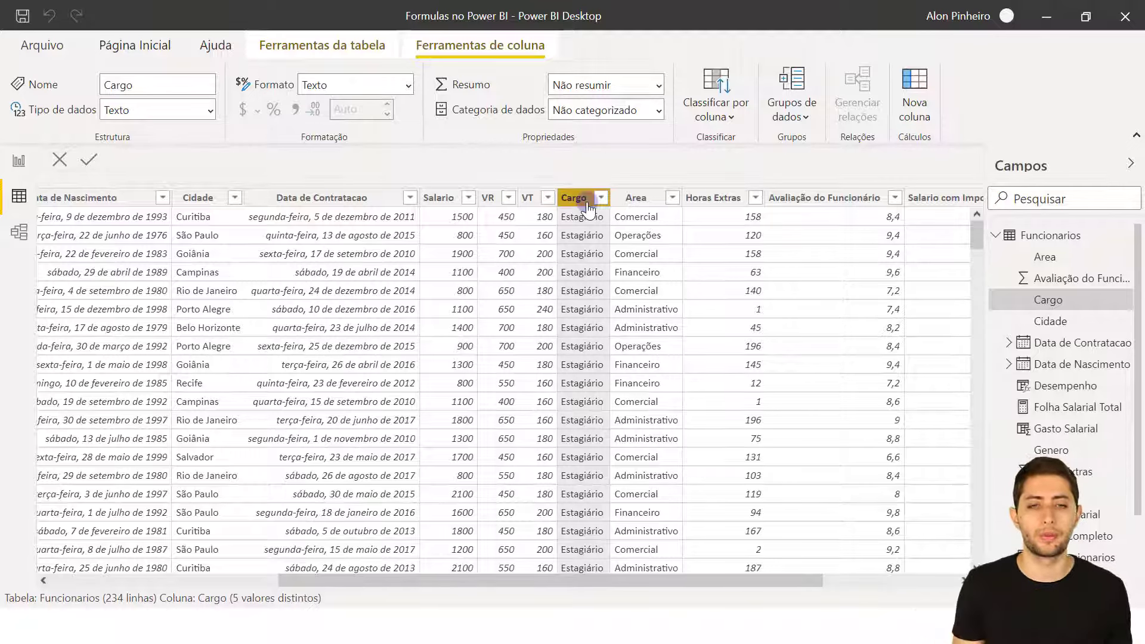
{"action": "left_click", "coordinate": [636, 199]}
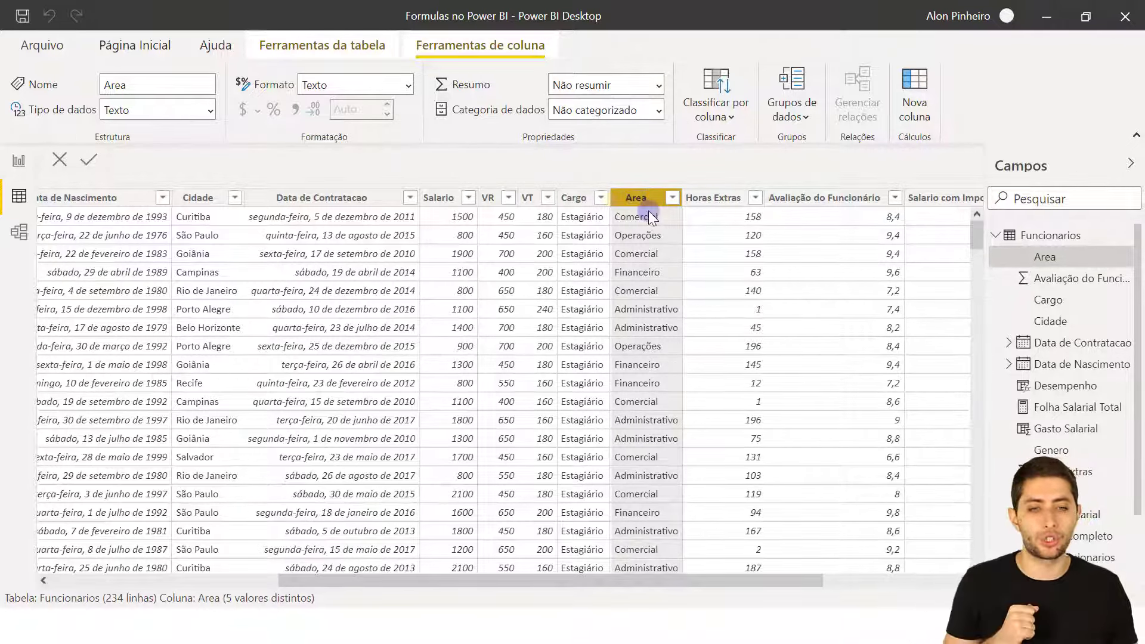
{"action": "left_click", "coordinate": [650, 216]}
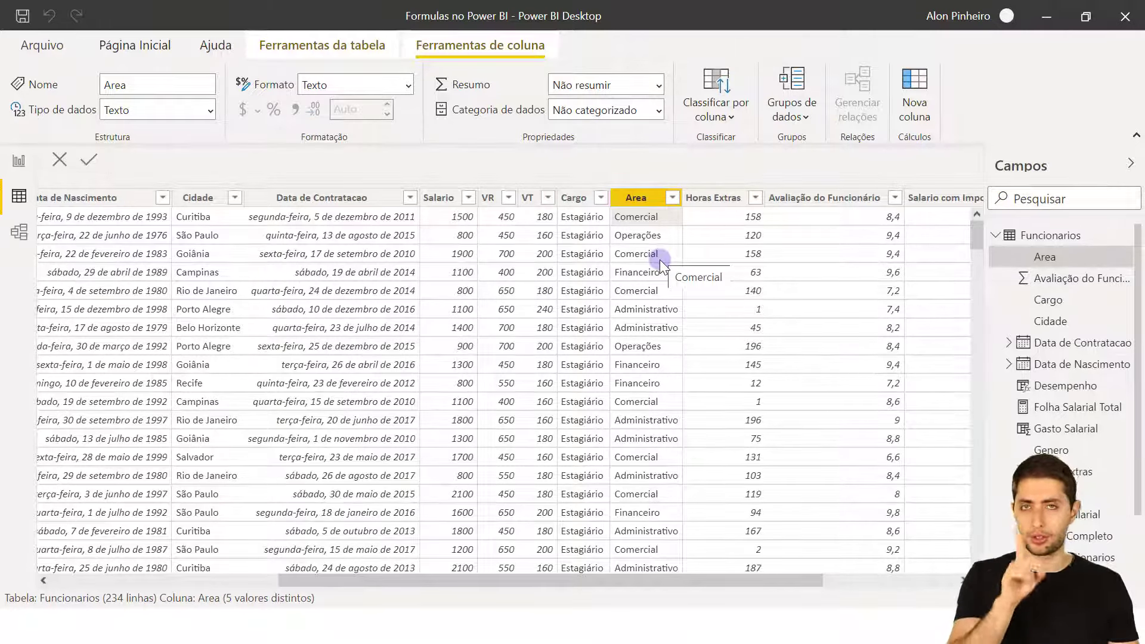
Step: Insert a matrix on report page Página 2, place it beside the Media Salarial card and enlarge it to fill the space below the other cards
{"action": "left_click", "coordinate": [20, 165]}
{"action": "left_click", "coordinate": [410, 331]}
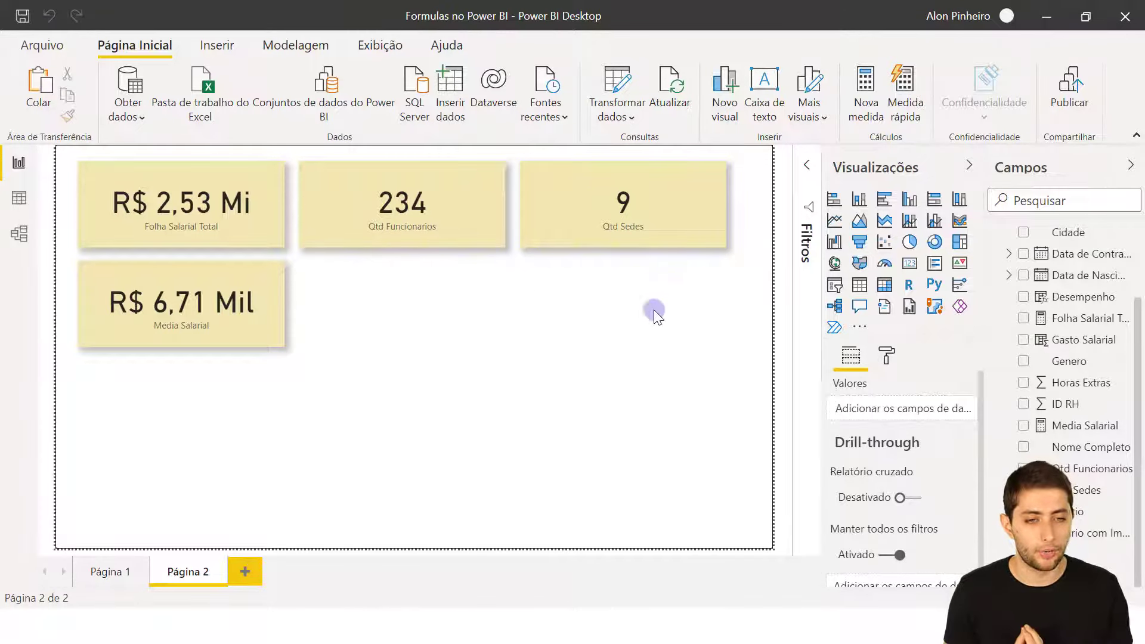
{"action": "left_click", "coordinate": [885, 285]}
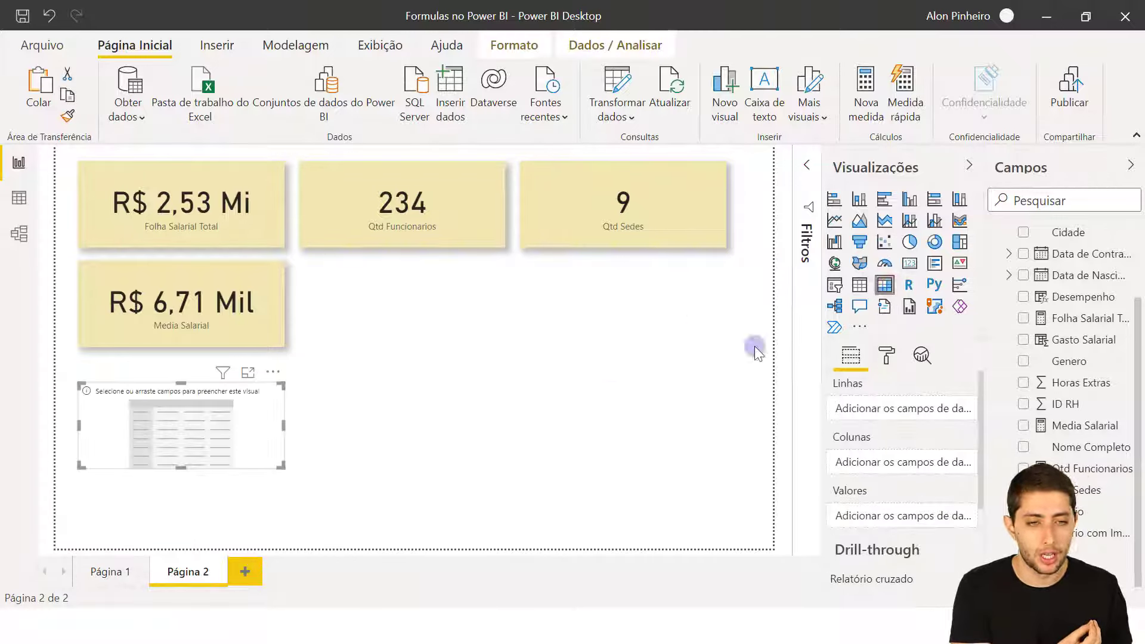
{"action": "left_click_drag", "start_coordinate": [228, 457], "coordinate": [424, 319]}
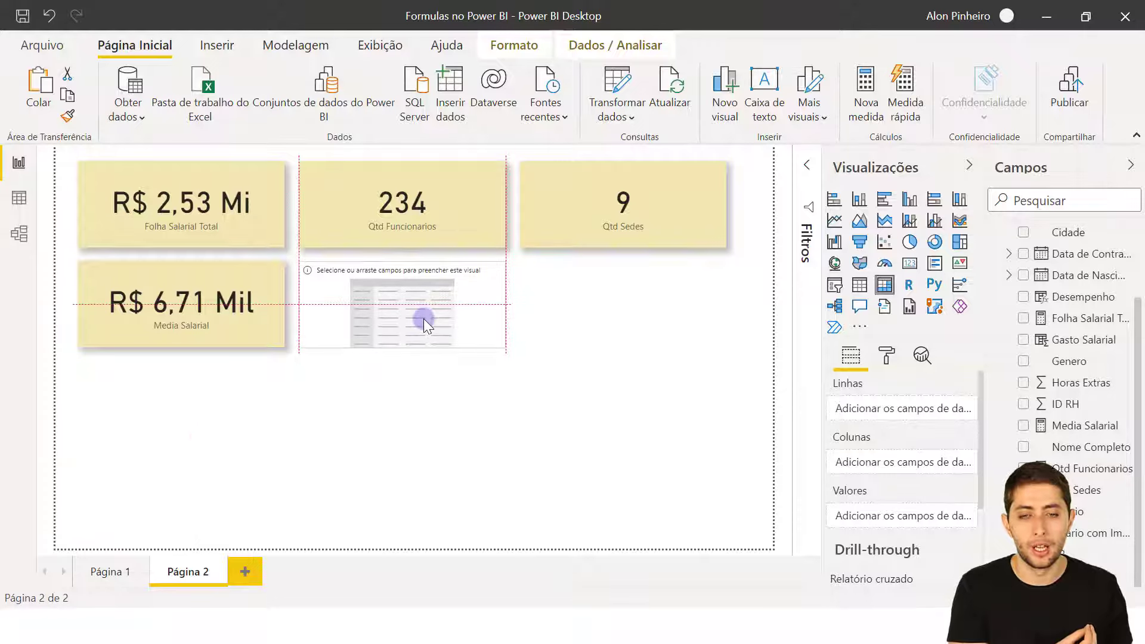
{"action": "left_click_drag", "start_coordinate": [499, 346], "coordinate": [724, 536]}
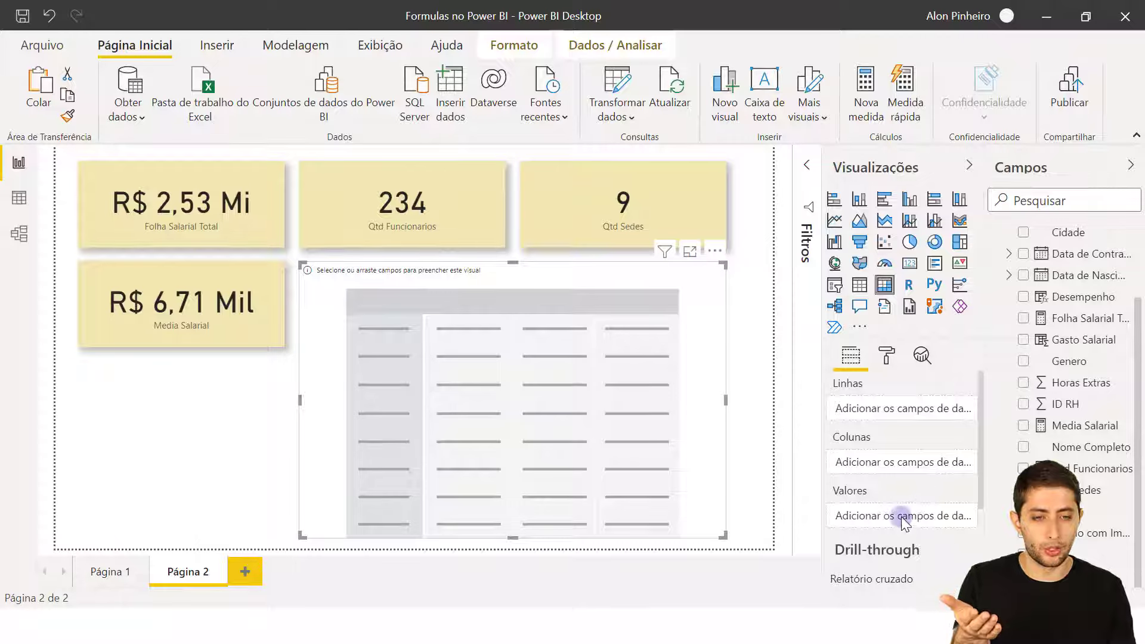
Step: Fill the matrix with Folha Salarial Total as its values and Area as its rows
{"action": "scroll", "coordinate": [1069, 440], "scroll_direction": "up", "scroll_amount": 2}
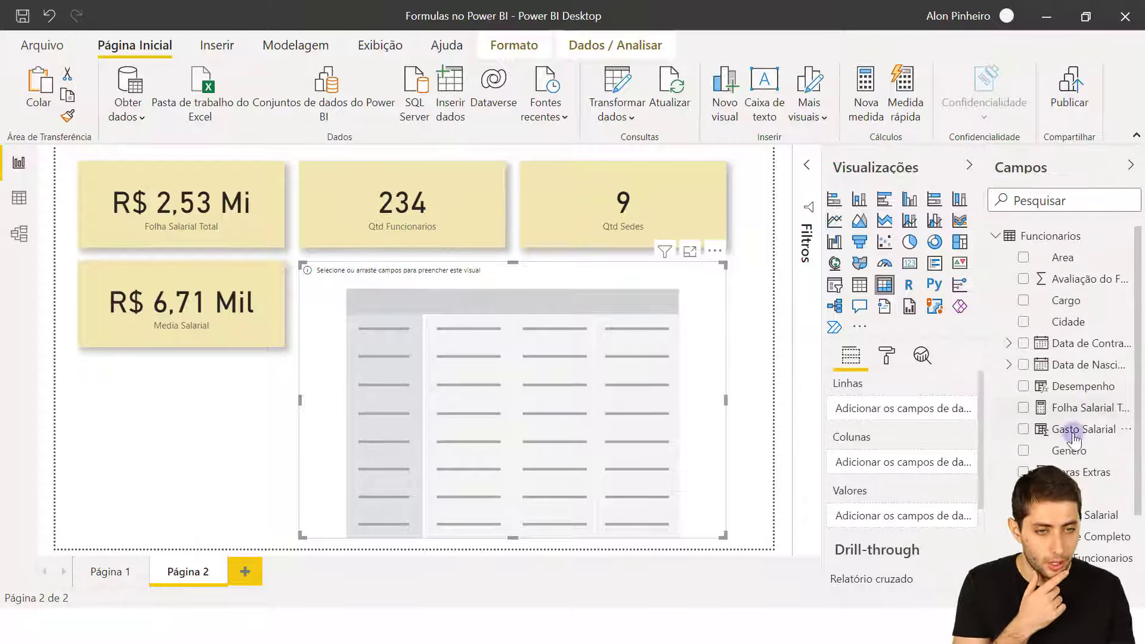
{"action": "left_click_drag", "start_coordinate": [1081, 410], "coordinate": [877, 514]}
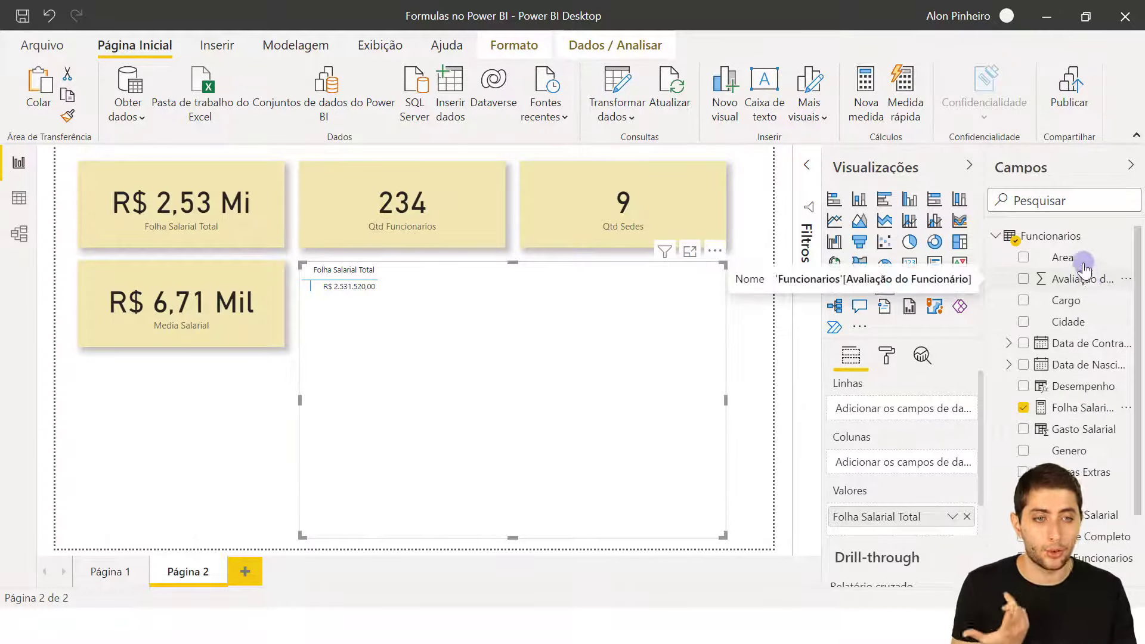
{"action": "left_click_drag", "start_coordinate": [1071, 263], "coordinate": [882, 410]}
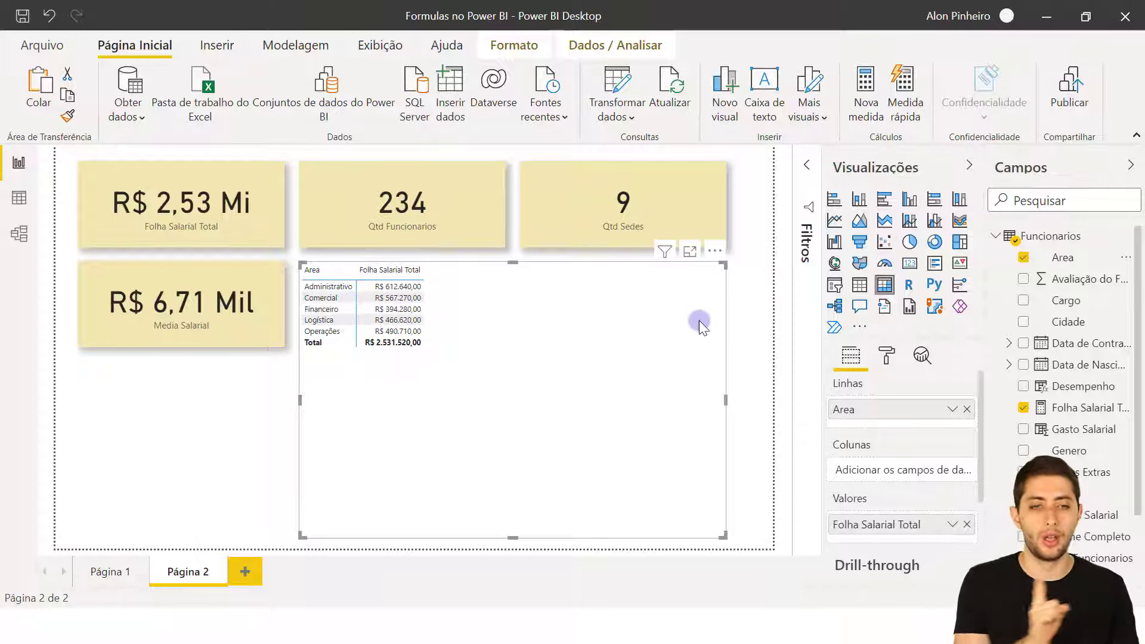
Step: Set the matrix grid text size to 20 pt
{"action": "left_click", "coordinate": [887, 360]}
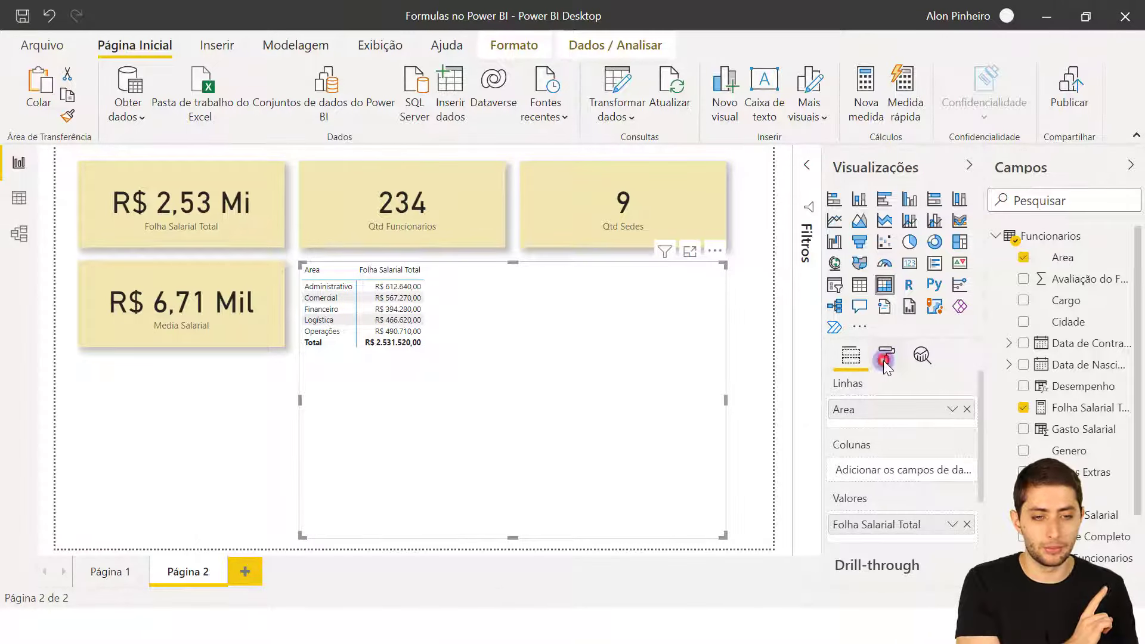
{"action": "left_click", "coordinate": [887, 389]}
{"action": "type", "text": "tamanho"}
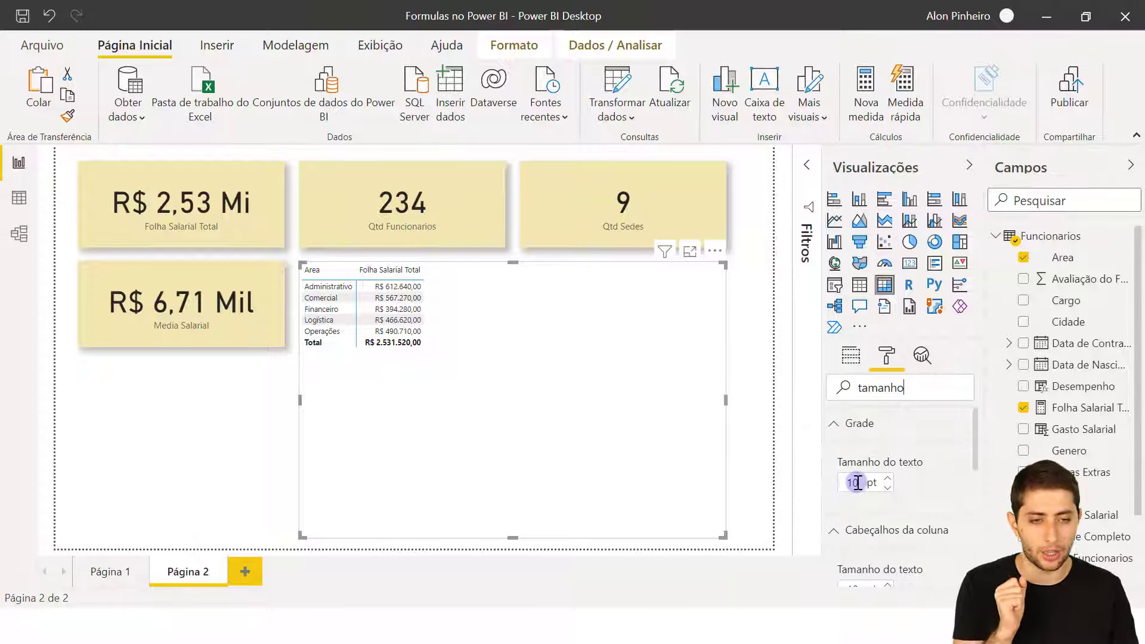
{"action": "left_click", "coordinate": [842, 482]}
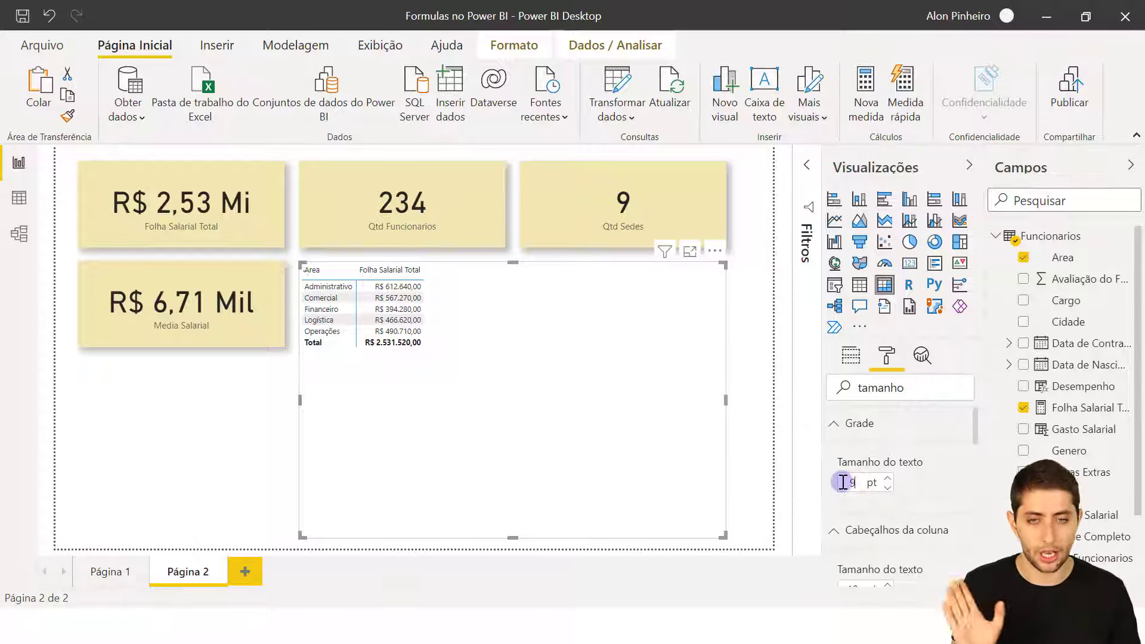
{"action": "left_click_drag", "start_coordinate": [862, 487], "coordinate": [842, 489]}
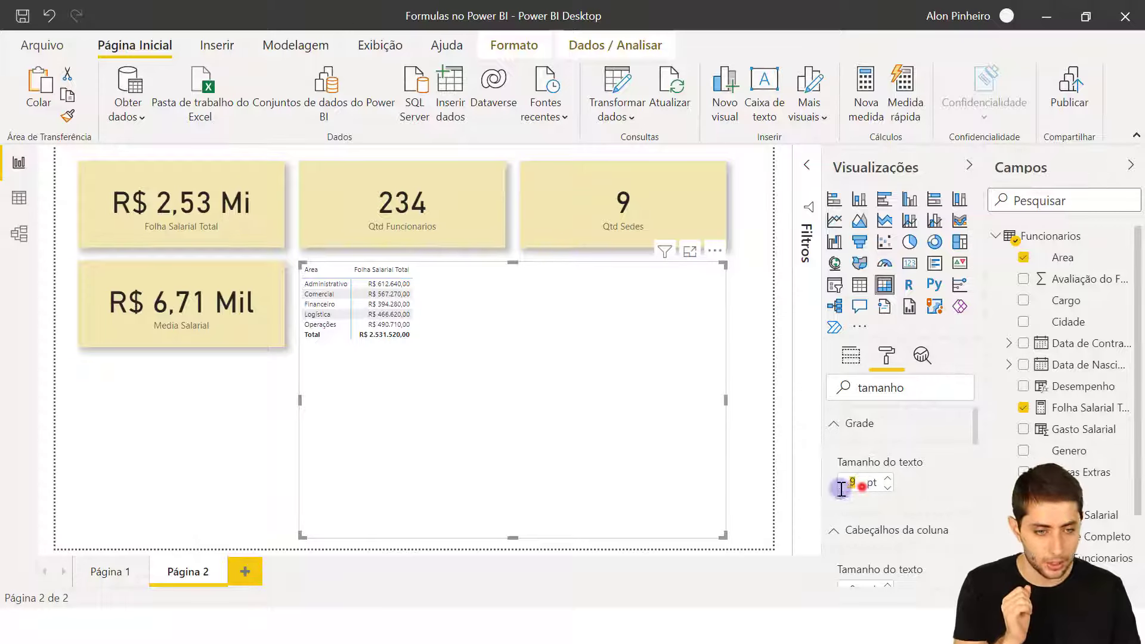
{"action": "key", "text": "BackSpace"}
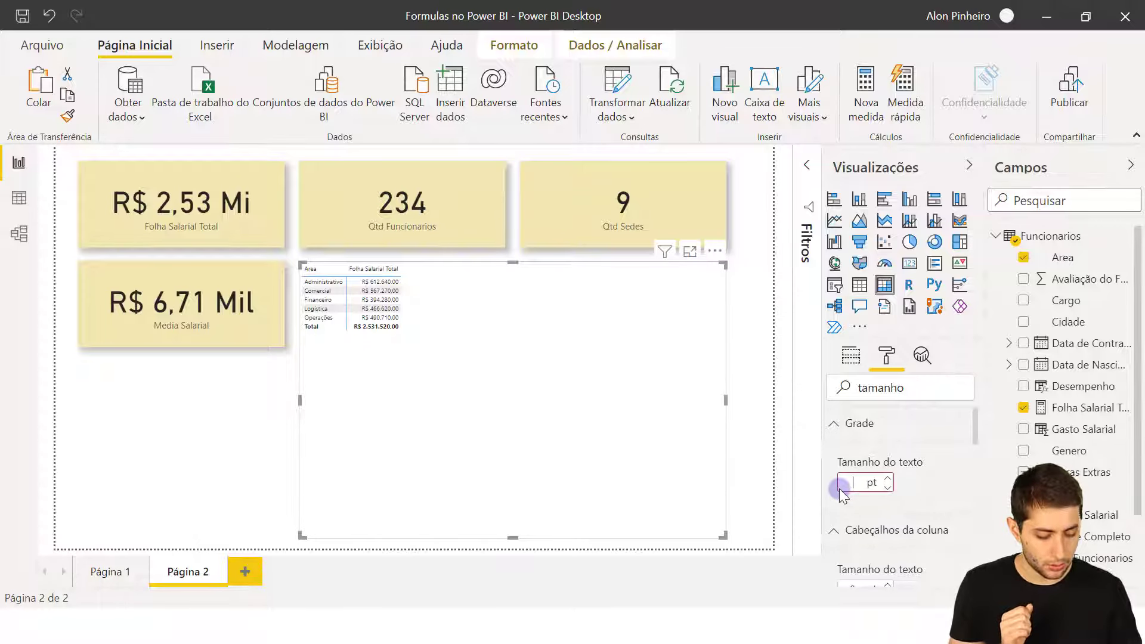
{"action": "type", "text": "20"}
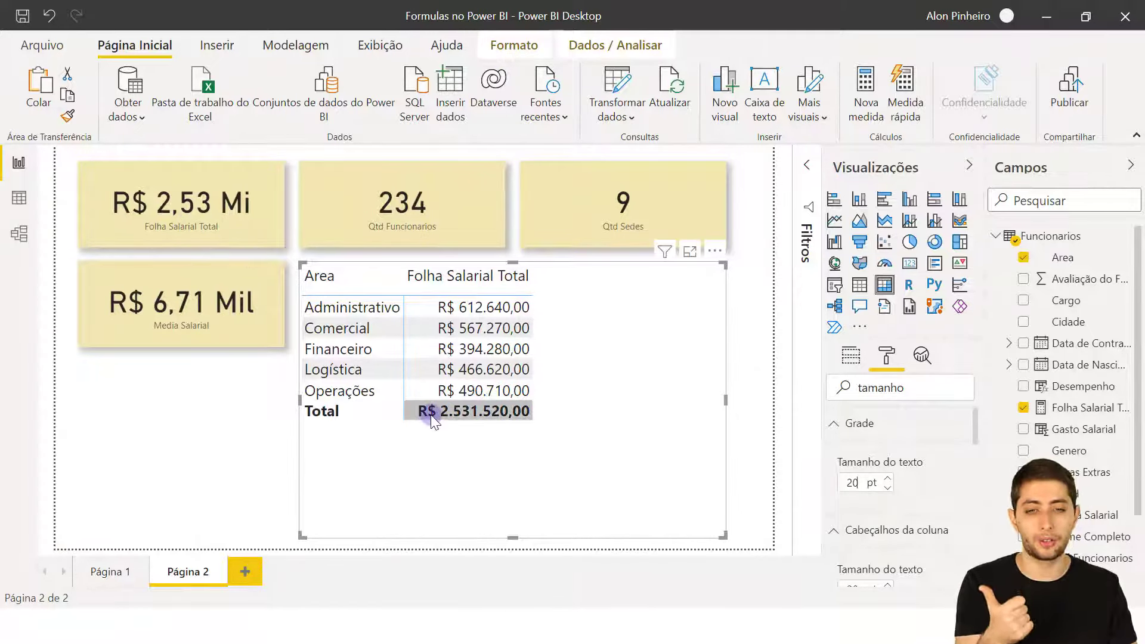
{"action": "mouse_move", "coordinate": [431, 414]}
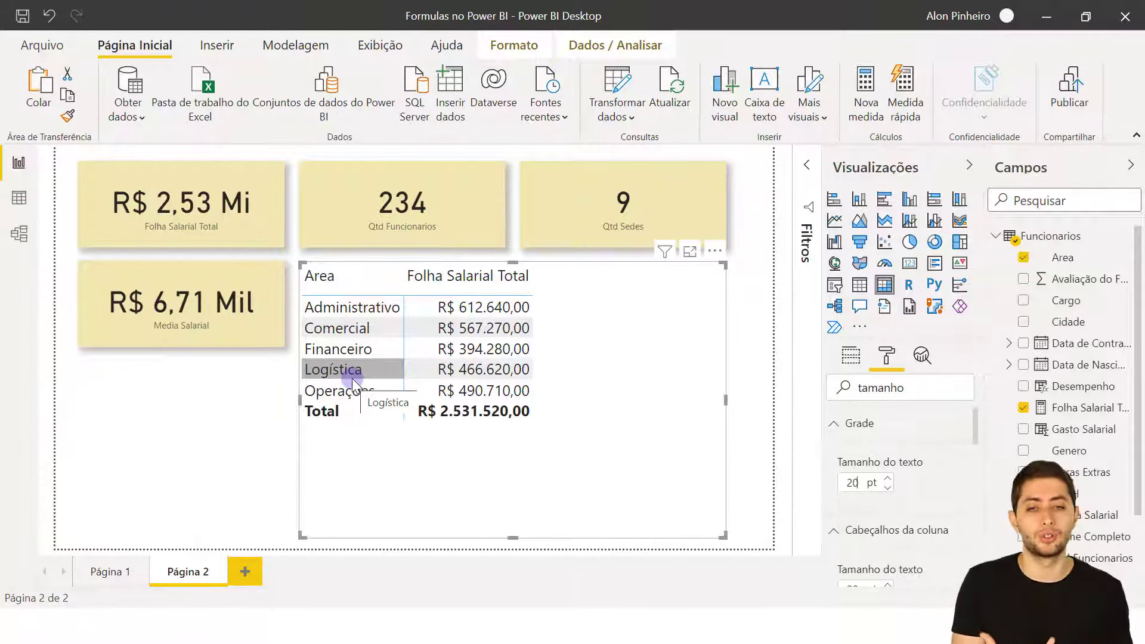
Step: Replace Folha Salarial Total in the matrix values with the Qtd Funcionarios and Media Salarial measures
{"action": "left_click", "coordinate": [845, 358]}
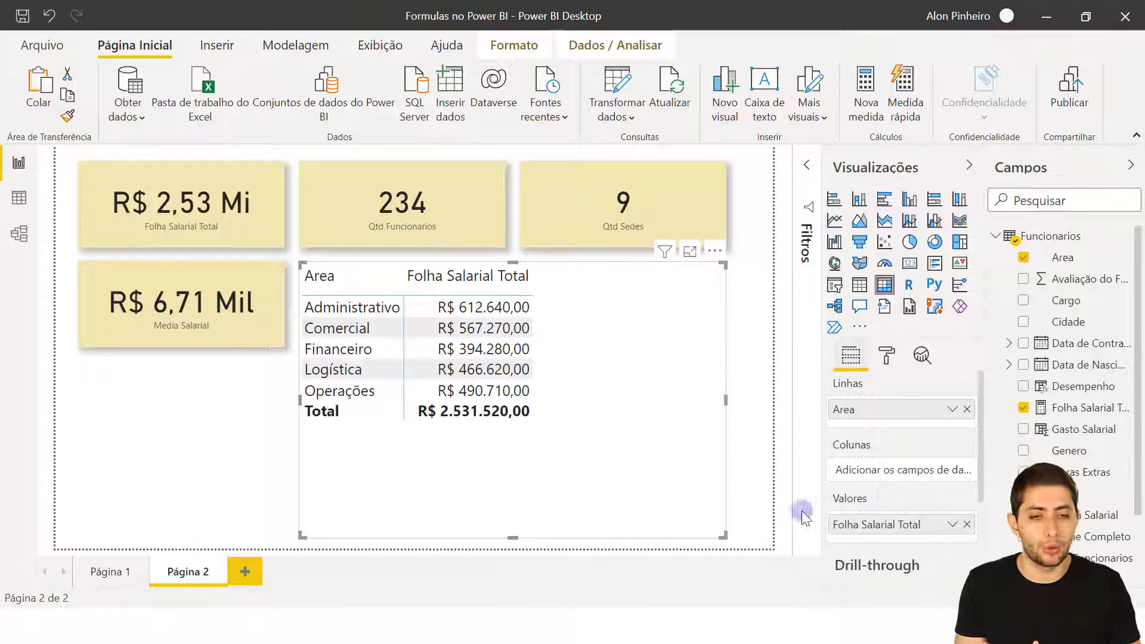
{"action": "left_click", "coordinate": [967, 525]}
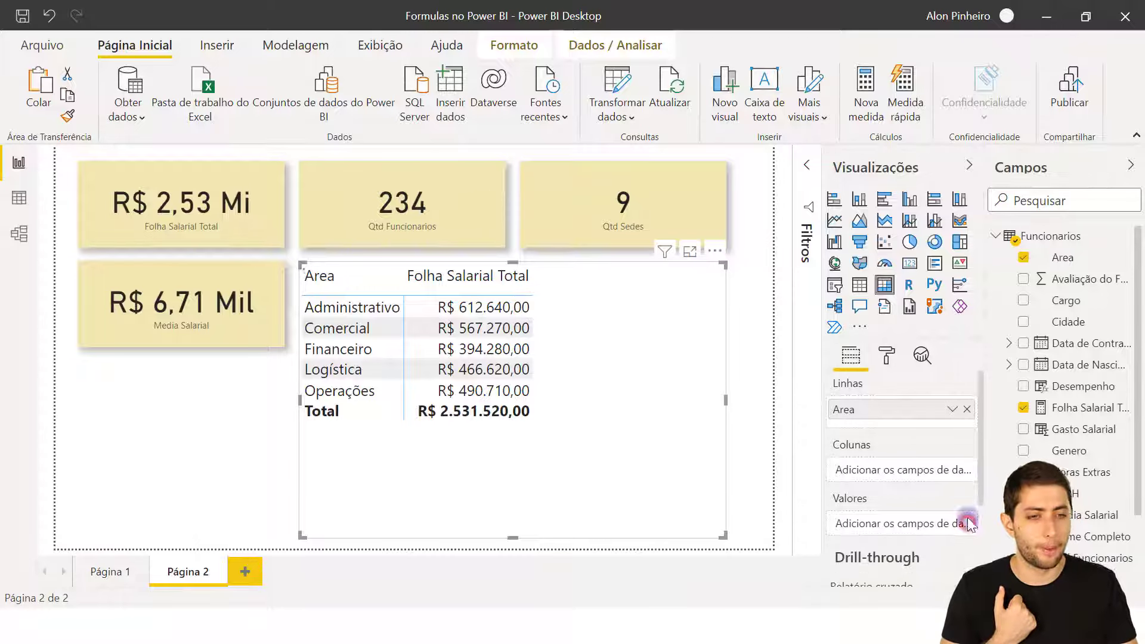
{"action": "scroll", "coordinate": [1092, 459], "scroll_direction": "down", "scroll_amount": 1}
{"action": "scroll", "coordinate": [1092, 459], "scroll_direction": "down", "scroll_amount": 2}
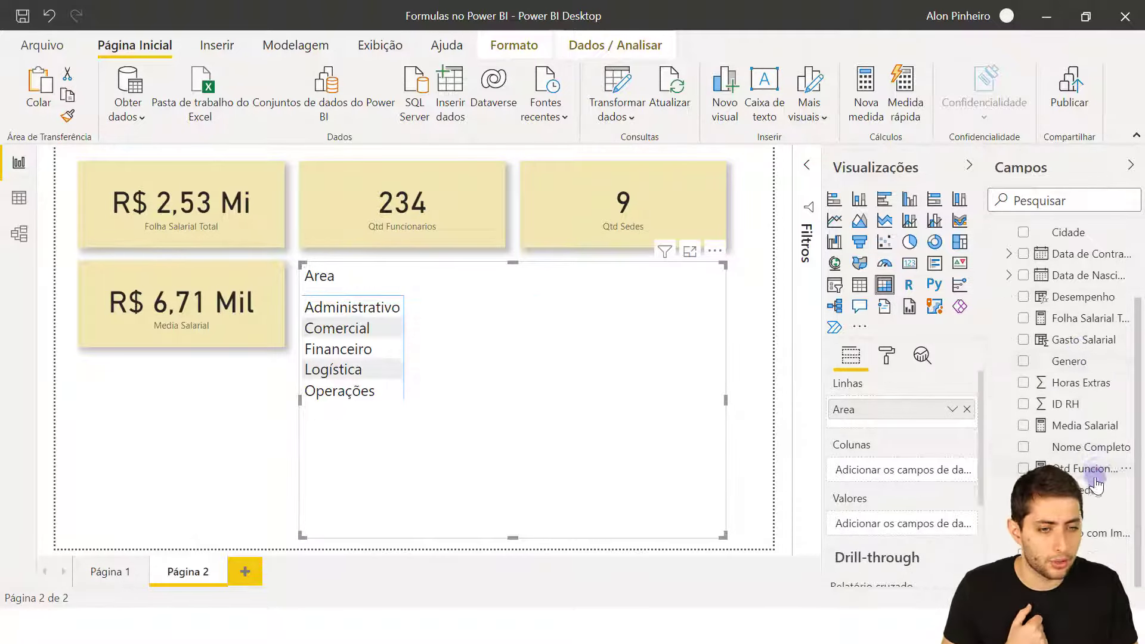
{"action": "left_click_drag", "start_coordinate": [1100, 471], "coordinate": [902, 523]}
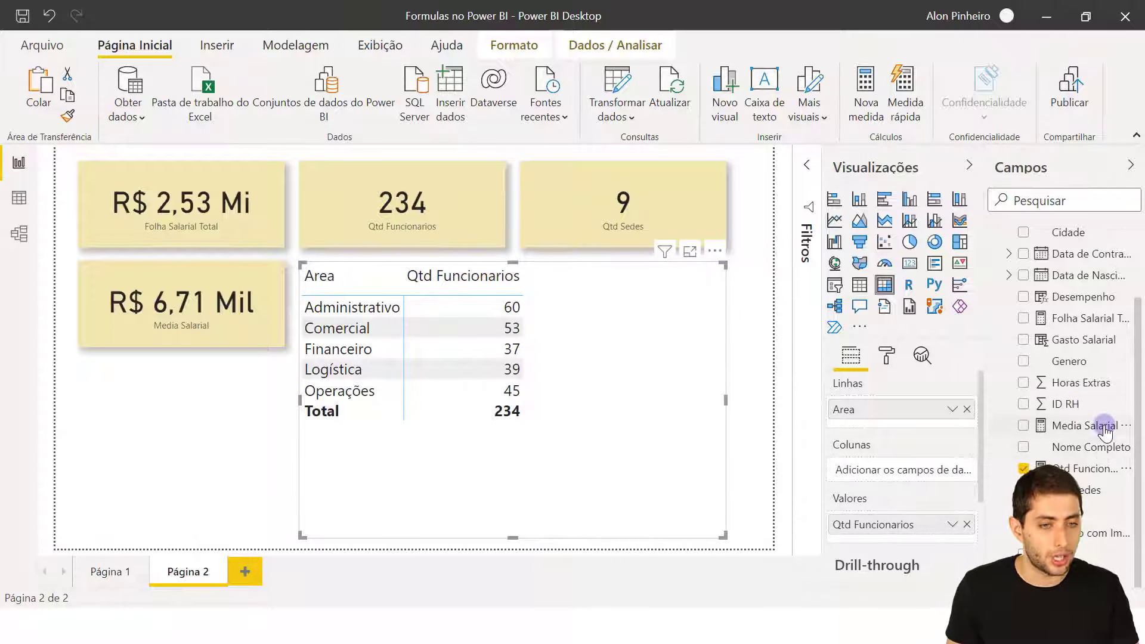
{"action": "left_click_drag", "start_coordinate": [1104, 419], "coordinate": [907, 531]}
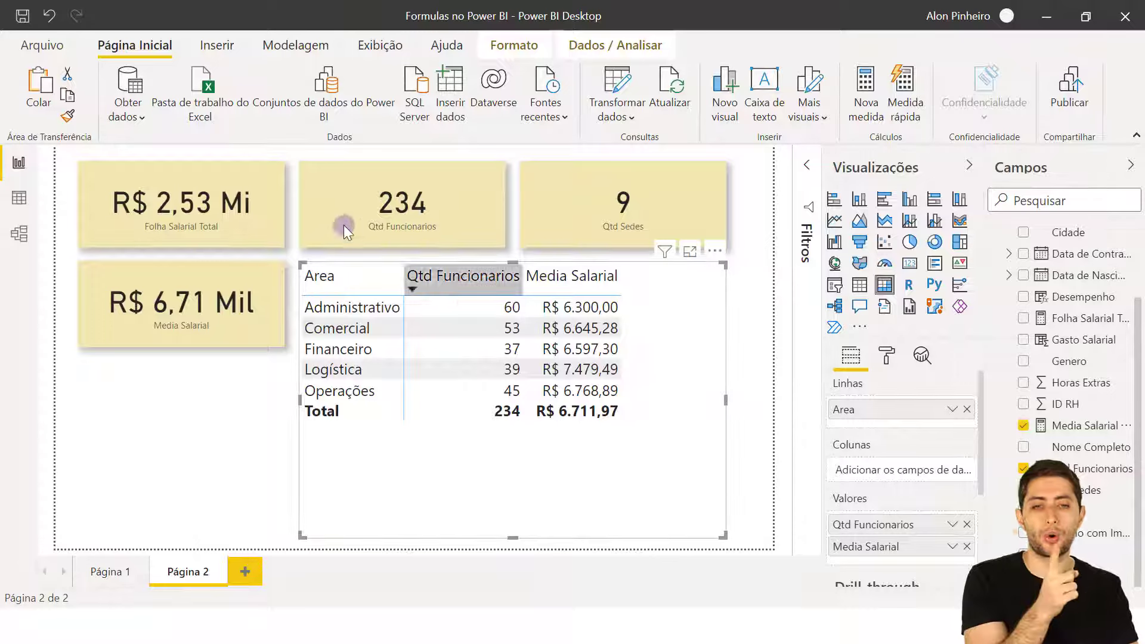
{"action": "left_click", "coordinate": [328, 271]}
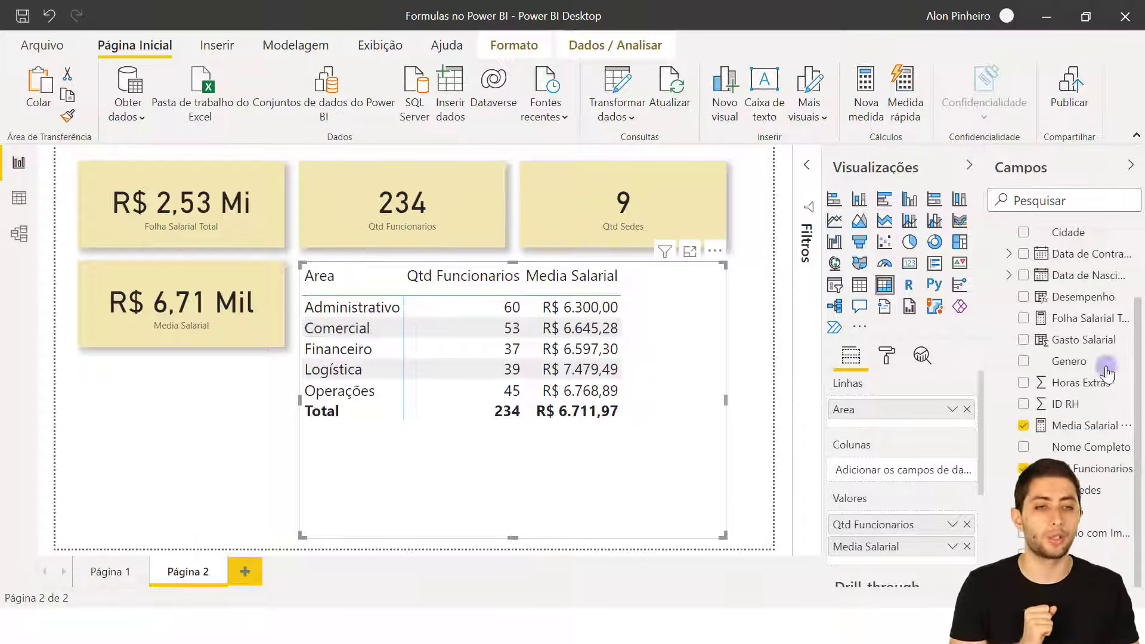
Step: Add Cargo as a second row level below Area in the matrix
{"action": "scroll", "coordinate": [1082, 277], "scroll_direction": "up", "scroll_amount": 2}
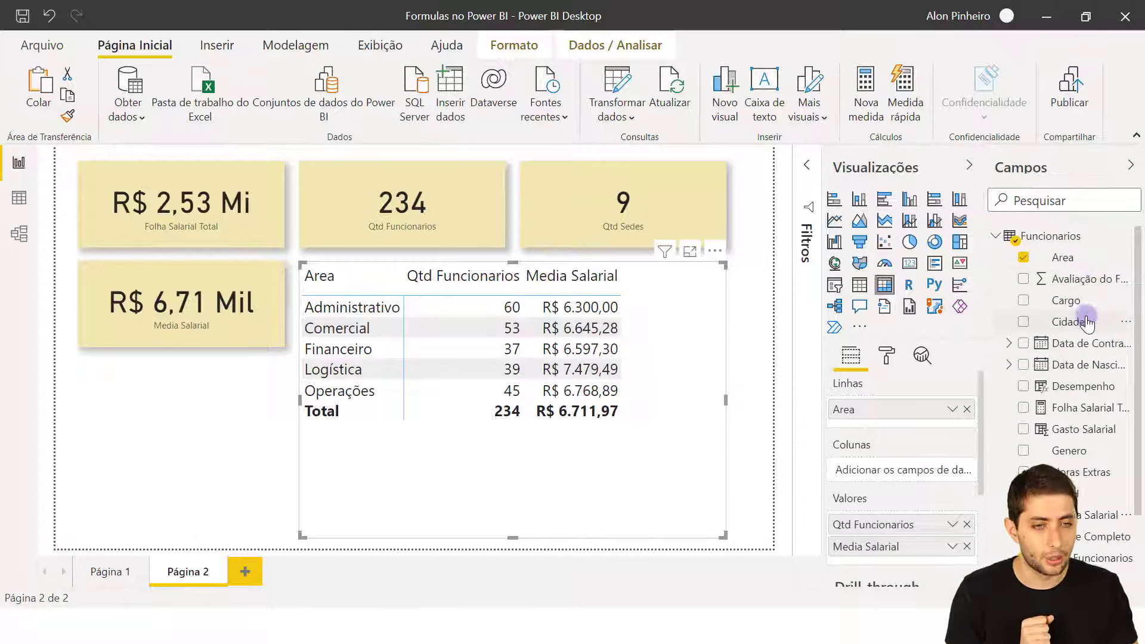
{"action": "left_click", "coordinate": [1091, 300]}
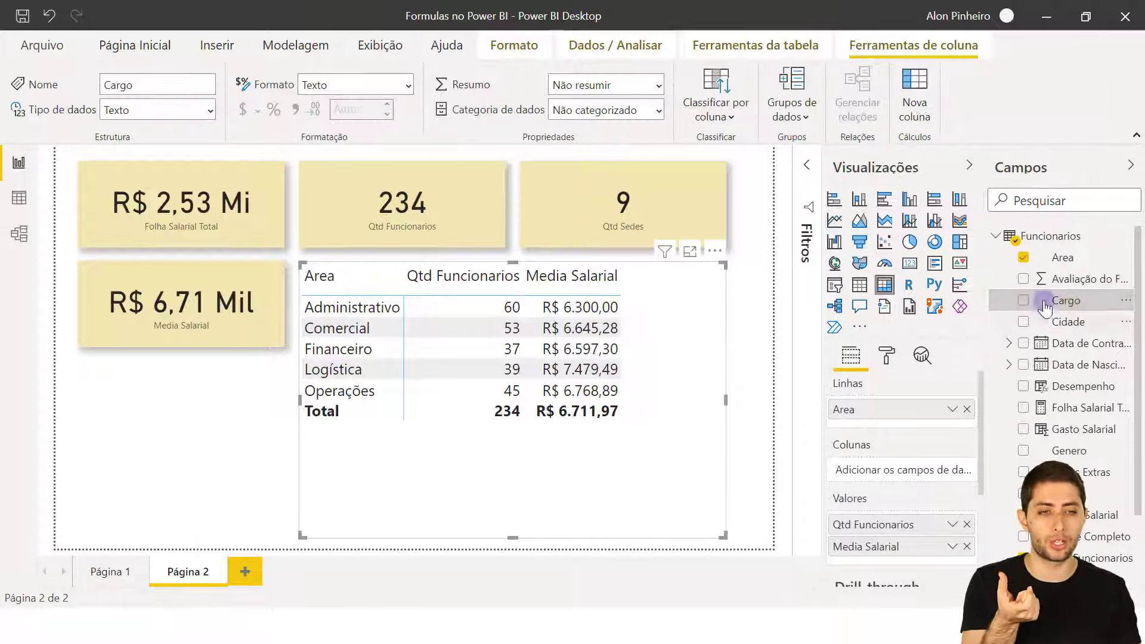
{"action": "left_click_drag", "start_coordinate": [1074, 307], "coordinate": [893, 414]}
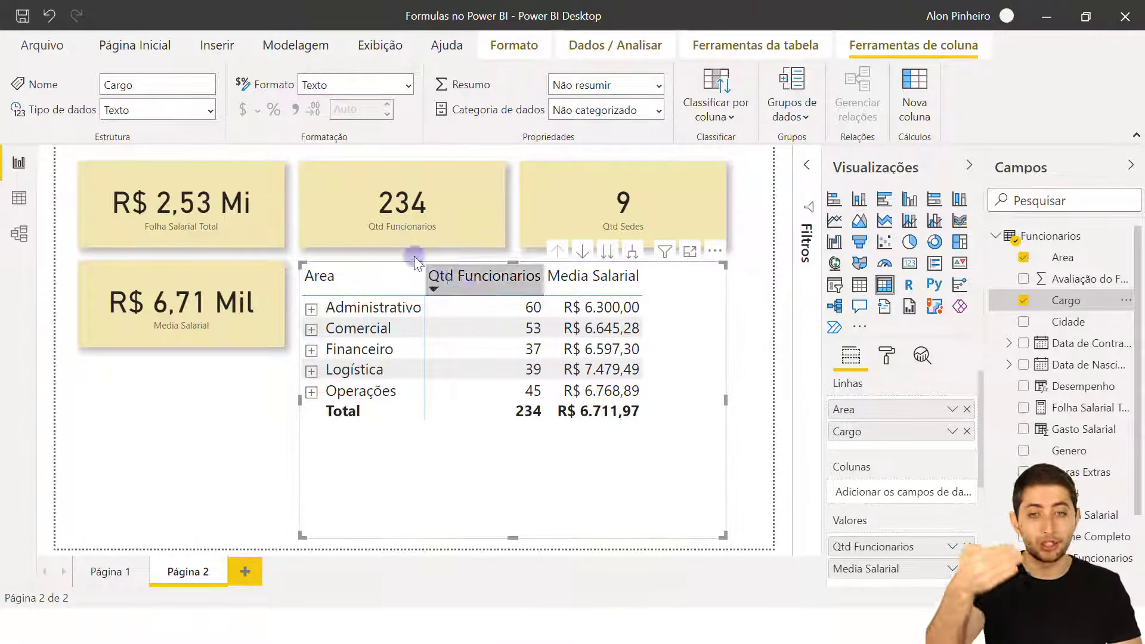
Step: Expand the Administrativo and Comercial areas in the matrix down to their Cargo level
{"action": "left_click", "coordinate": [311, 309]}
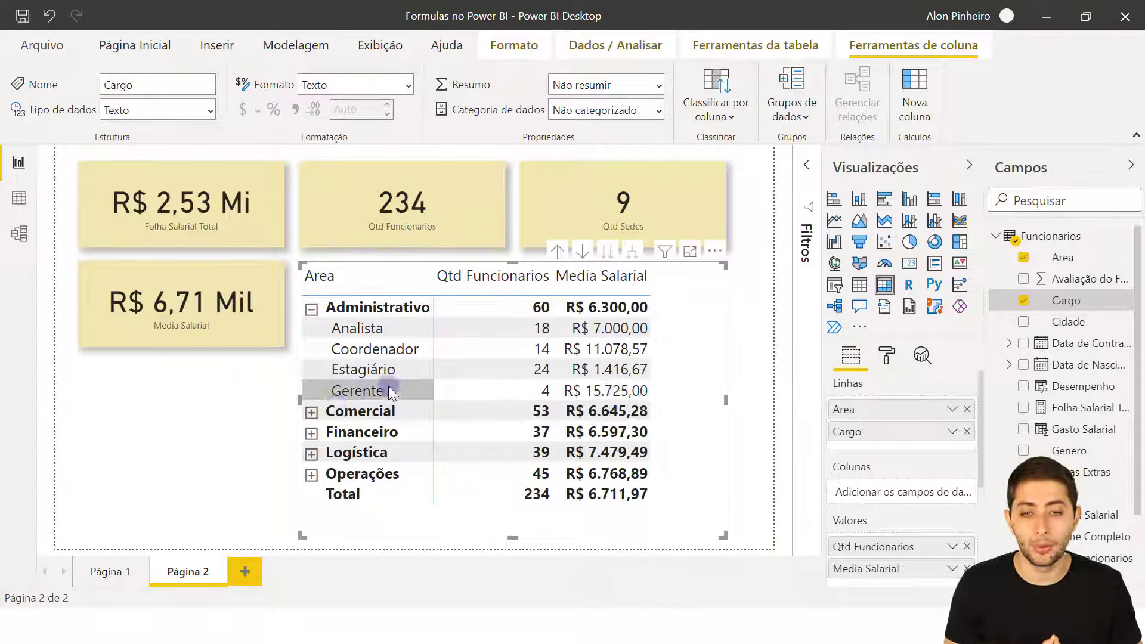
{"action": "left_click", "coordinate": [312, 413]}
{"action": "left_click", "coordinate": [312, 412]}
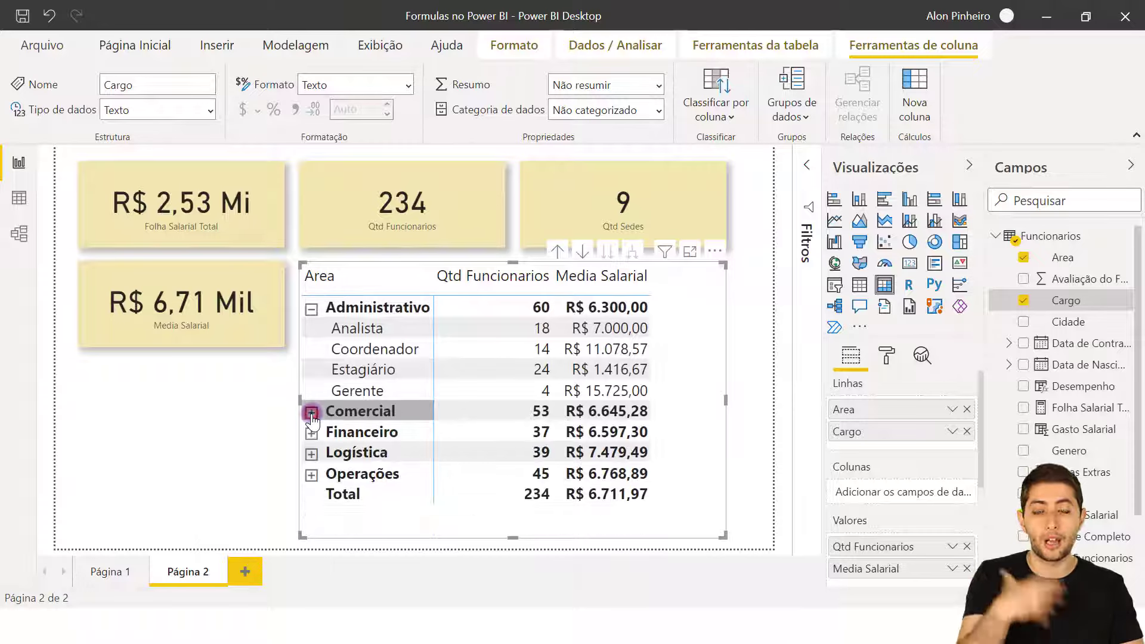
Step: Collapse the open areas in the matrix, and expand all areas down one level to show Cargo
{"action": "left_click", "coordinate": [310, 309]}
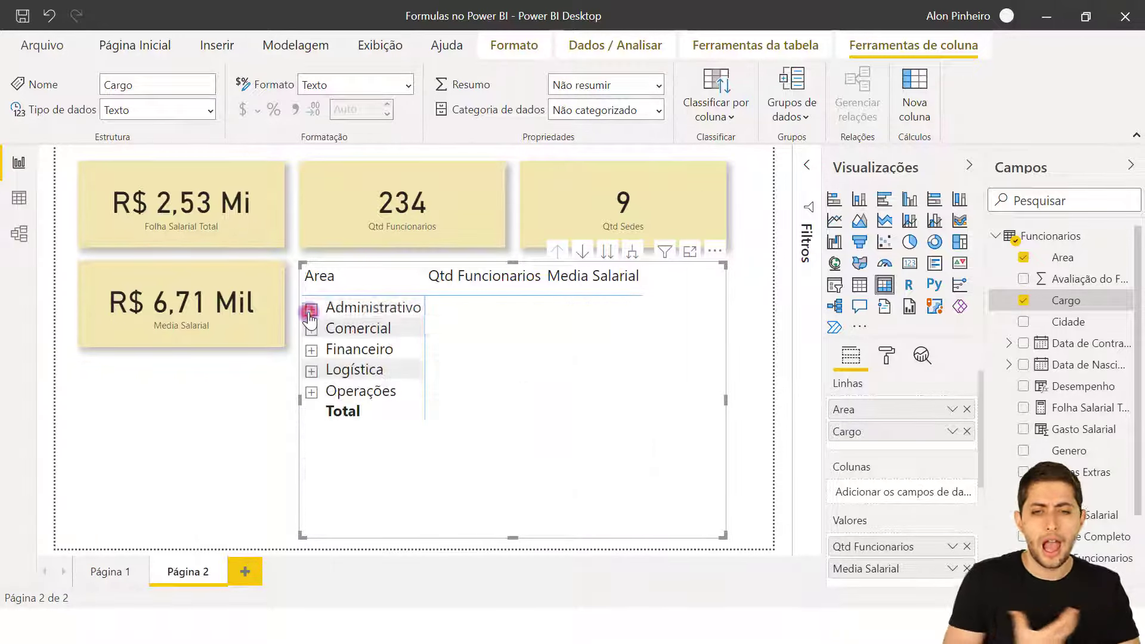
{"action": "left_click", "coordinate": [310, 392]}
{"action": "left_click", "coordinate": [311, 393]}
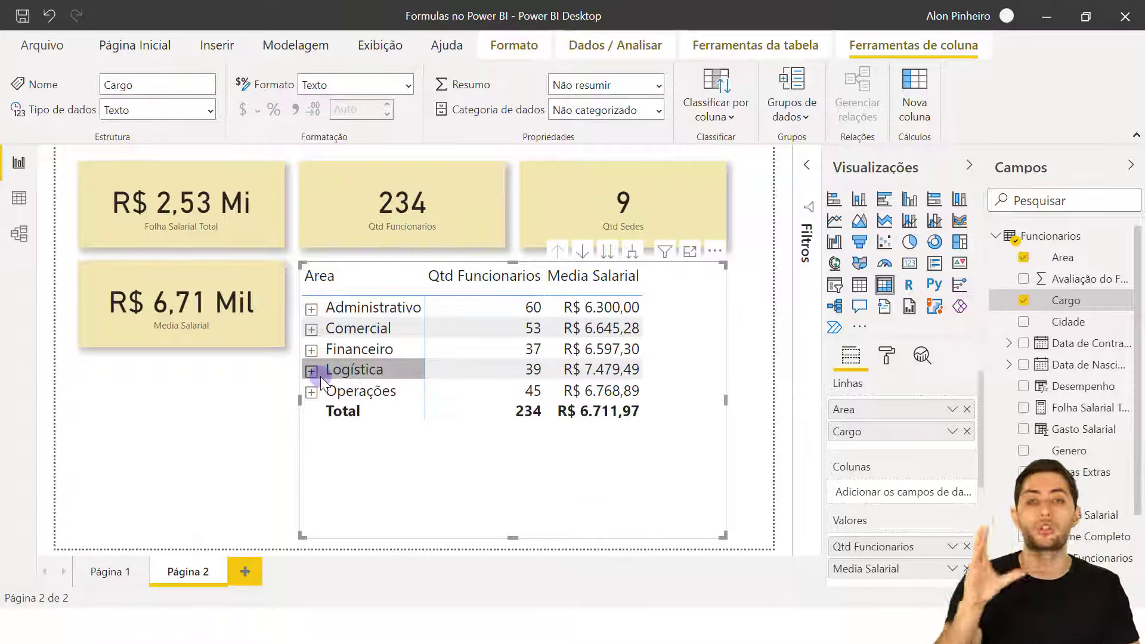
{"action": "left_click", "coordinate": [632, 256]}
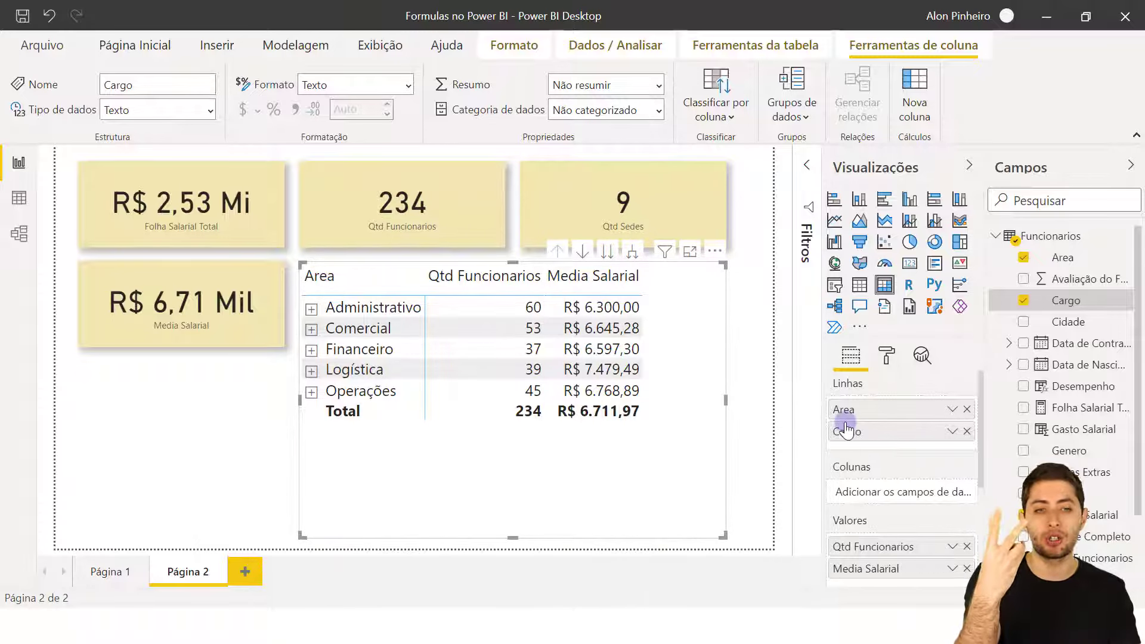
{"action": "left_click", "coordinate": [635, 256]}
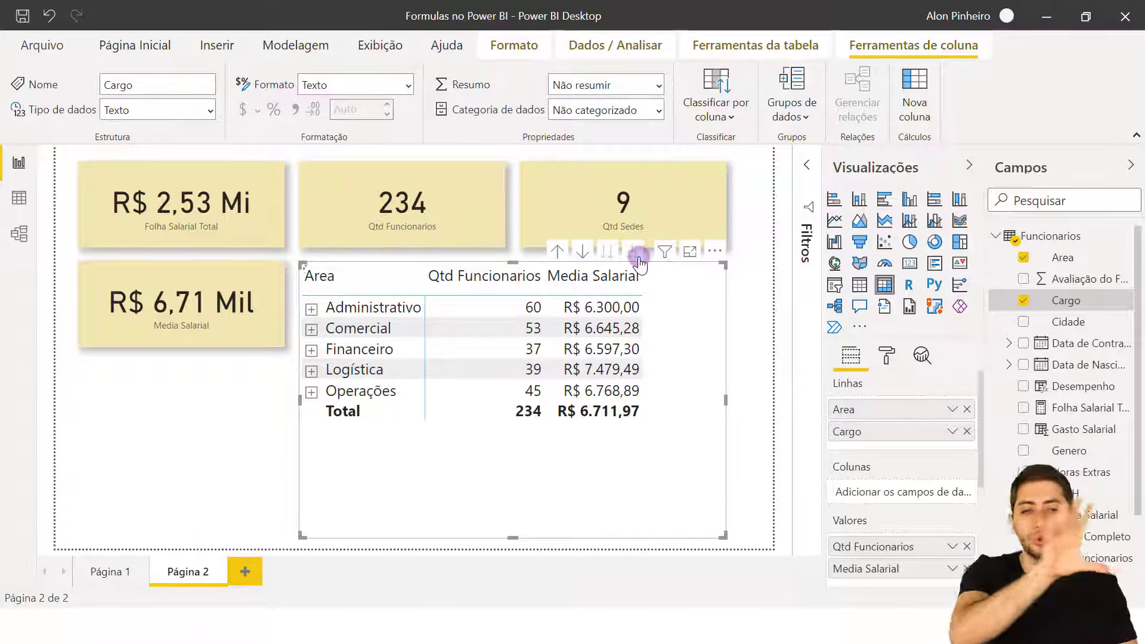
Step: Examine the employee count and average salary of each Cargo within the Administrativo area of the matrix
{"action": "left_click", "coordinate": [382, 308]}
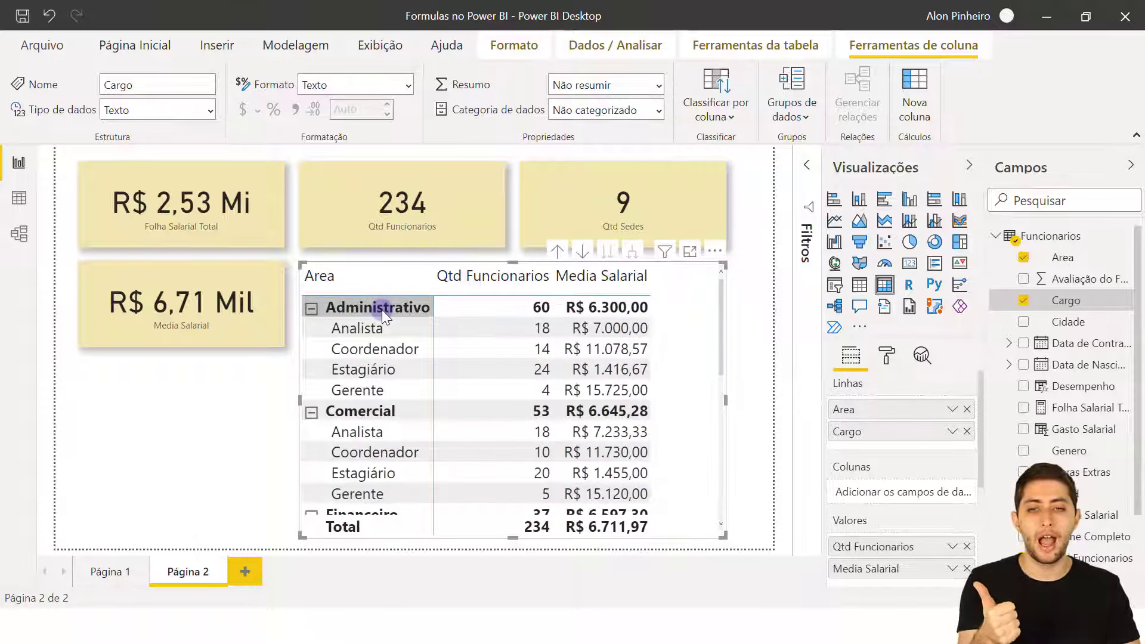
{"action": "left_click", "coordinate": [371, 318]}
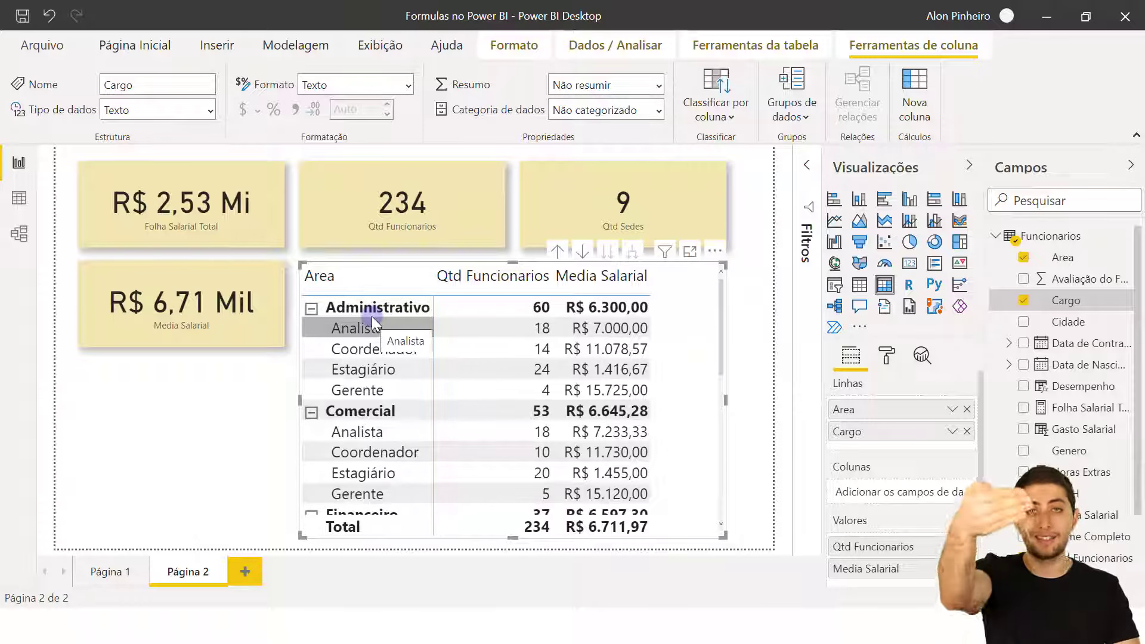
{"action": "left_click", "coordinate": [379, 367]}
{"action": "left_click", "coordinate": [429, 327]}
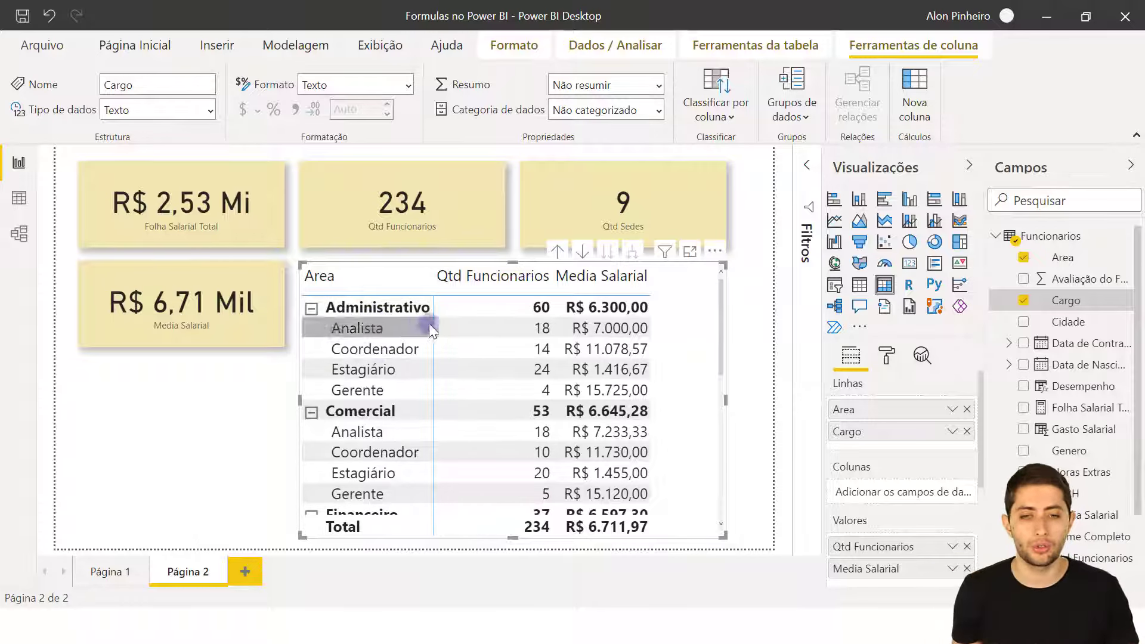
{"action": "left_click", "coordinate": [479, 333]}
{"action": "left_click", "coordinate": [613, 310]}
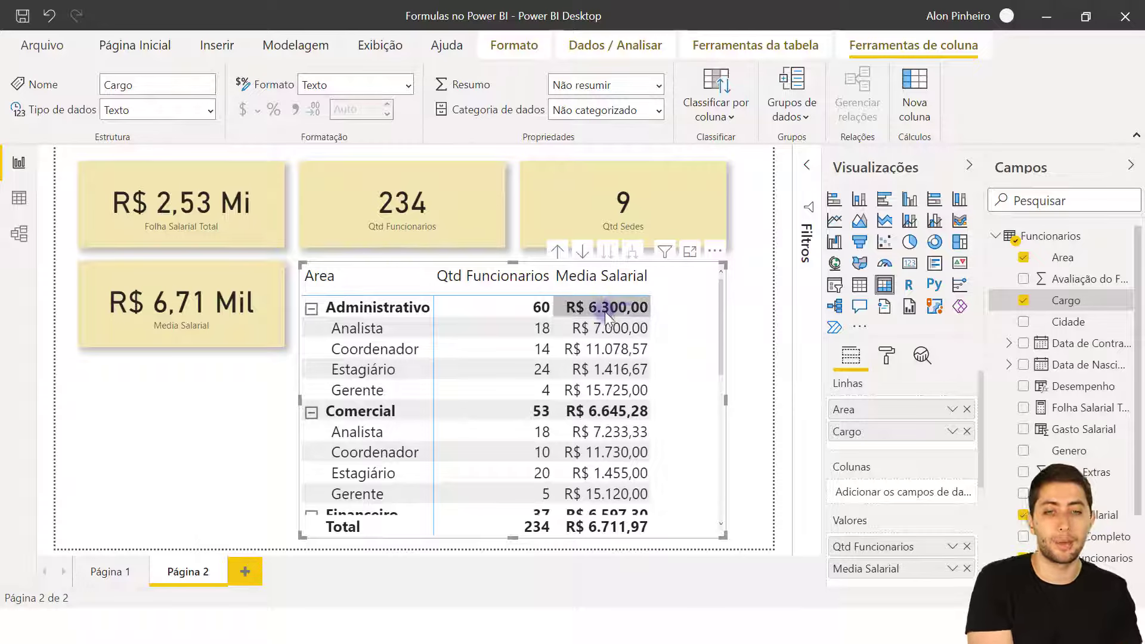
{"action": "left_click", "coordinate": [600, 391]}
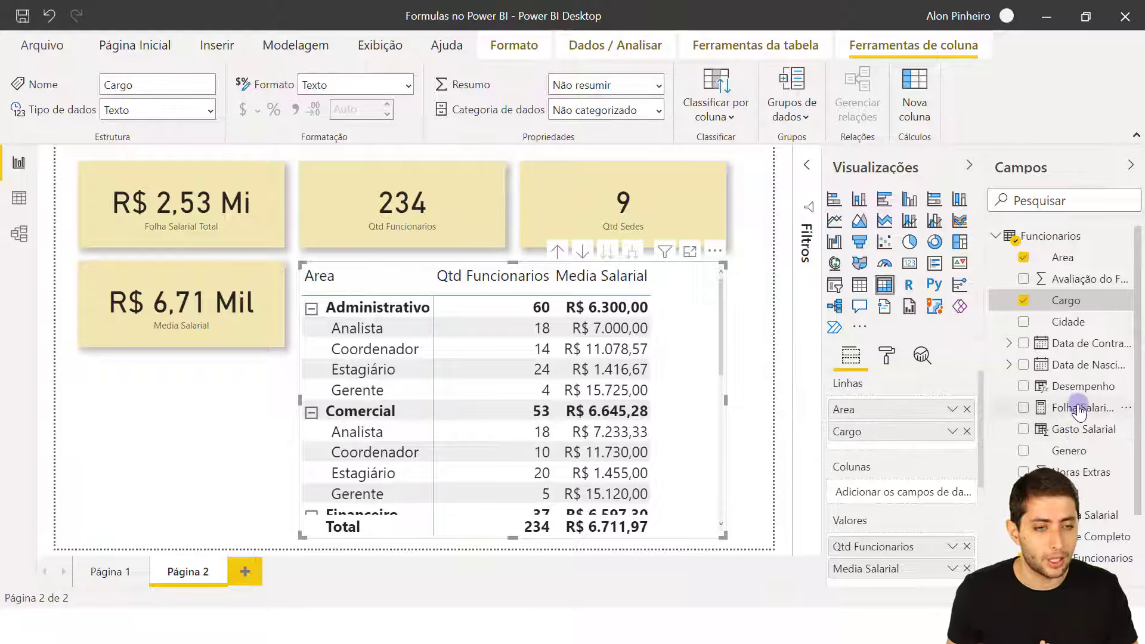
Step: Add Folha Salarial Total as the first value in the matrix and widen the matrix to the page's right edge
{"action": "left_click_drag", "start_coordinate": [1079, 410], "coordinate": [885, 539]}
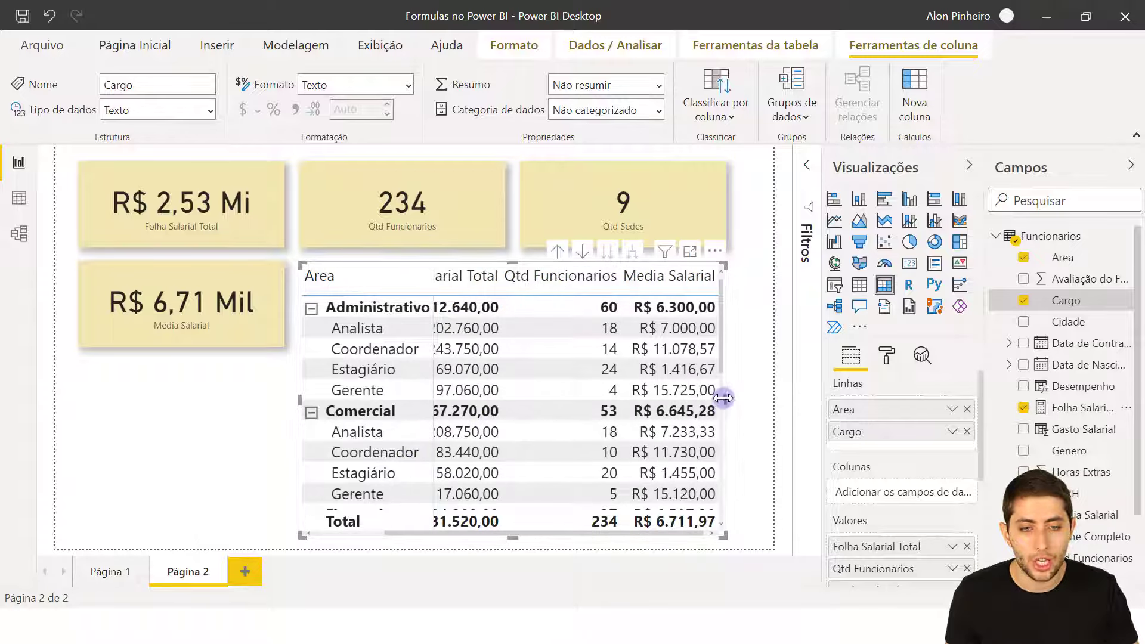
{"action": "left_click_drag", "start_coordinate": [727, 397], "coordinate": [784, 413]}
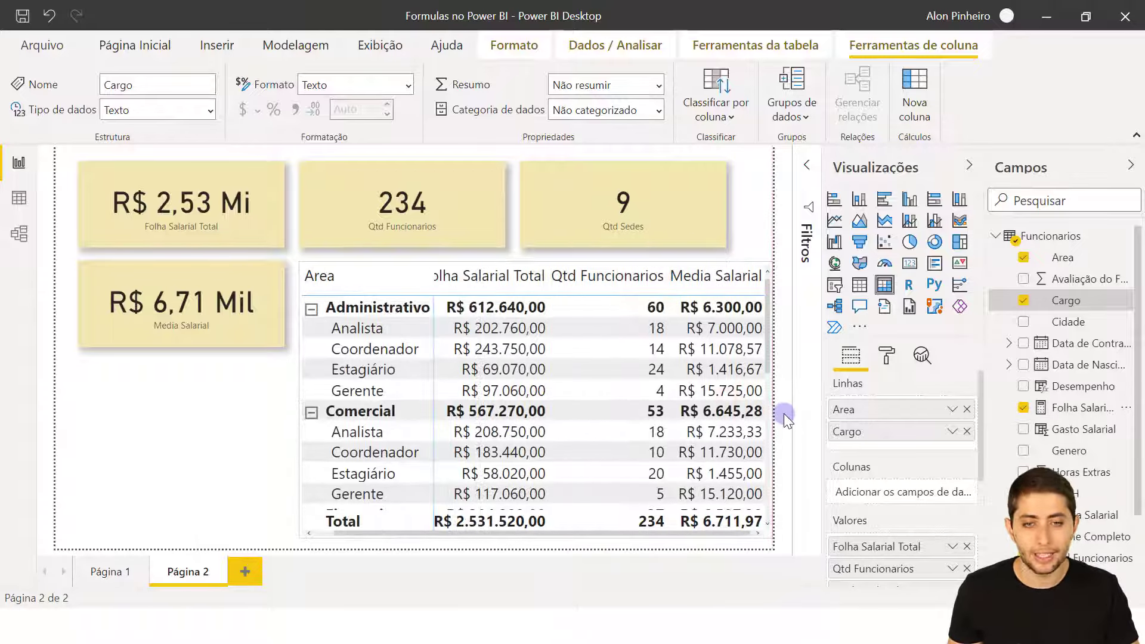
Step: Shift the Media Salarial and Folha Salarial Total cards to the page's left edge and extend the matrix leftward toward them
{"action": "left_click_drag", "start_coordinate": [222, 316], "coordinate": [190, 319]}
{"action": "left_click_drag", "start_coordinate": [219, 224], "coordinate": [171, 226]}
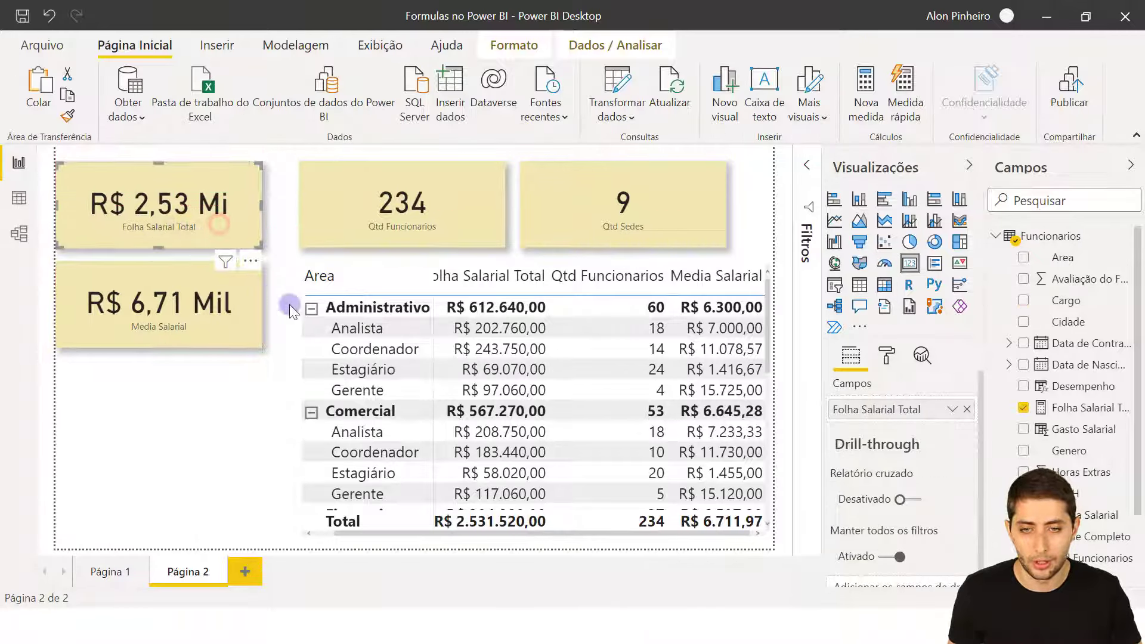
{"action": "left_click", "coordinate": [345, 264]}
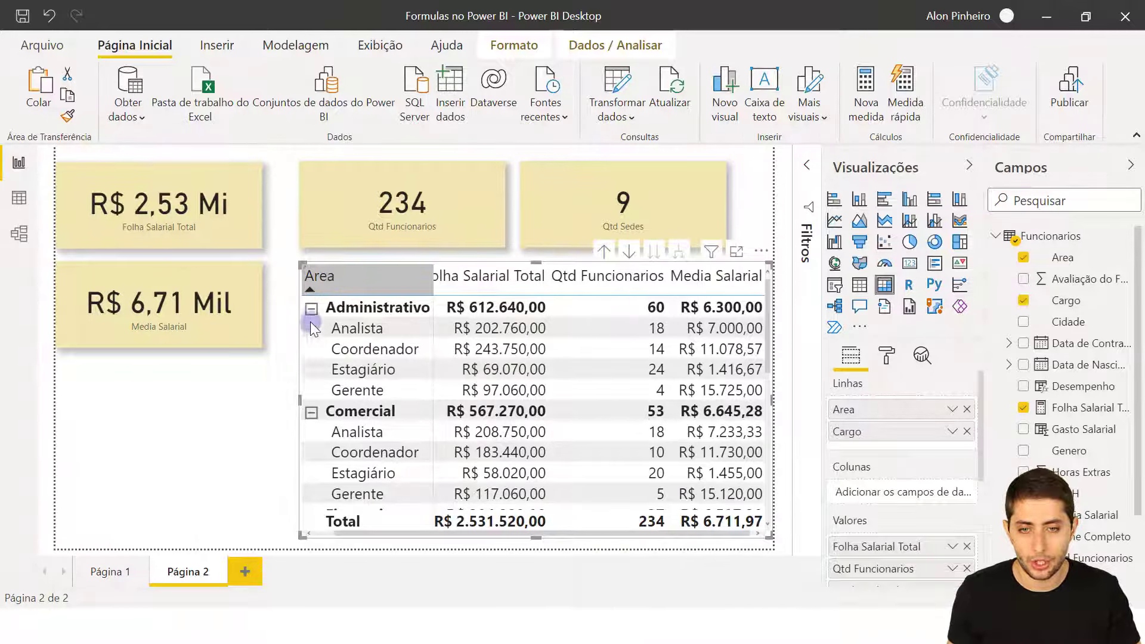
{"action": "left_click_drag", "start_coordinate": [297, 397], "coordinate": [272, 395]}
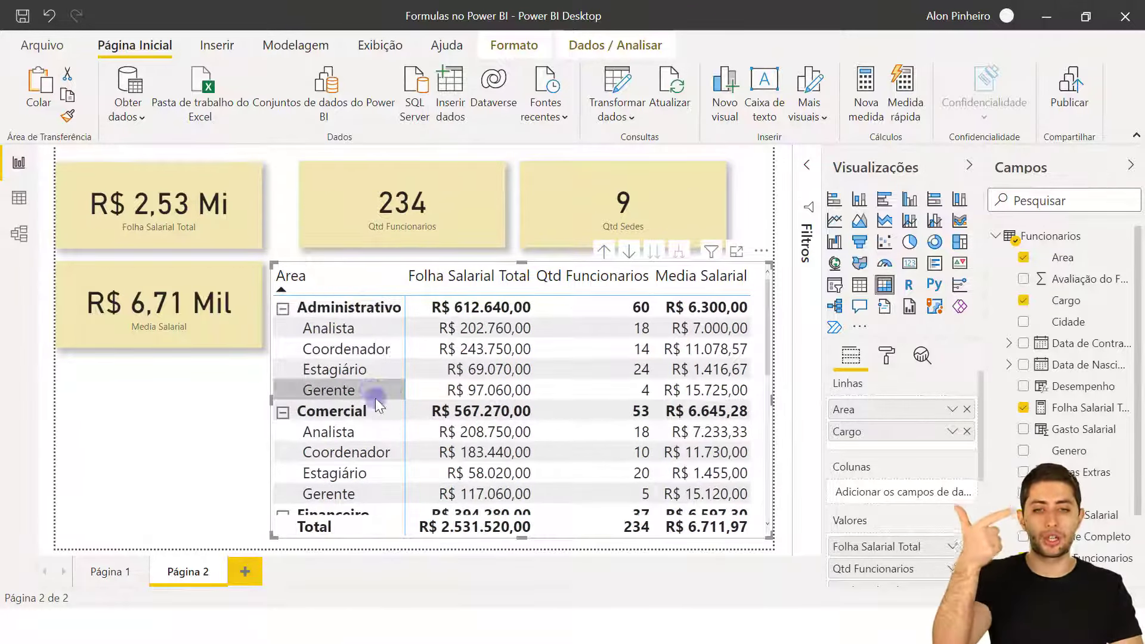
Step: Examine the total payroll, employee count and average salary by Cargo within each matrix area, from Administrativo through Operações
{"action": "scroll", "coordinate": [377, 404], "scroll_direction": "down", "scroll_amount": 2}
{"action": "scroll", "coordinate": [379, 406], "scroll_direction": "up", "scroll_amount": 3}
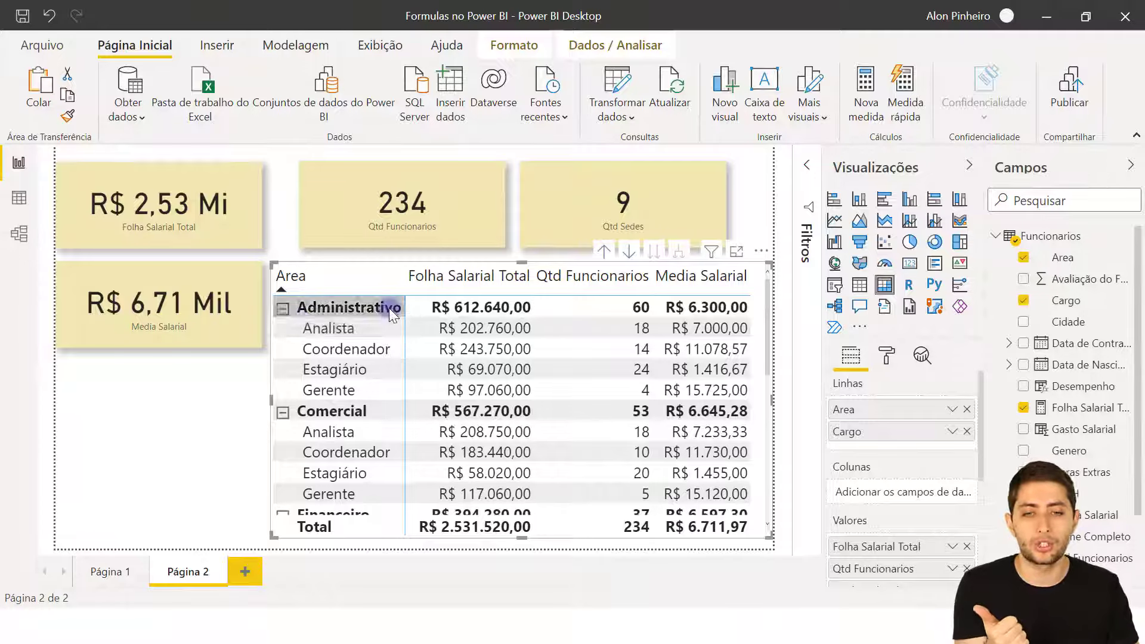
{"action": "left_click", "coordinate": [486, 332]}
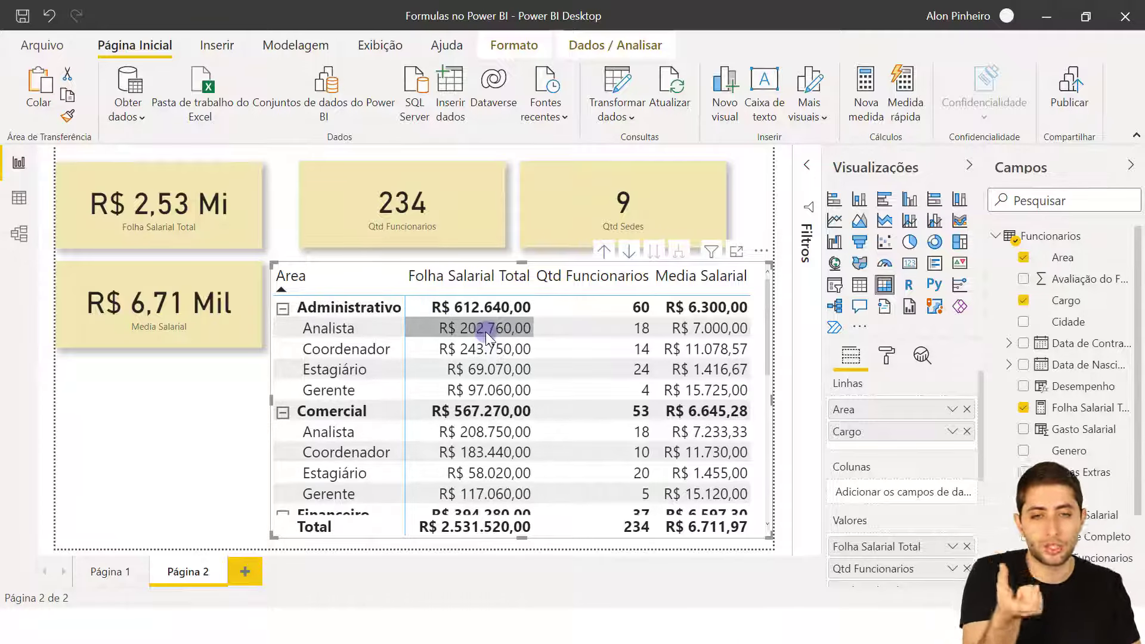
{"action": "left_click", "coordinate": [424, 368]}
{"action": "left_click", "coordinate": [371, 348]}
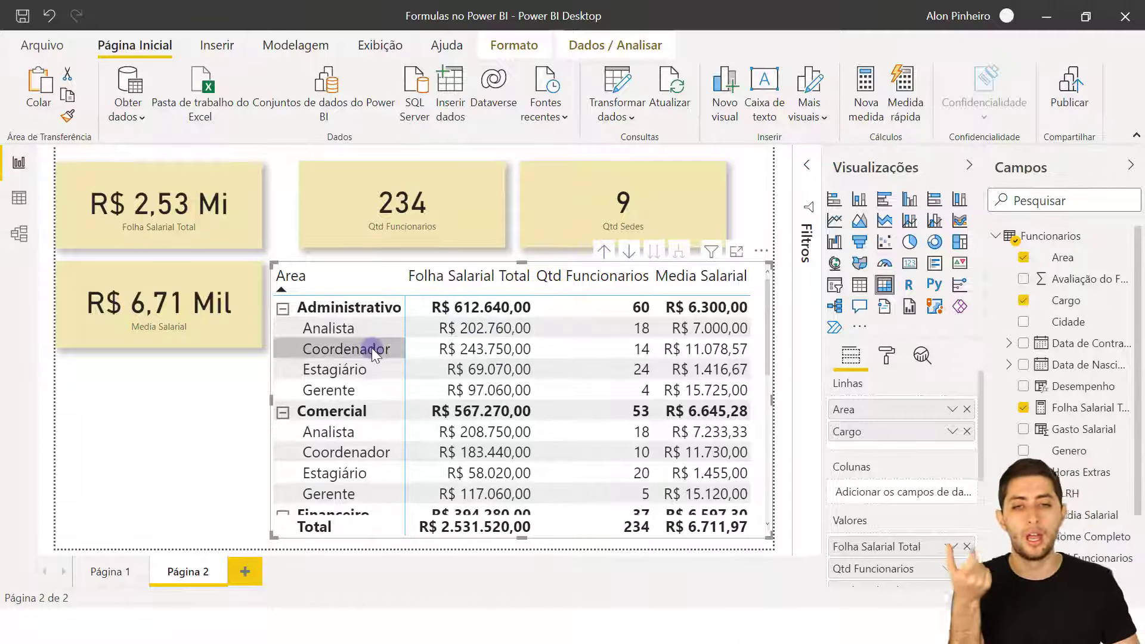
{"action": "left_click", "coordinate": [330, 307]}
{"action": "left_click", "coordinate": [448, 349]}
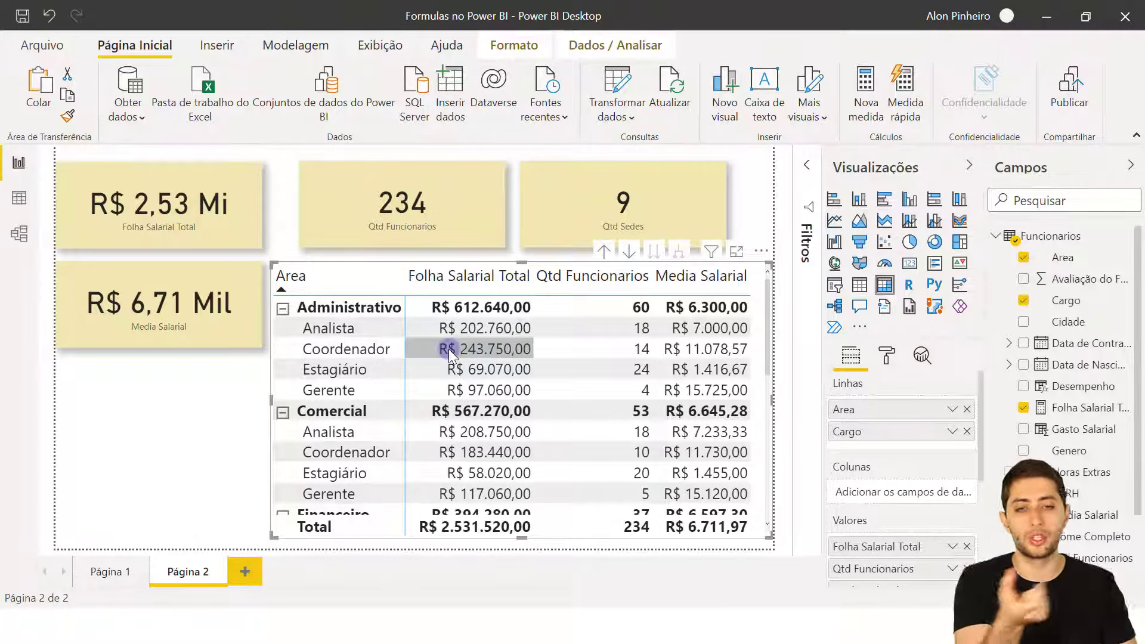
{"action": "left_click", "coordinate": [488, 385]}
{"action": "scroll", "coordinate": [489, 400], "scroll_direction": "down", "scroll_amount": 3}
{"action": "scroll", "coordinate": [388, 363], "scroll_direction": "up", "scroll_amount": 1}
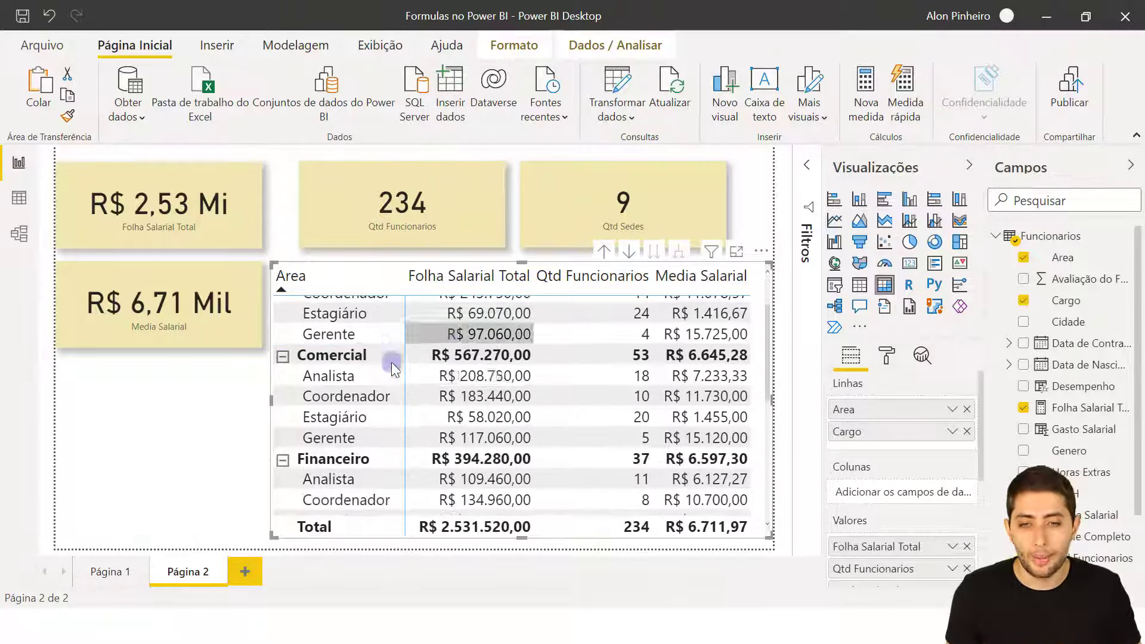
{"action": "left_click", "coordinate": [331, 376]}
{"action": "left_click", "coordinate": [459, 395]}
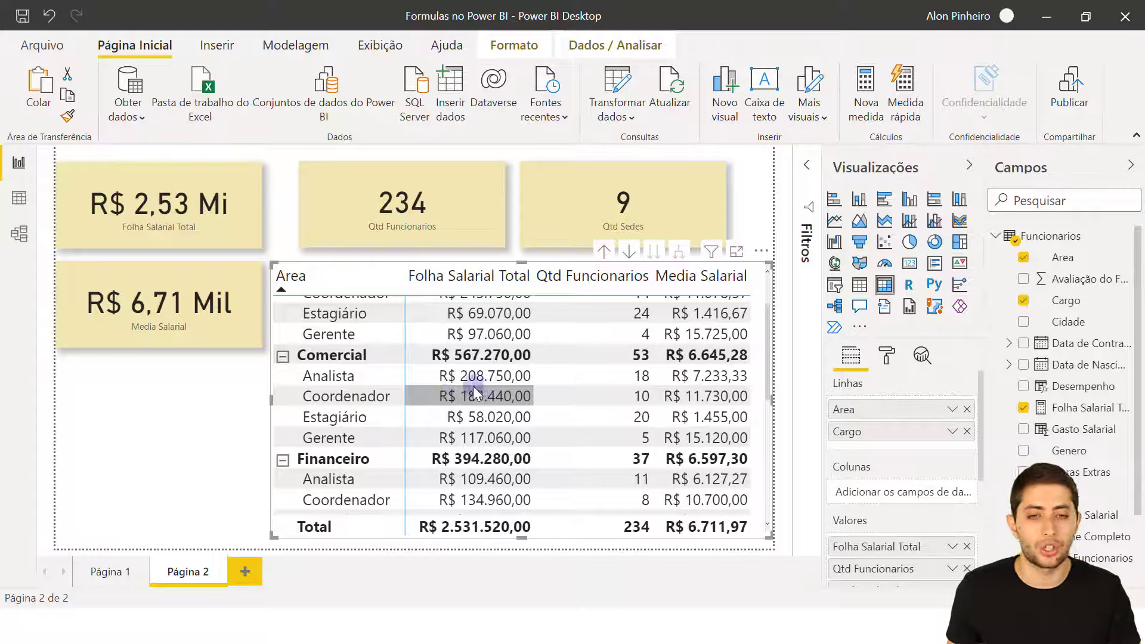
{"action": "left_click", "coordinate": [465, 378]}
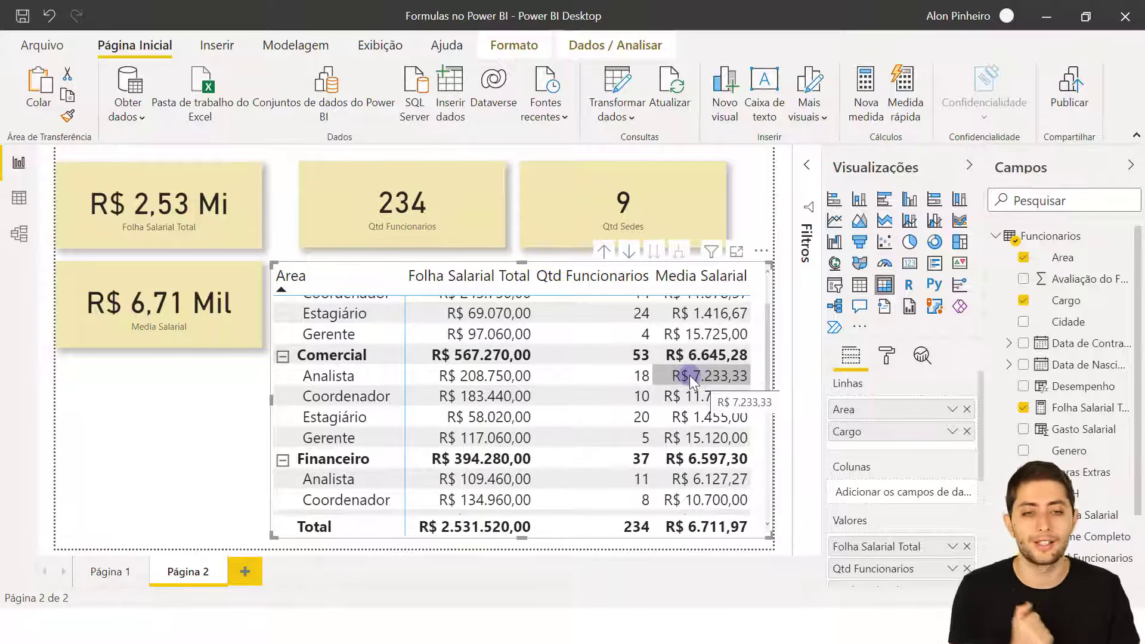
{"action": "scroll", "coordinate": [691, 381], "scroll_direction": "down", "scroll_amount": 4}
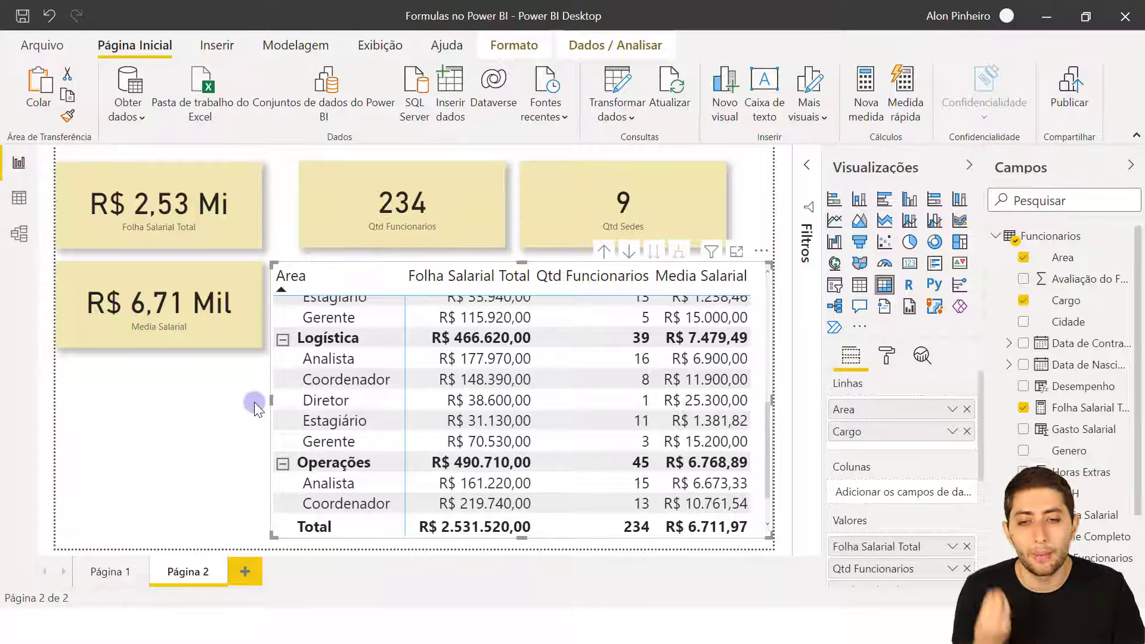
Step: Narrow the matrix from its left side to align with the Qtd Funcionarios card, and shift the Media Salarial and Folha Salarial Total cards back toward it
{"action": "left_click_drag", "start_coordinate": [272, 266], "coordinate": [304, 269]}
{"action": "left_click_drag", "start_coordinate": [217, 306], "coordinate": [234, 306]}
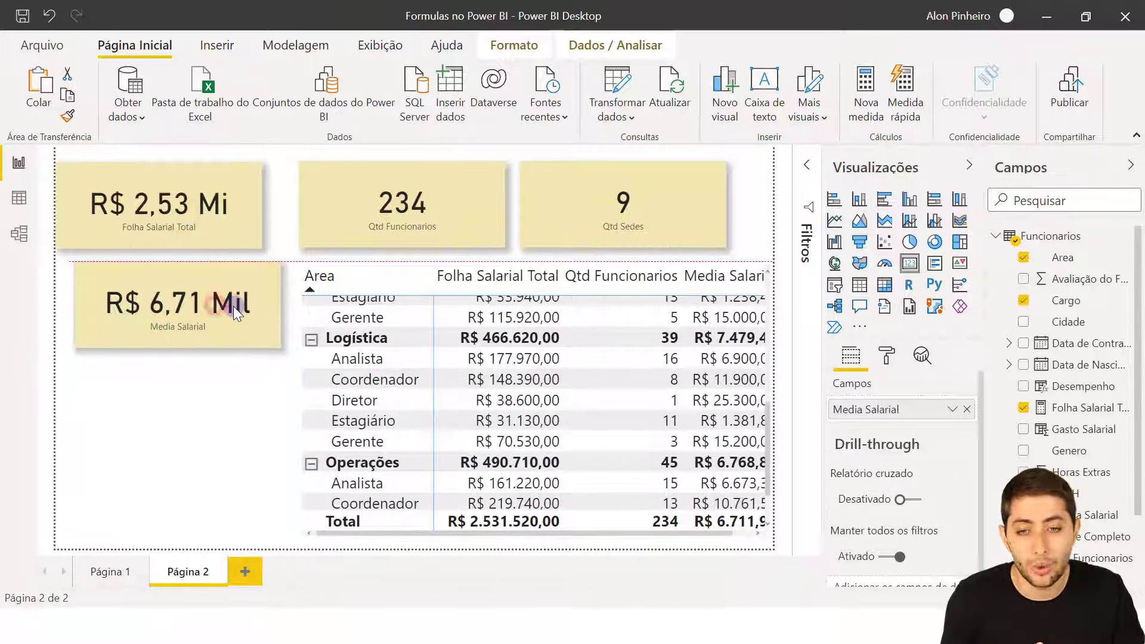
{"action": "left_click_drag", "start_coordinate": [210, 217], "coordinate": [228, 217]}
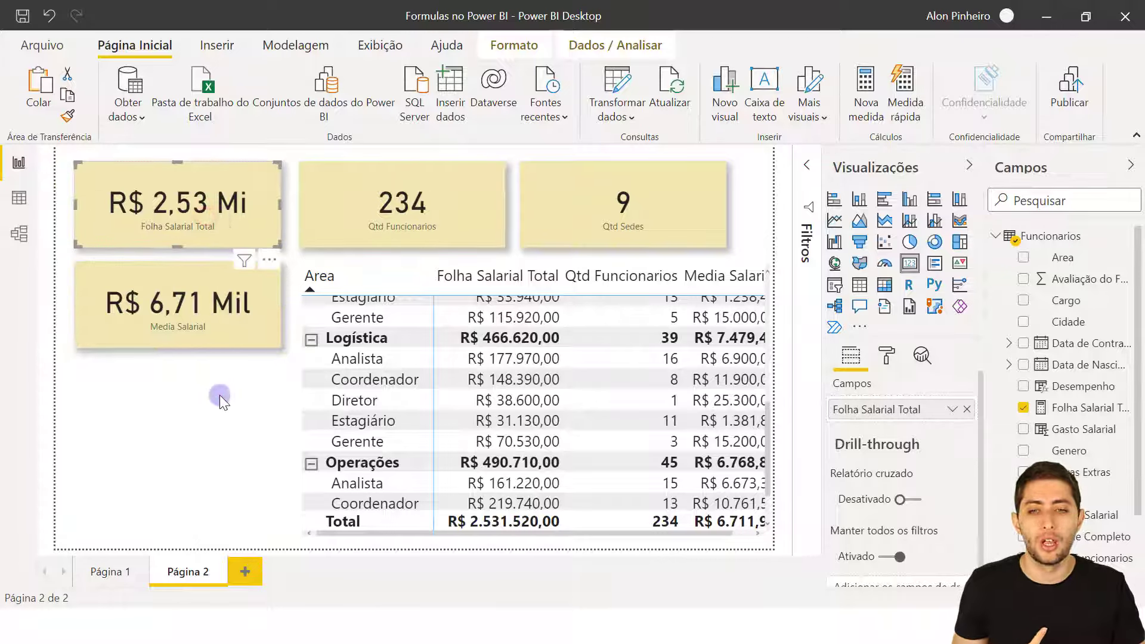
{"action": "left_click", "coordinate": [220, 400]}
{"action": "scroll", "coordinate": [423, 397], "scroll_direction": "up", "scroll_amount": 5}
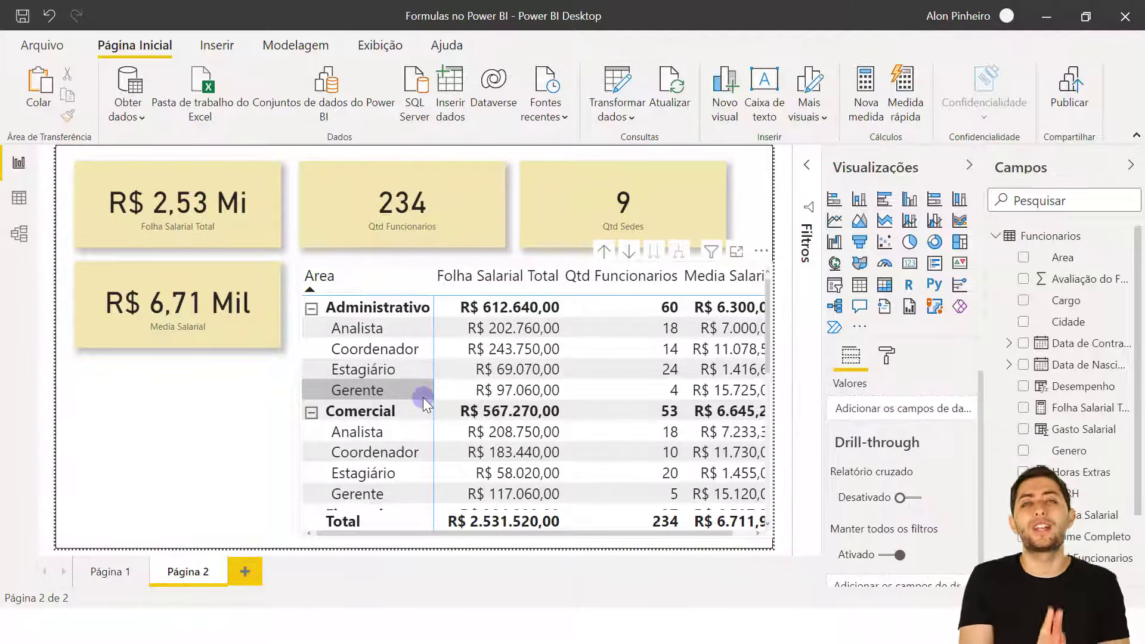